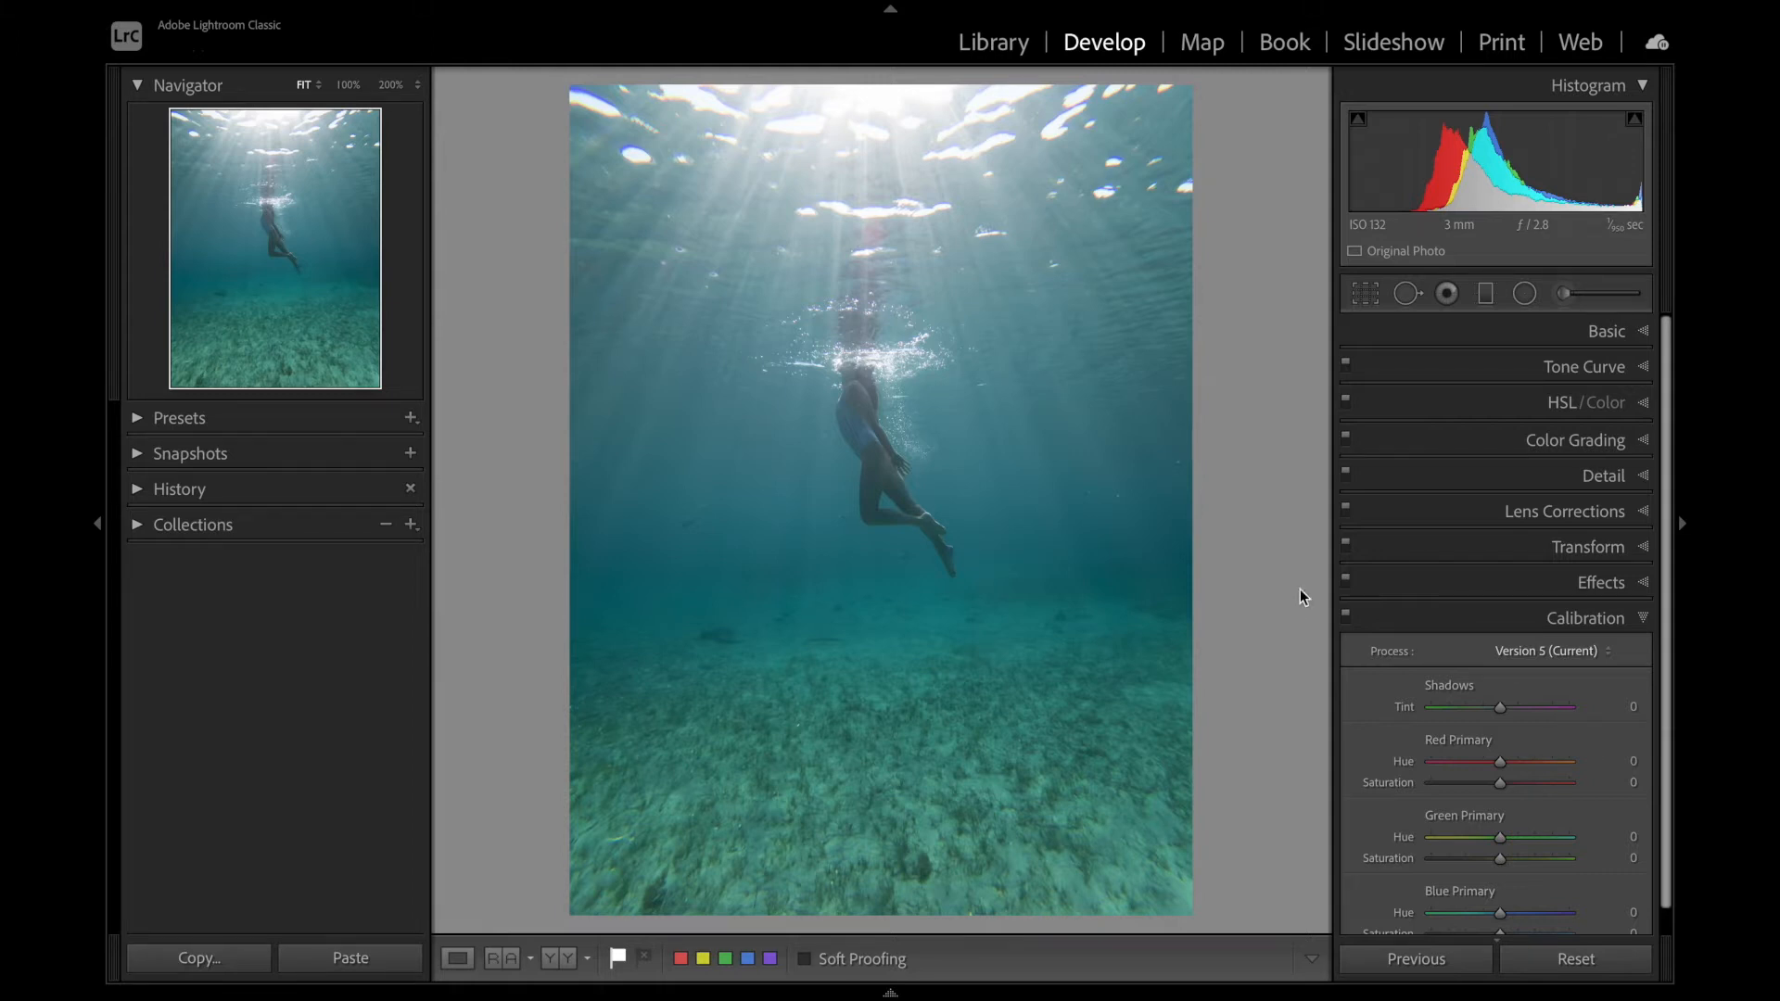
# Step: Crop the photo slightly tighter around the swimmer with a 4 x 5 / 8 x 10 aspect ratio and apply the crop
pyautogui.press('r')
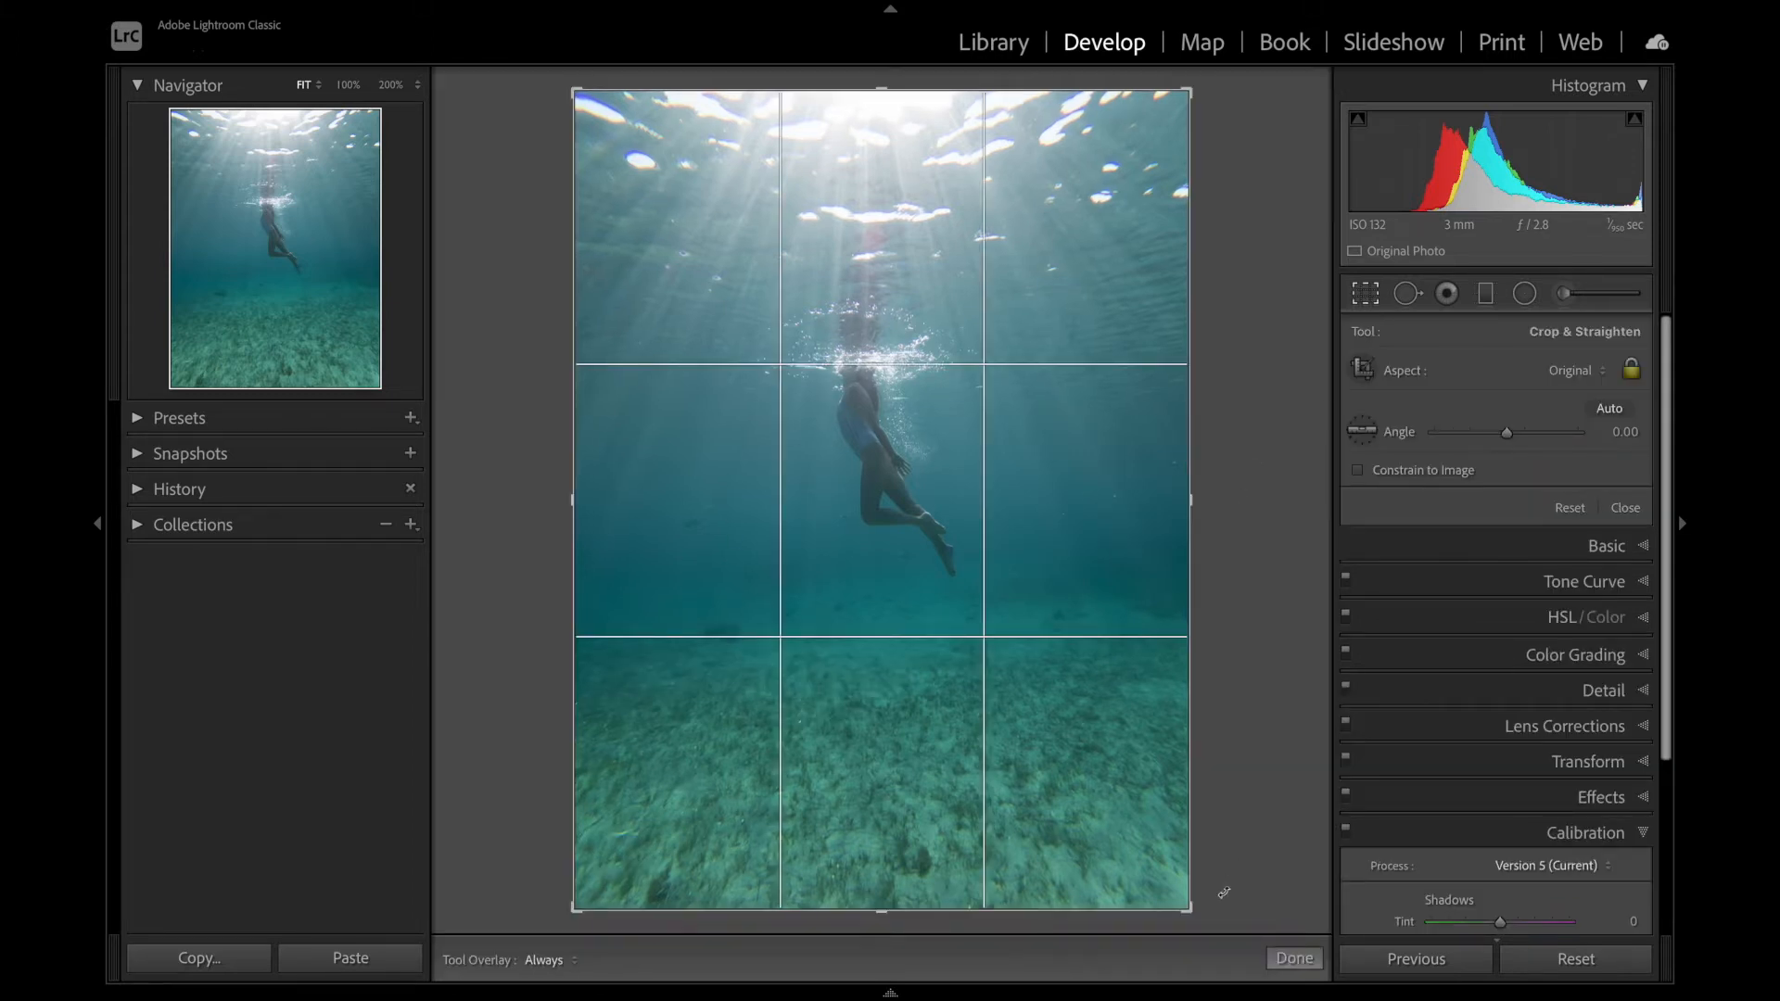
pyautogui.moveTo(1192, 504); pyautogui.dragTo(1179, 504)
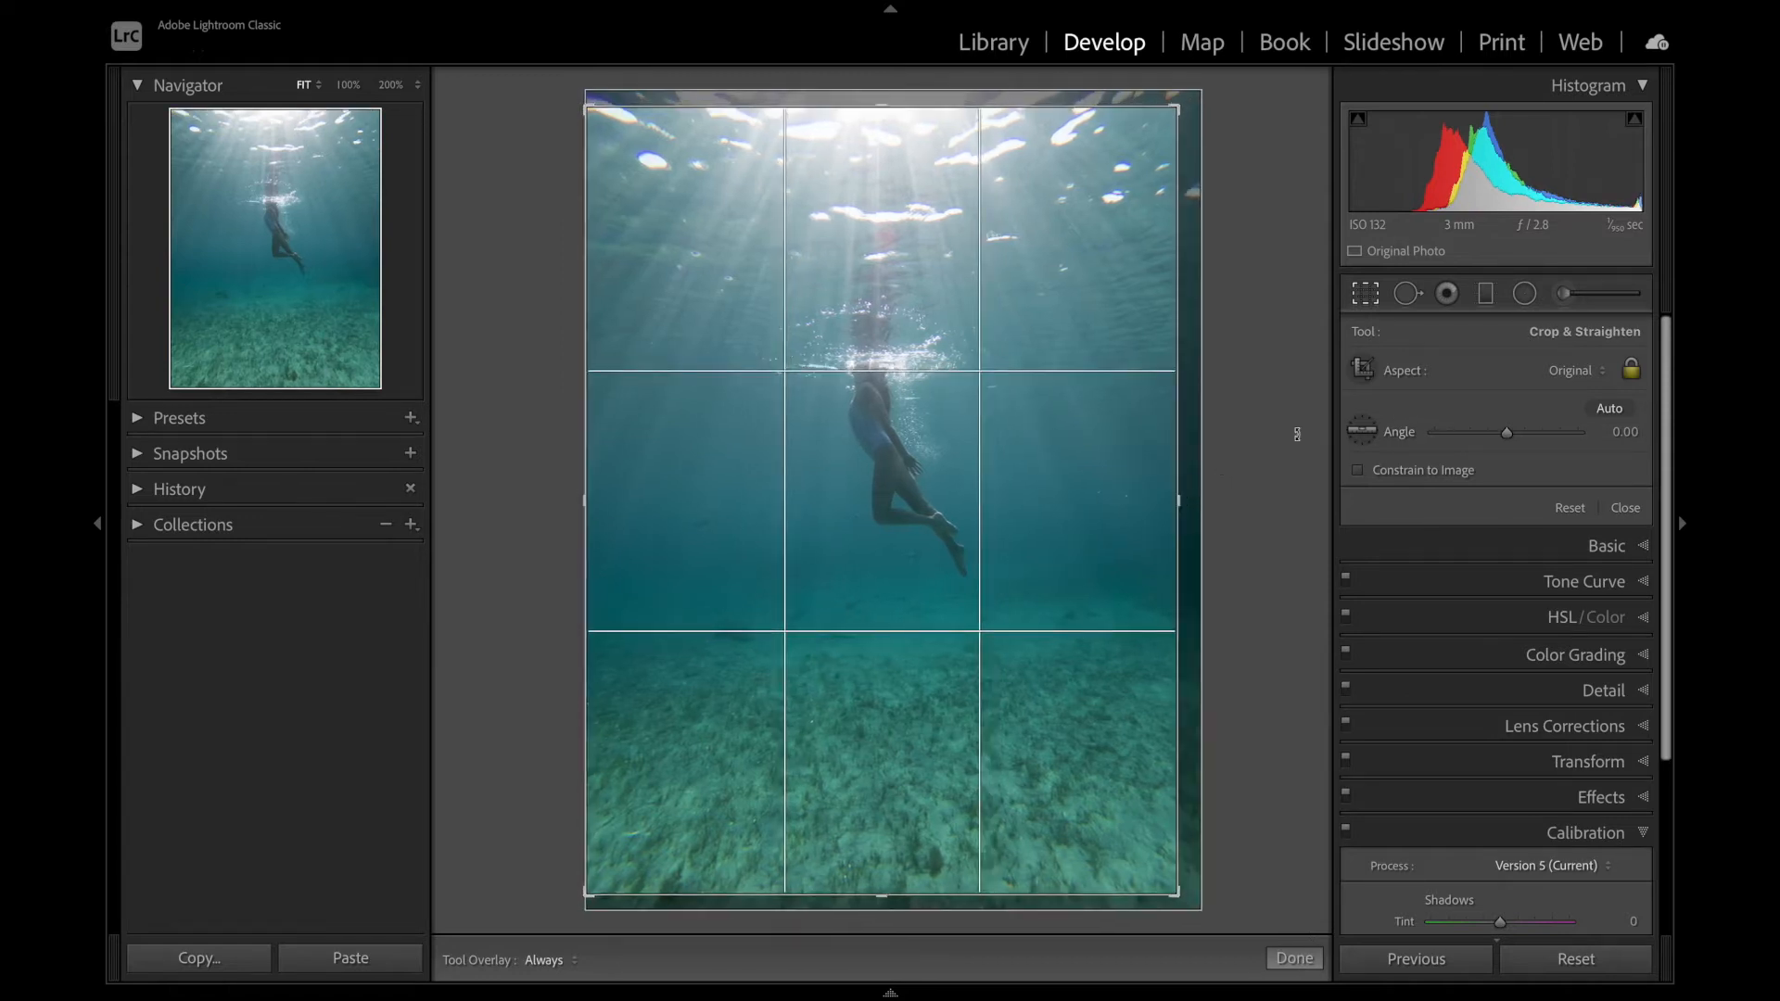
pyautogui.click(1573, 371)
pyautogui.click(1574, 441)
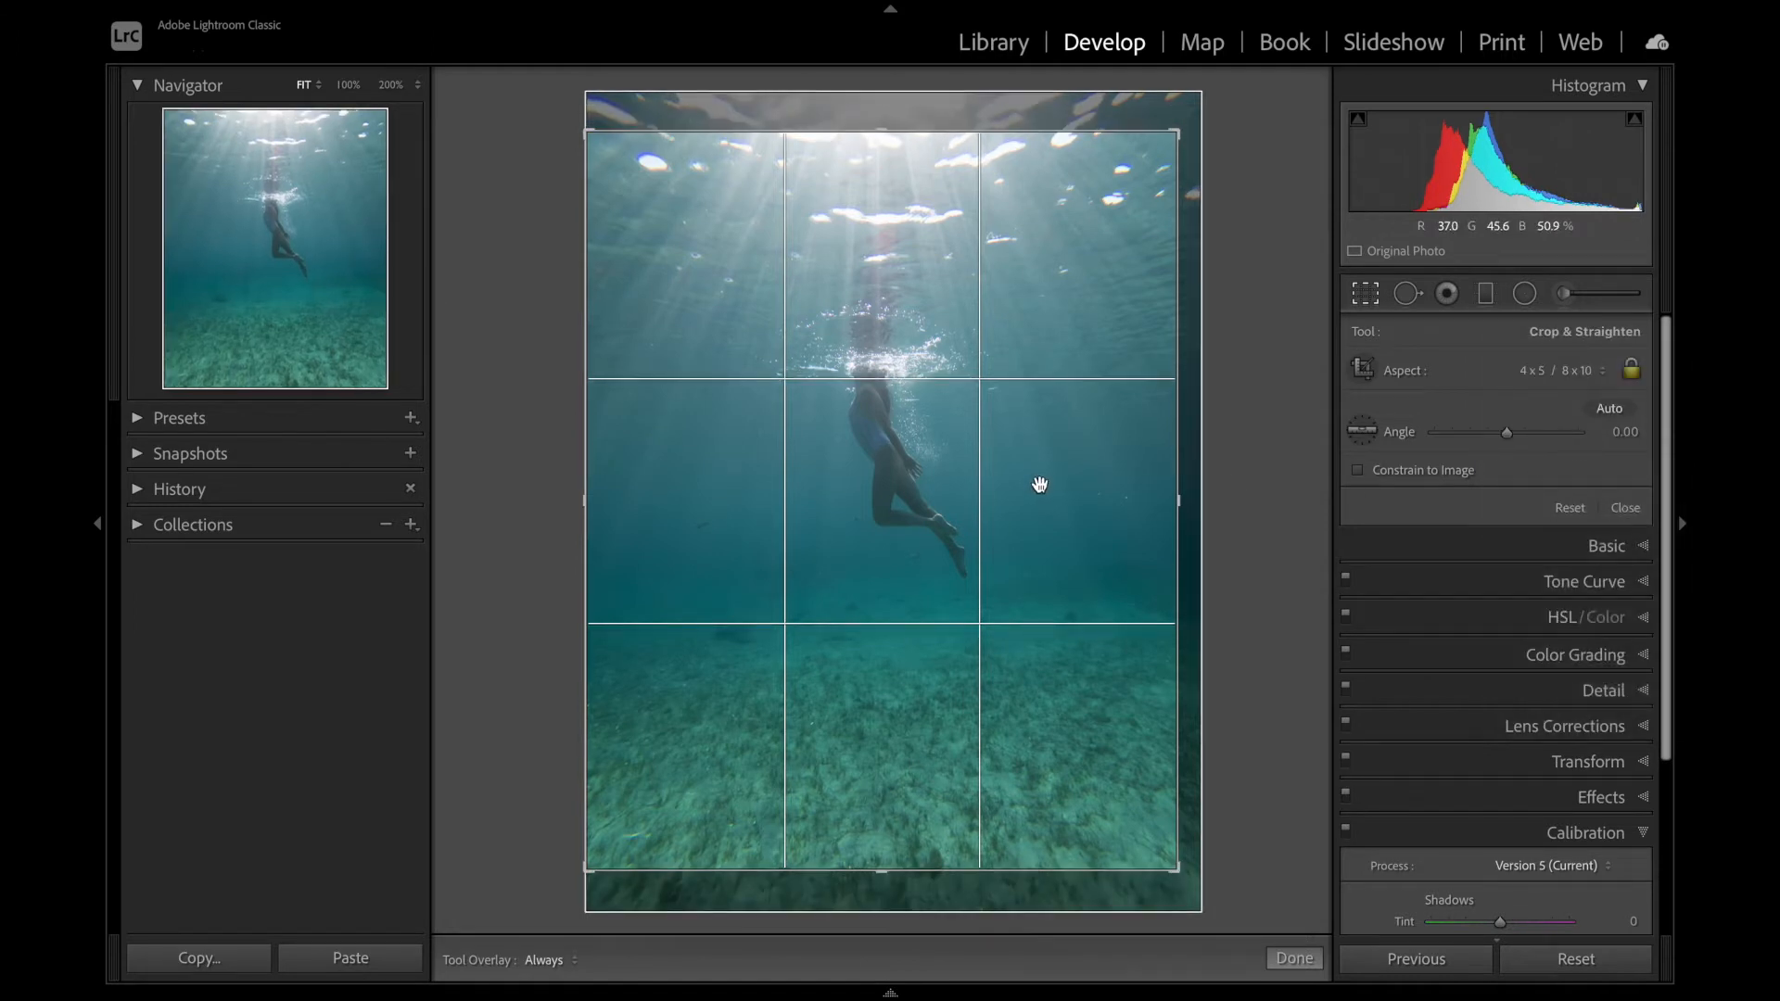
pyautogui.press('Return')
# Step: Cool the white balance by setting the temperature to 5,160 and the tint to +61
pyautogui.click(1492, 328)
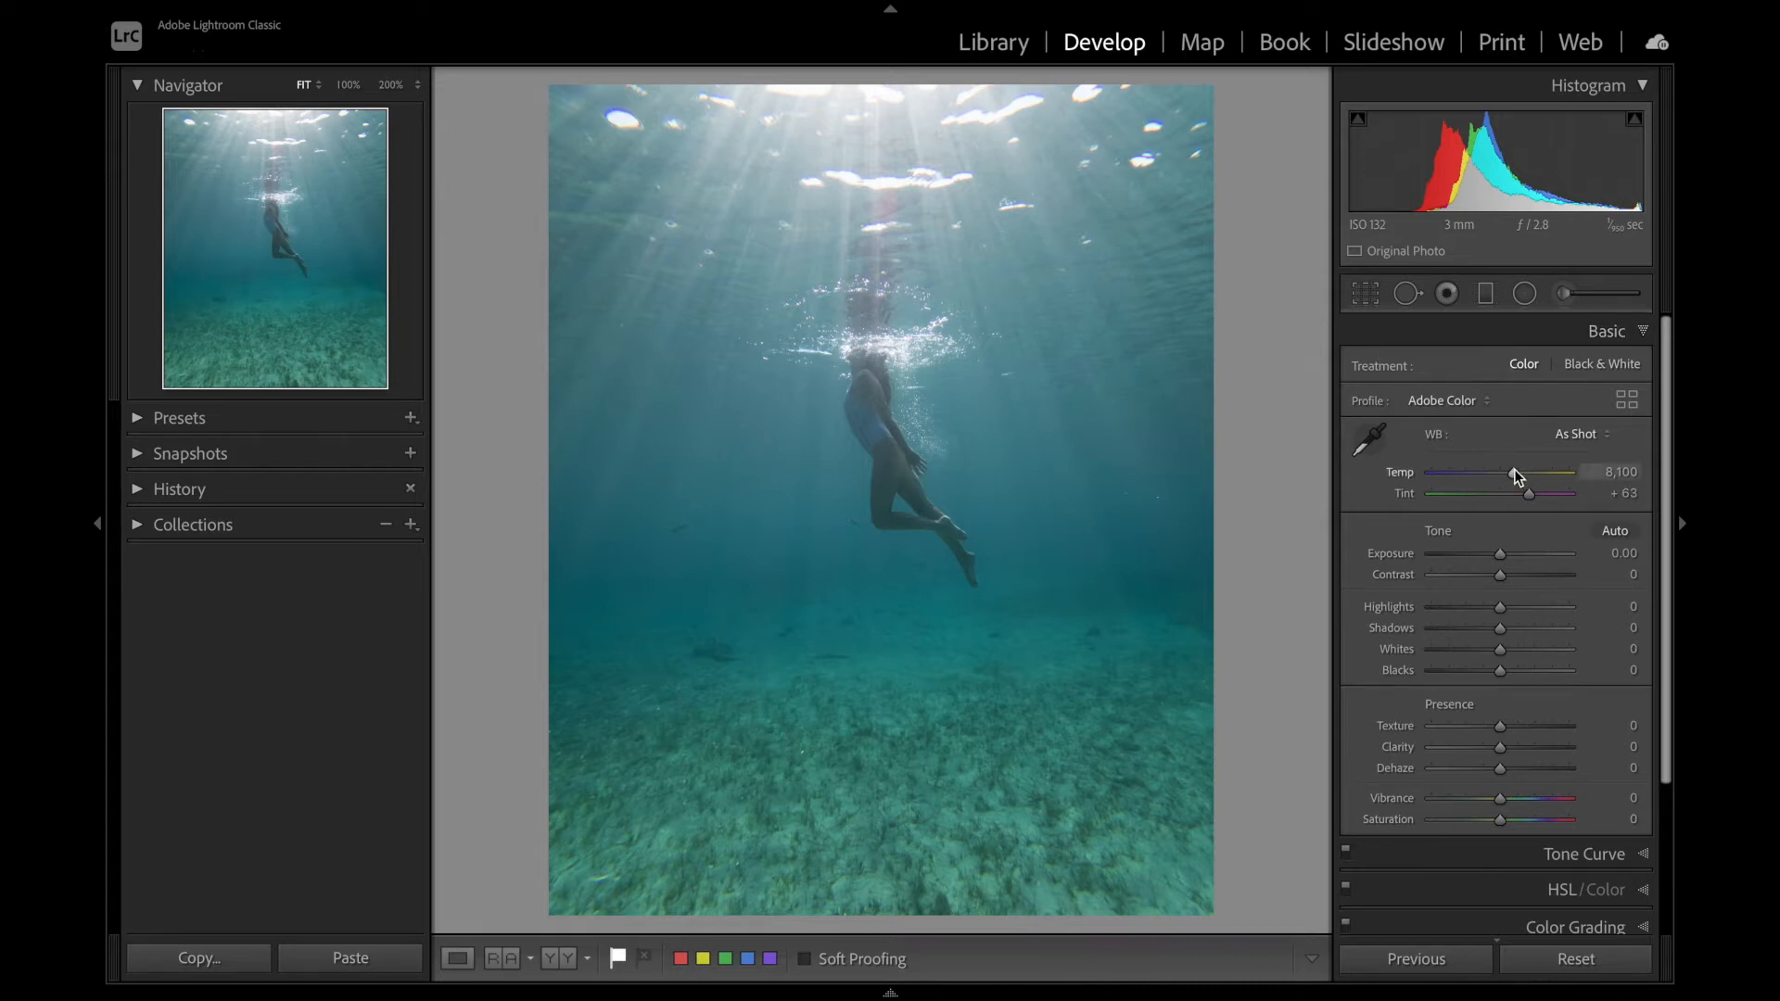
pyautogui.moveTo(1515, 469); pyautogui.dragTo(1476, 471)
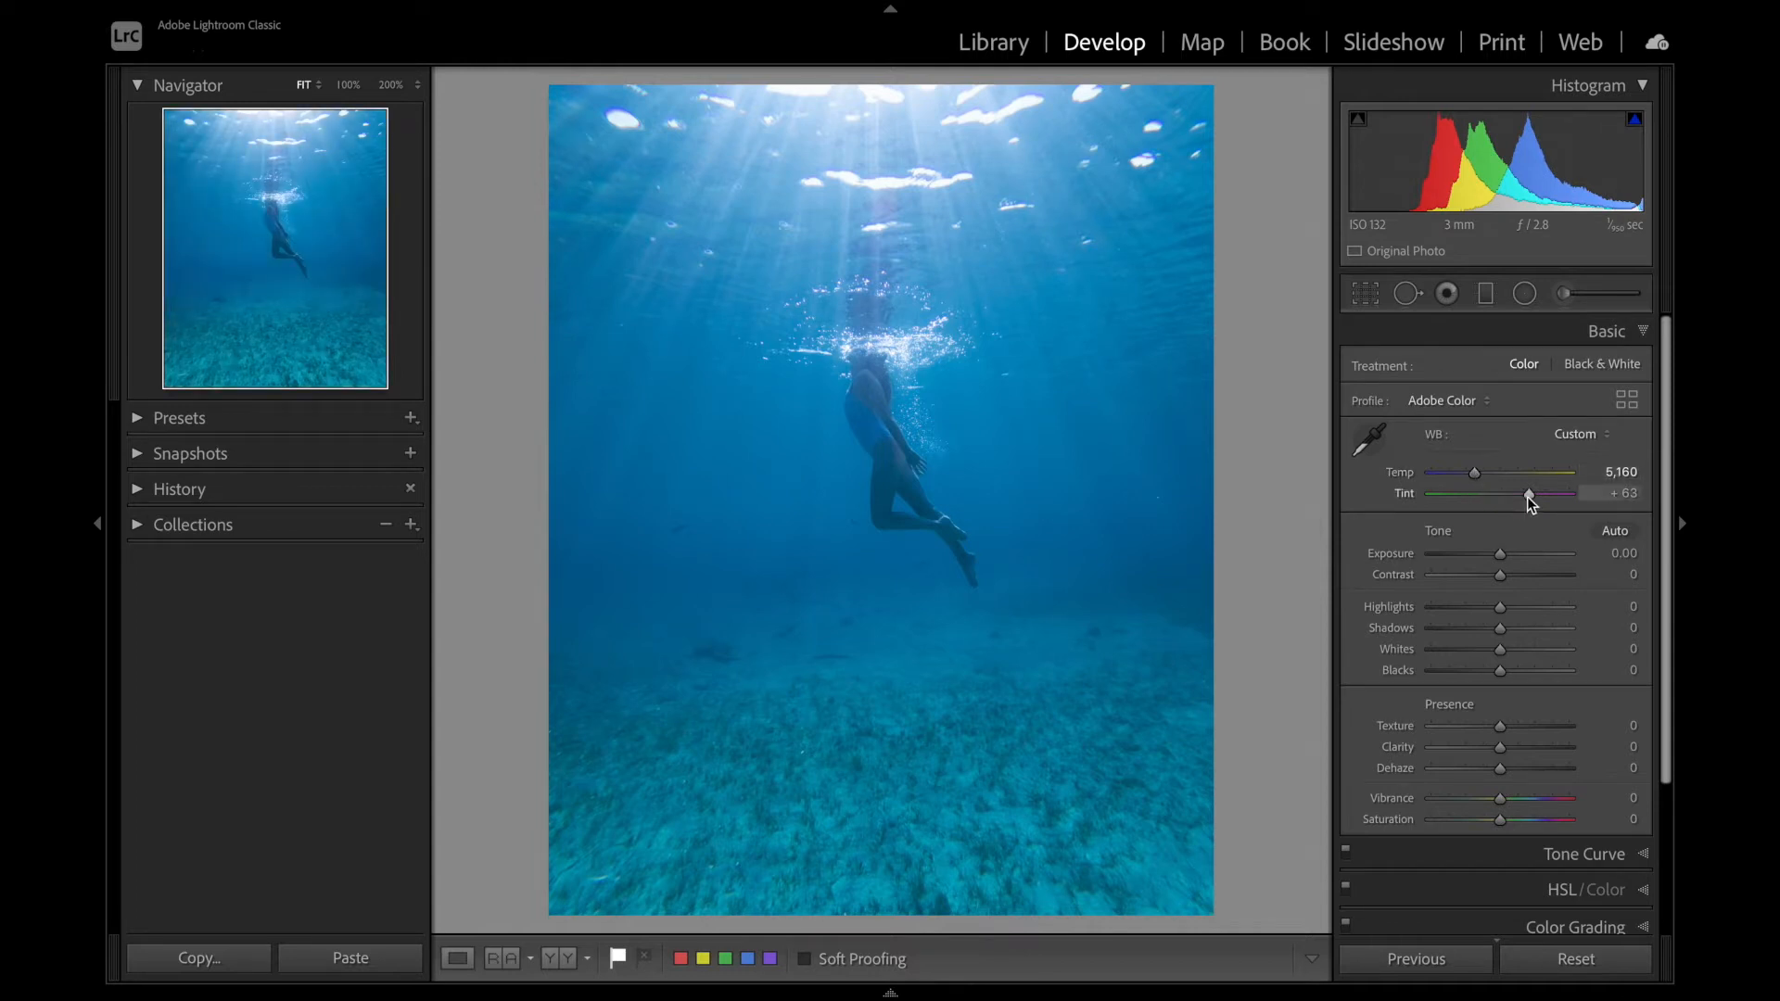
pyautogui.click(1599, 492)
pyautogui.press('Down')
pyautogui.press('Down')
pyautogui.press('Return')
# Step: Set the basic tone to contrast +36, highlights +49, shadows -62 and blacks -41, with clarity +44
pyautogui.moveTo(1500, 576); pyautogui.dragTo(1526, 578)
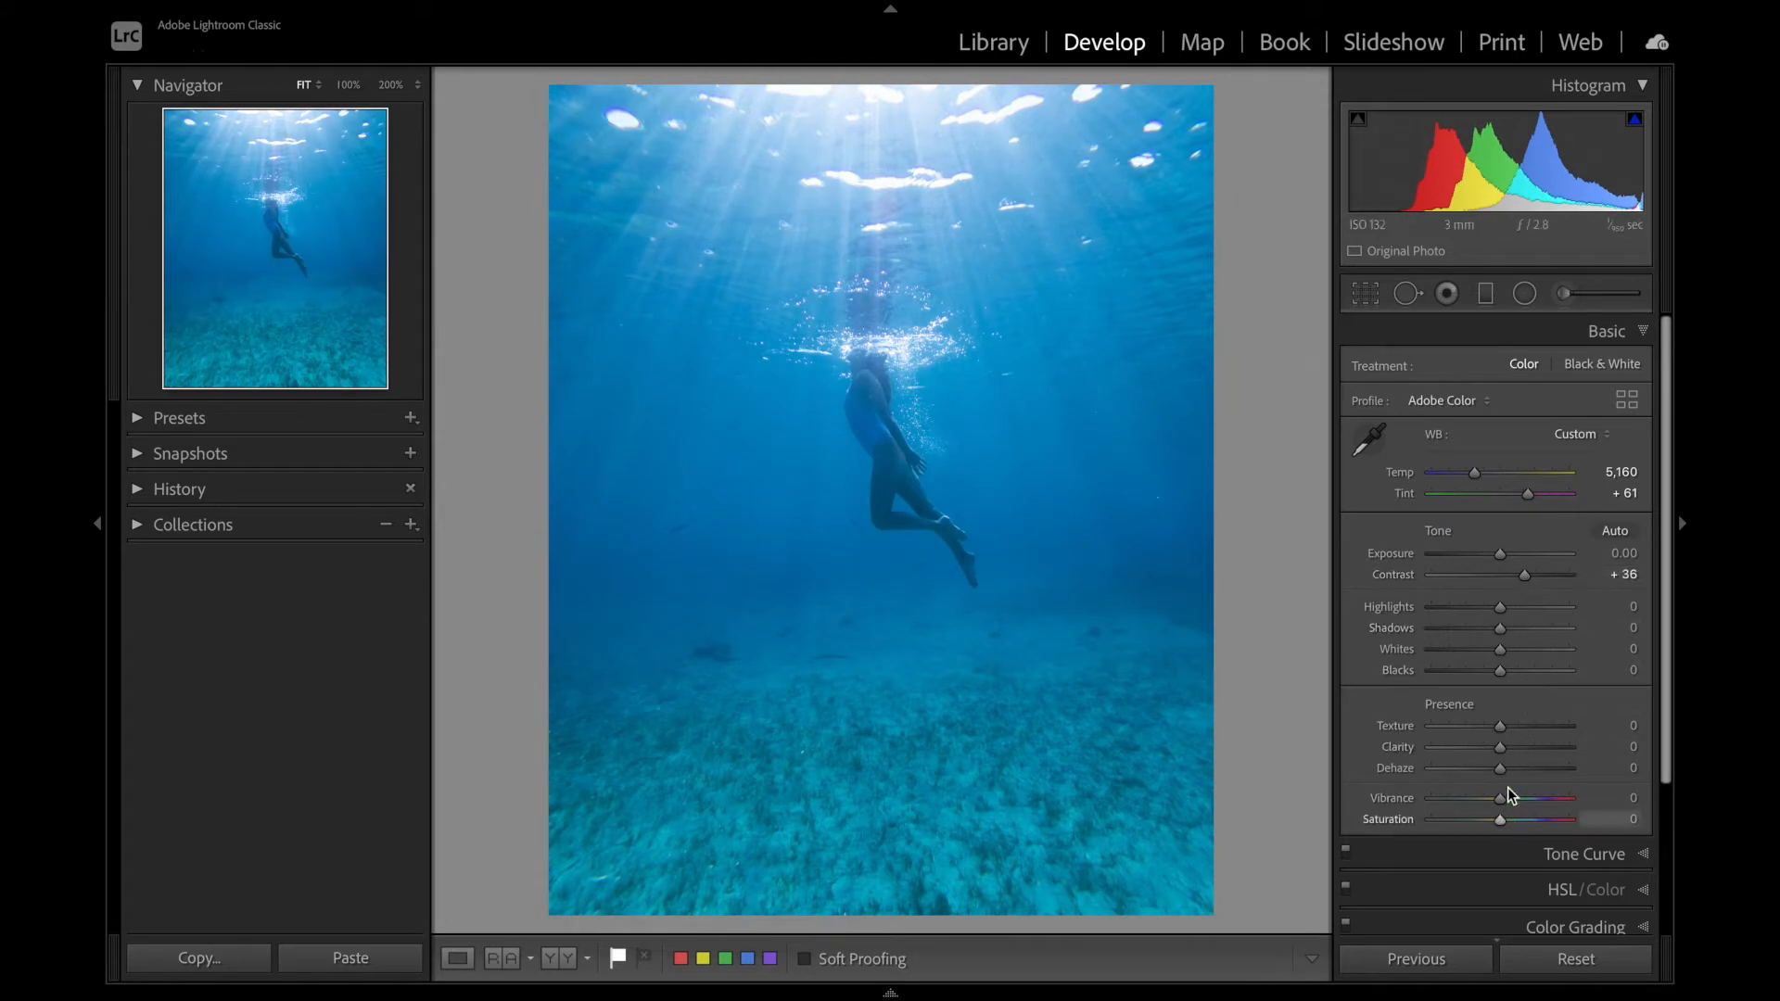
pyautogui.moveTo(1500, 747); pyautogui.dragTo(1531, 746)
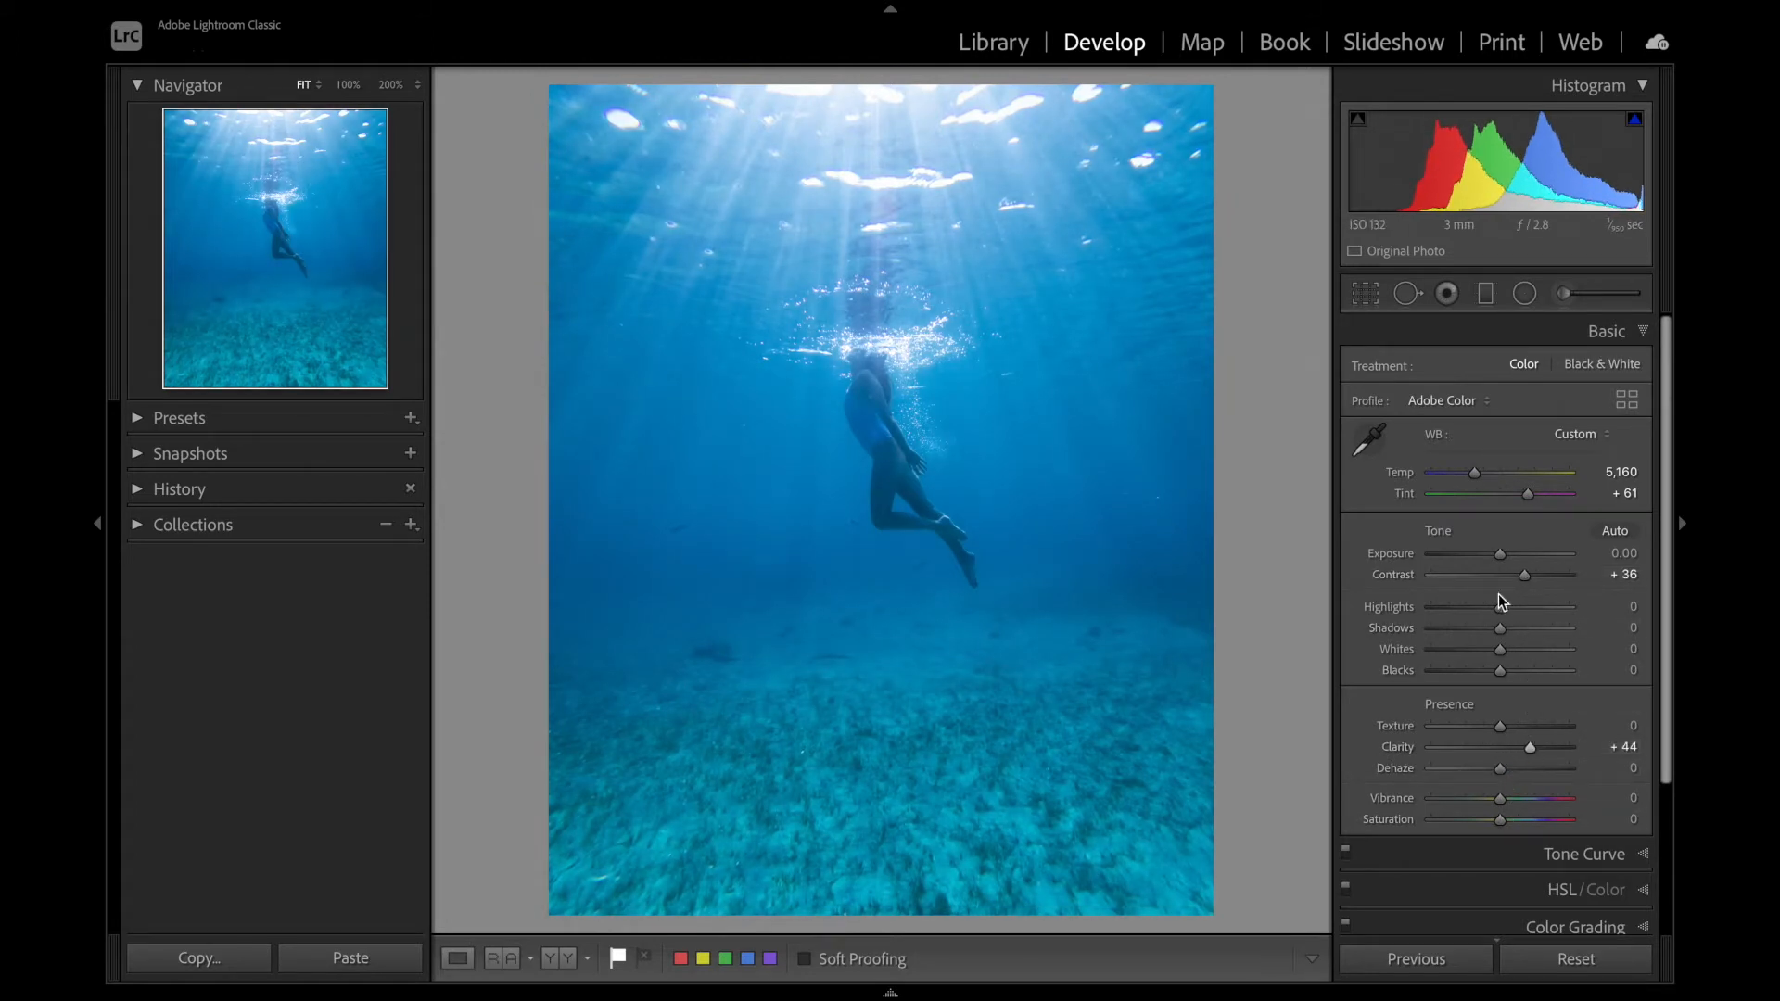
pyautogui.moveTo(1501, 607); pyautogui.dragTo(1457, 636)
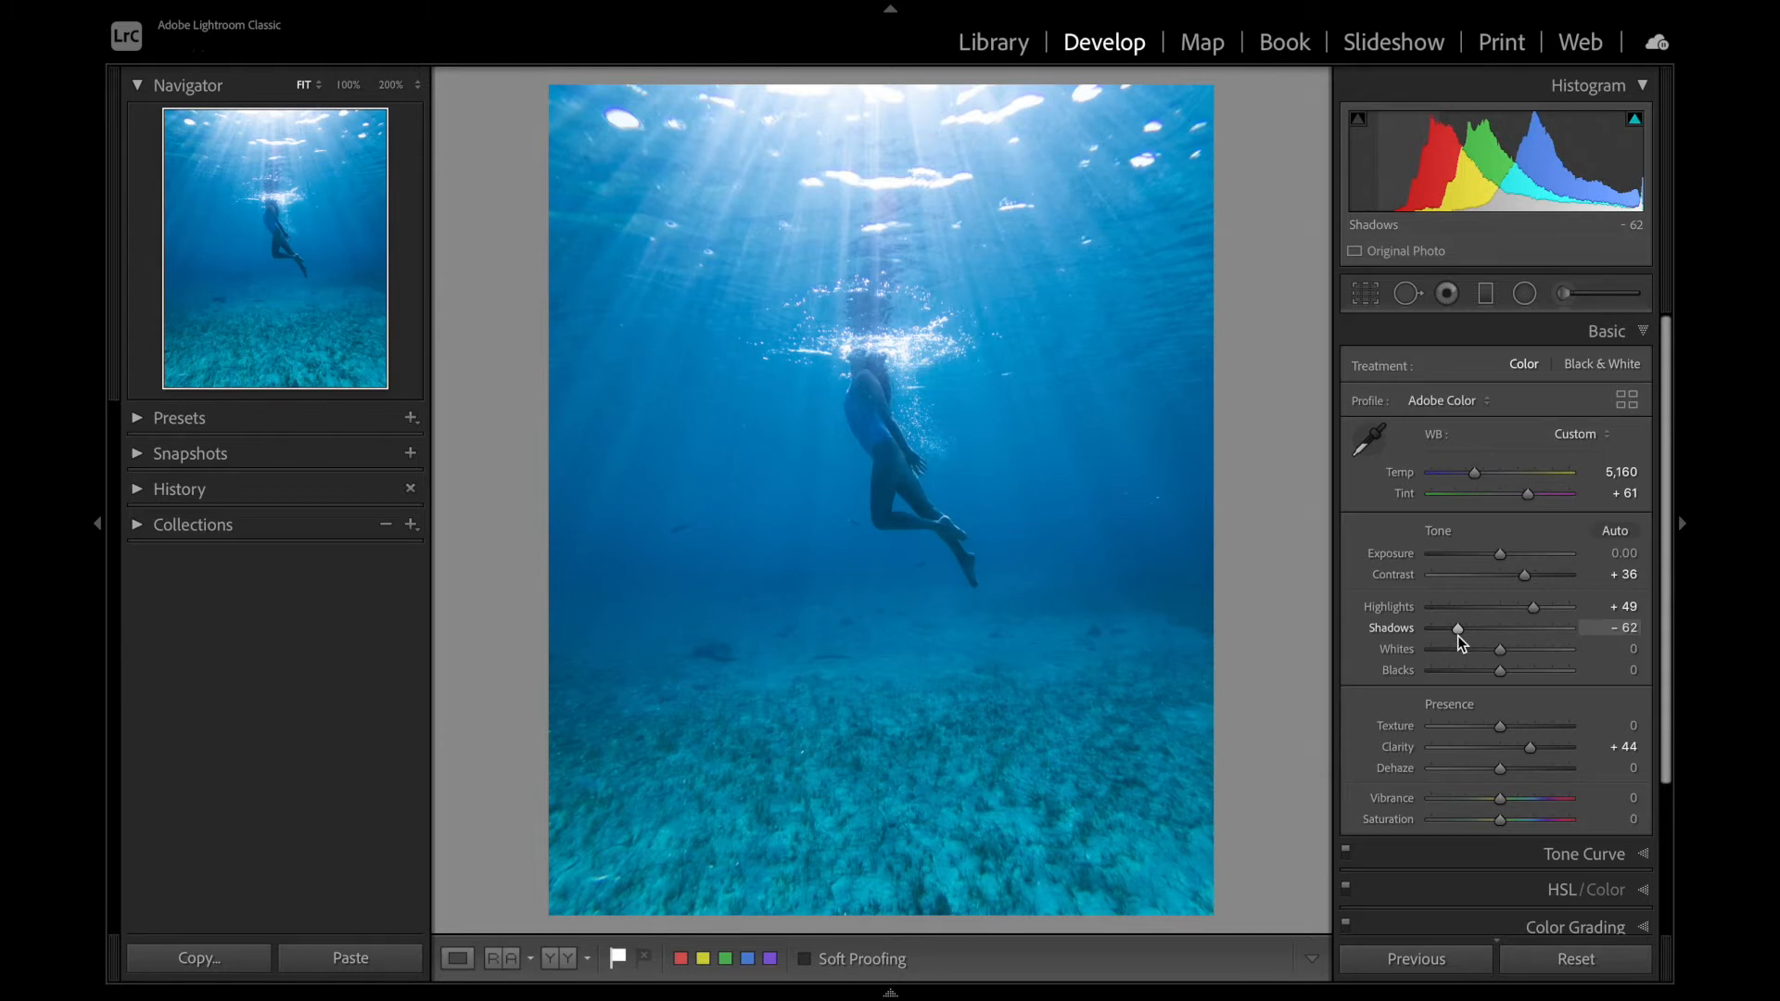
pyautogui.moveTo(1501, 671); pyautogui.dragTo(1472, 677)
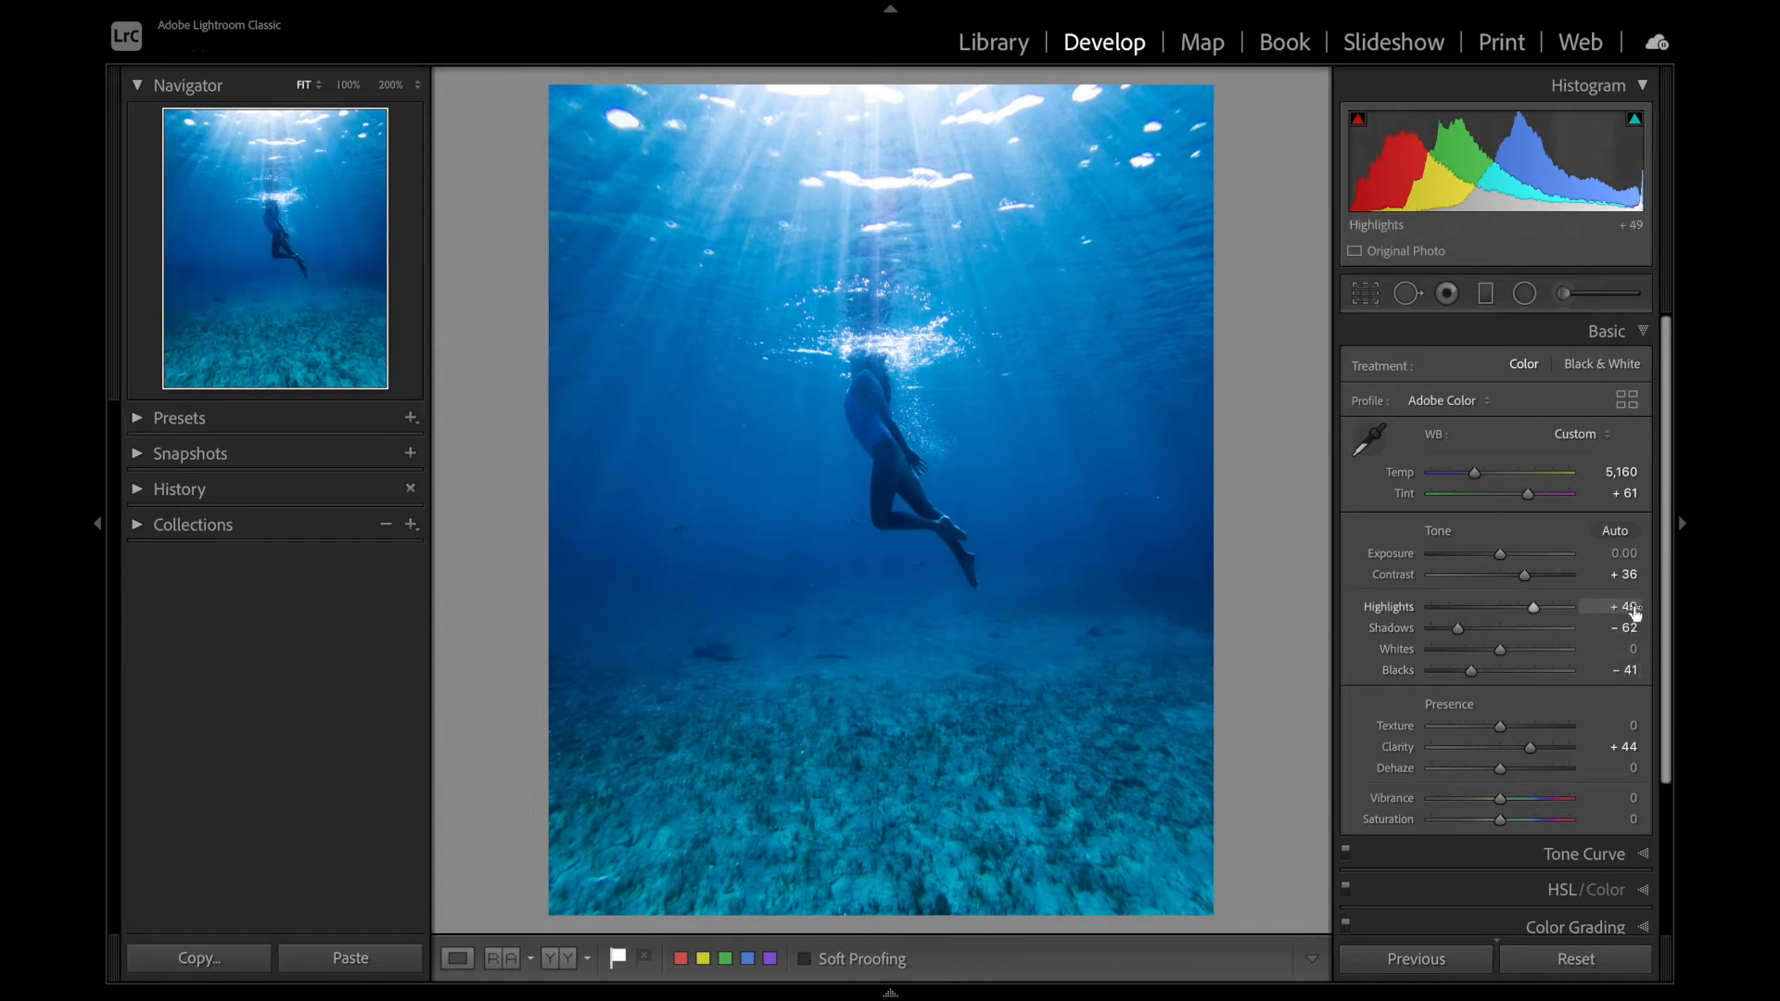
# Step: Shape a faded tone curve with anchor points at the quarter and three-quarter tones, black point output 17 and white point output 229
pyautogui.scroll(-2, 1563, 738)
pyautogui.scroll(-2, 1563, 742)
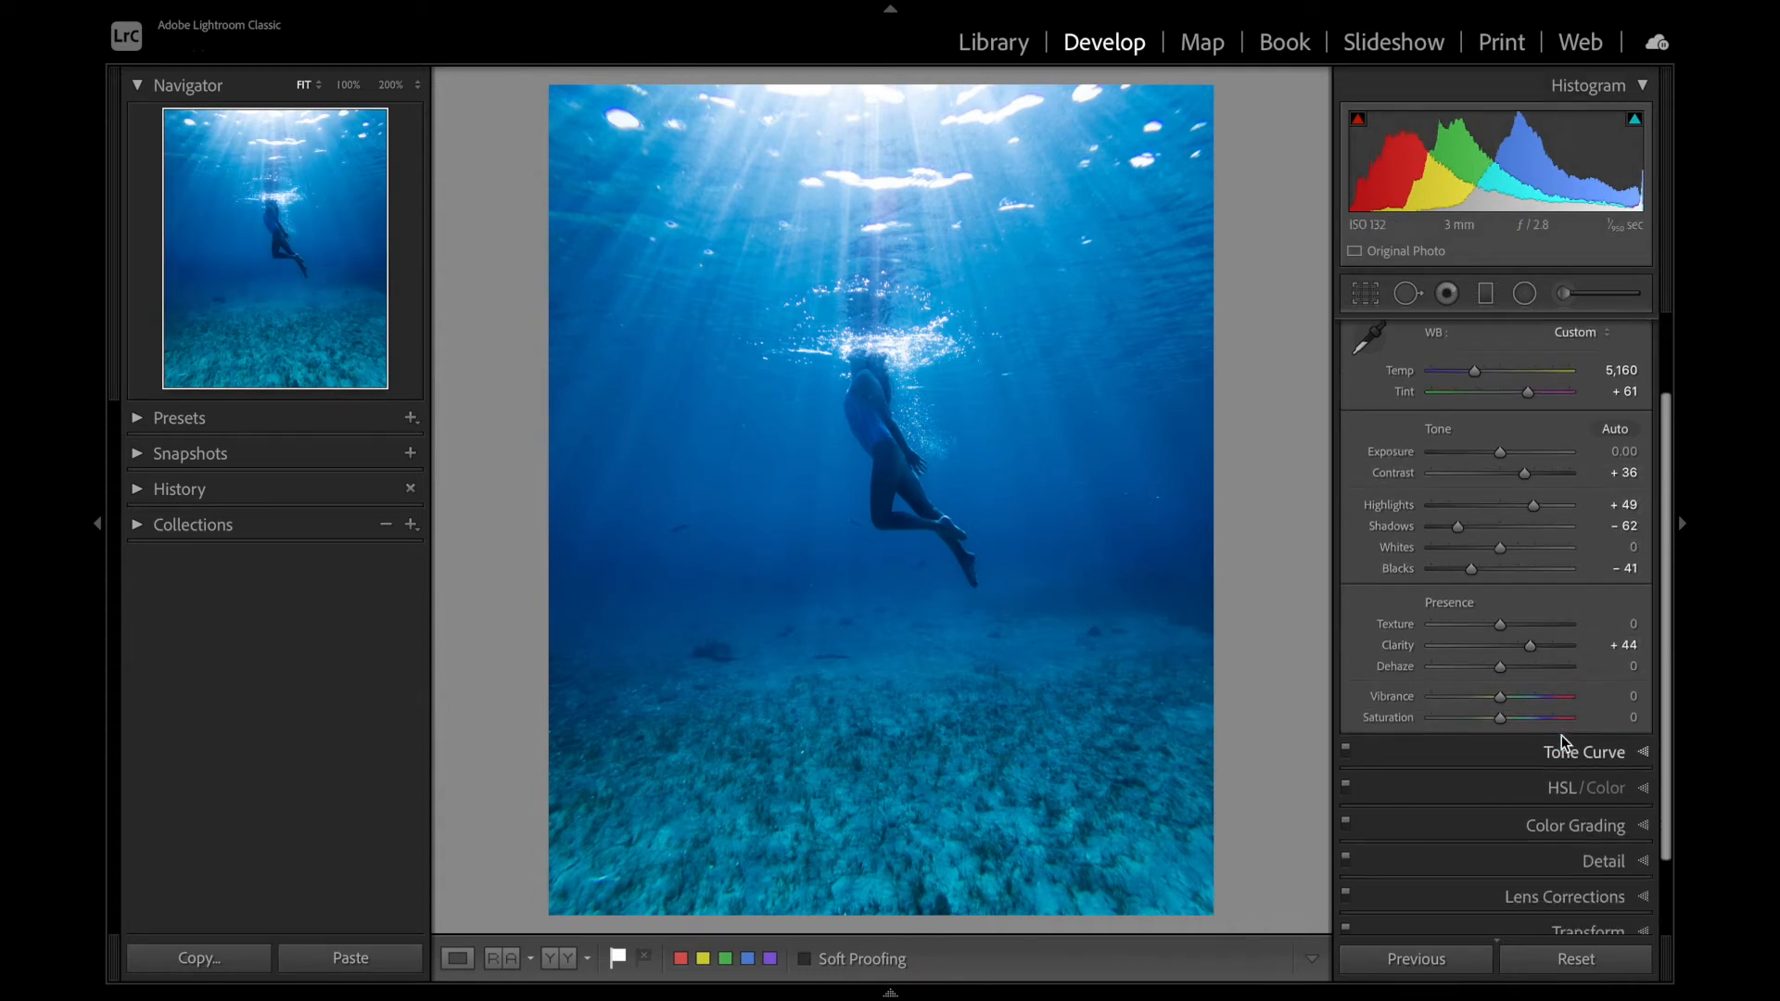
pyautogui.click(1491, 756)
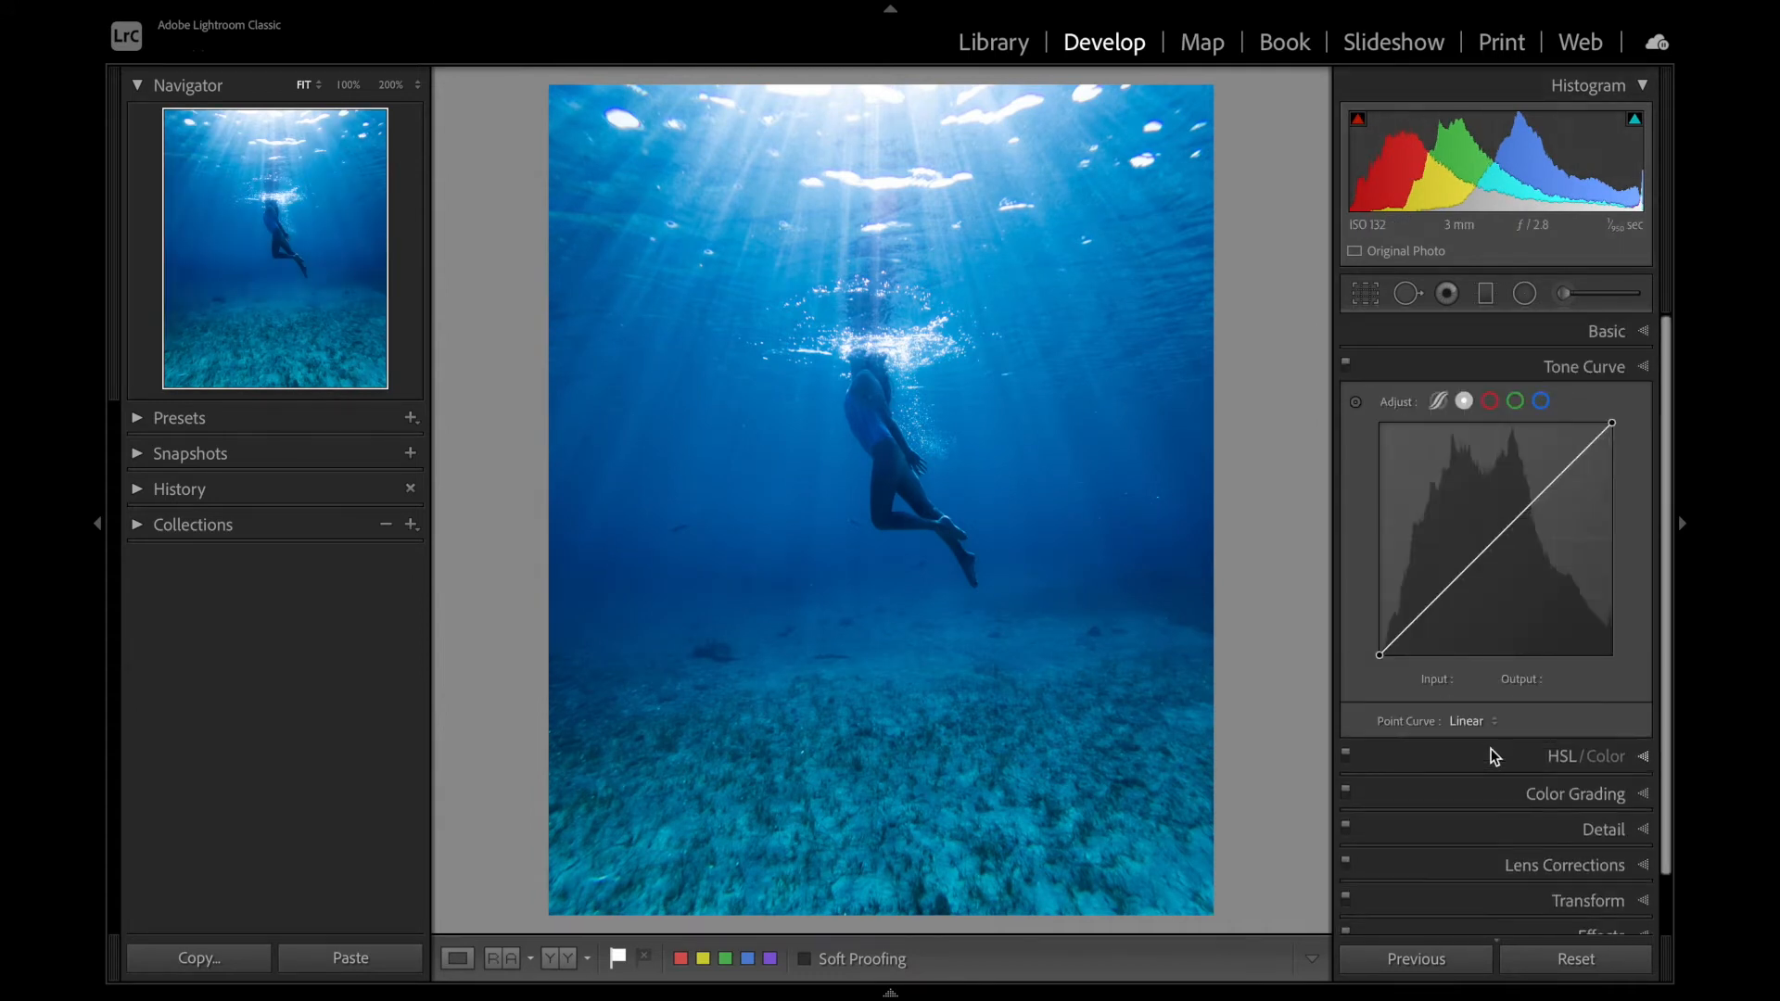
pyautogui.click(1436, 597)
pyautogui.click(1553, 483)
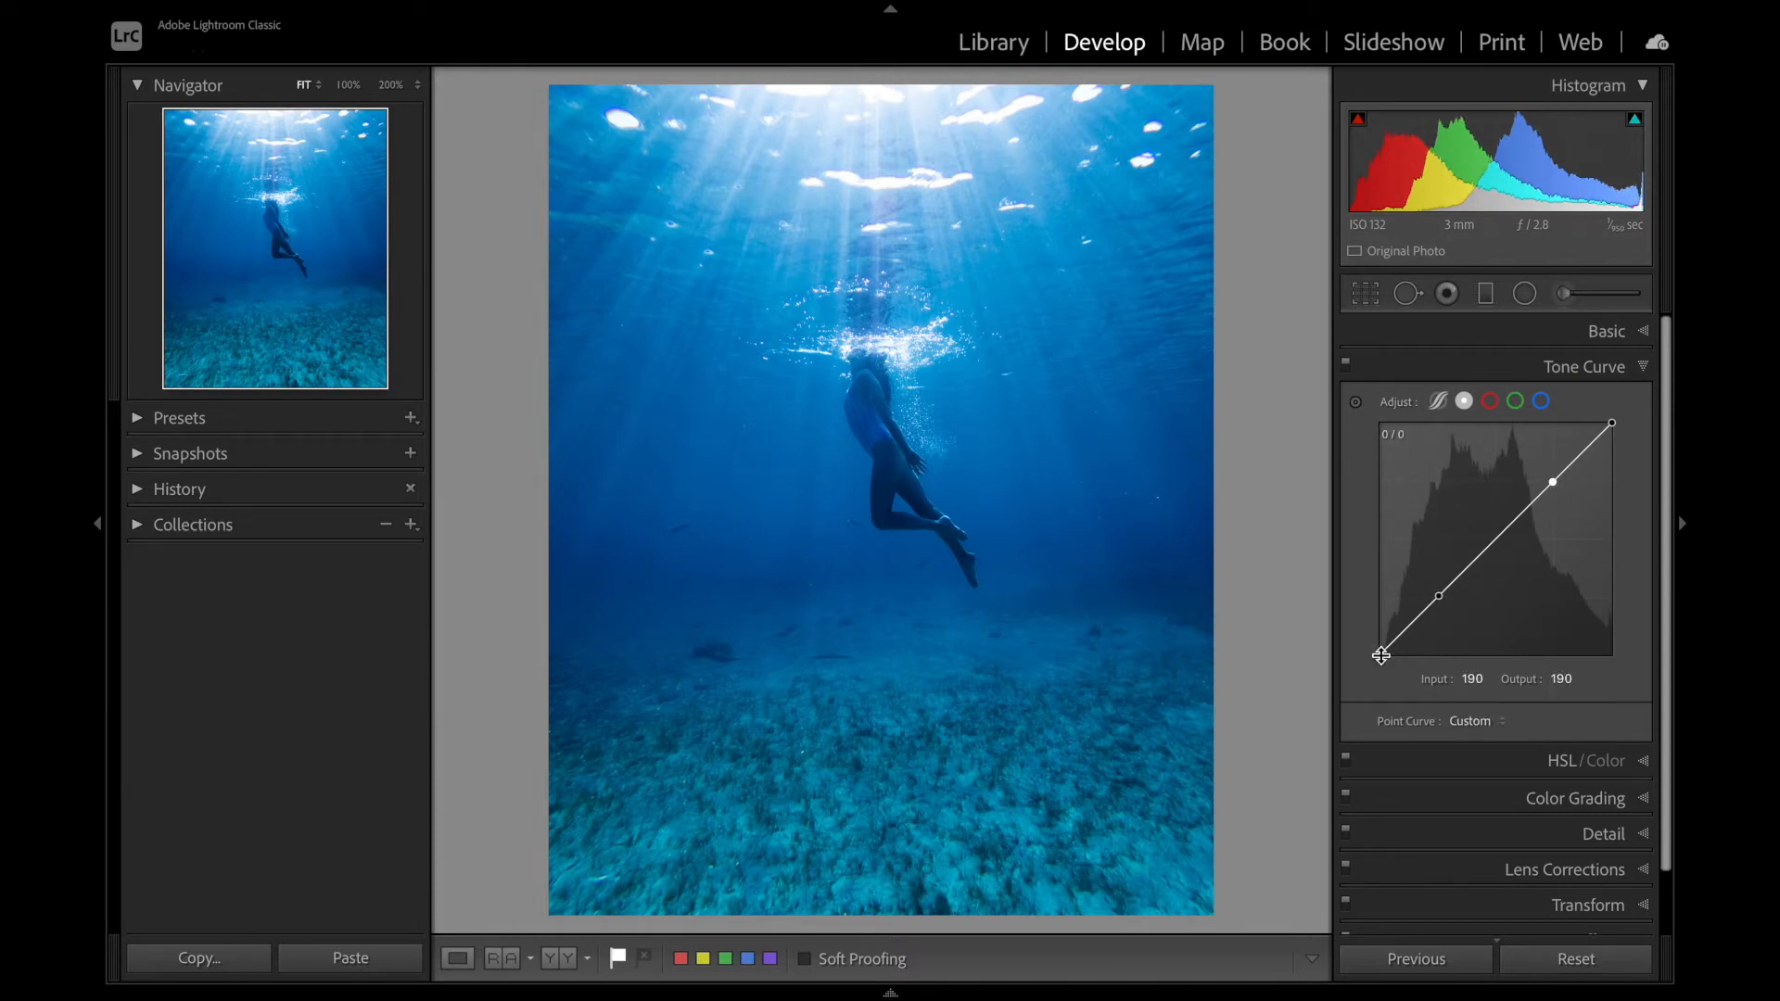
pyautogui.moveTo(1381, 656); pyautogui.dragTo(1366, 640)
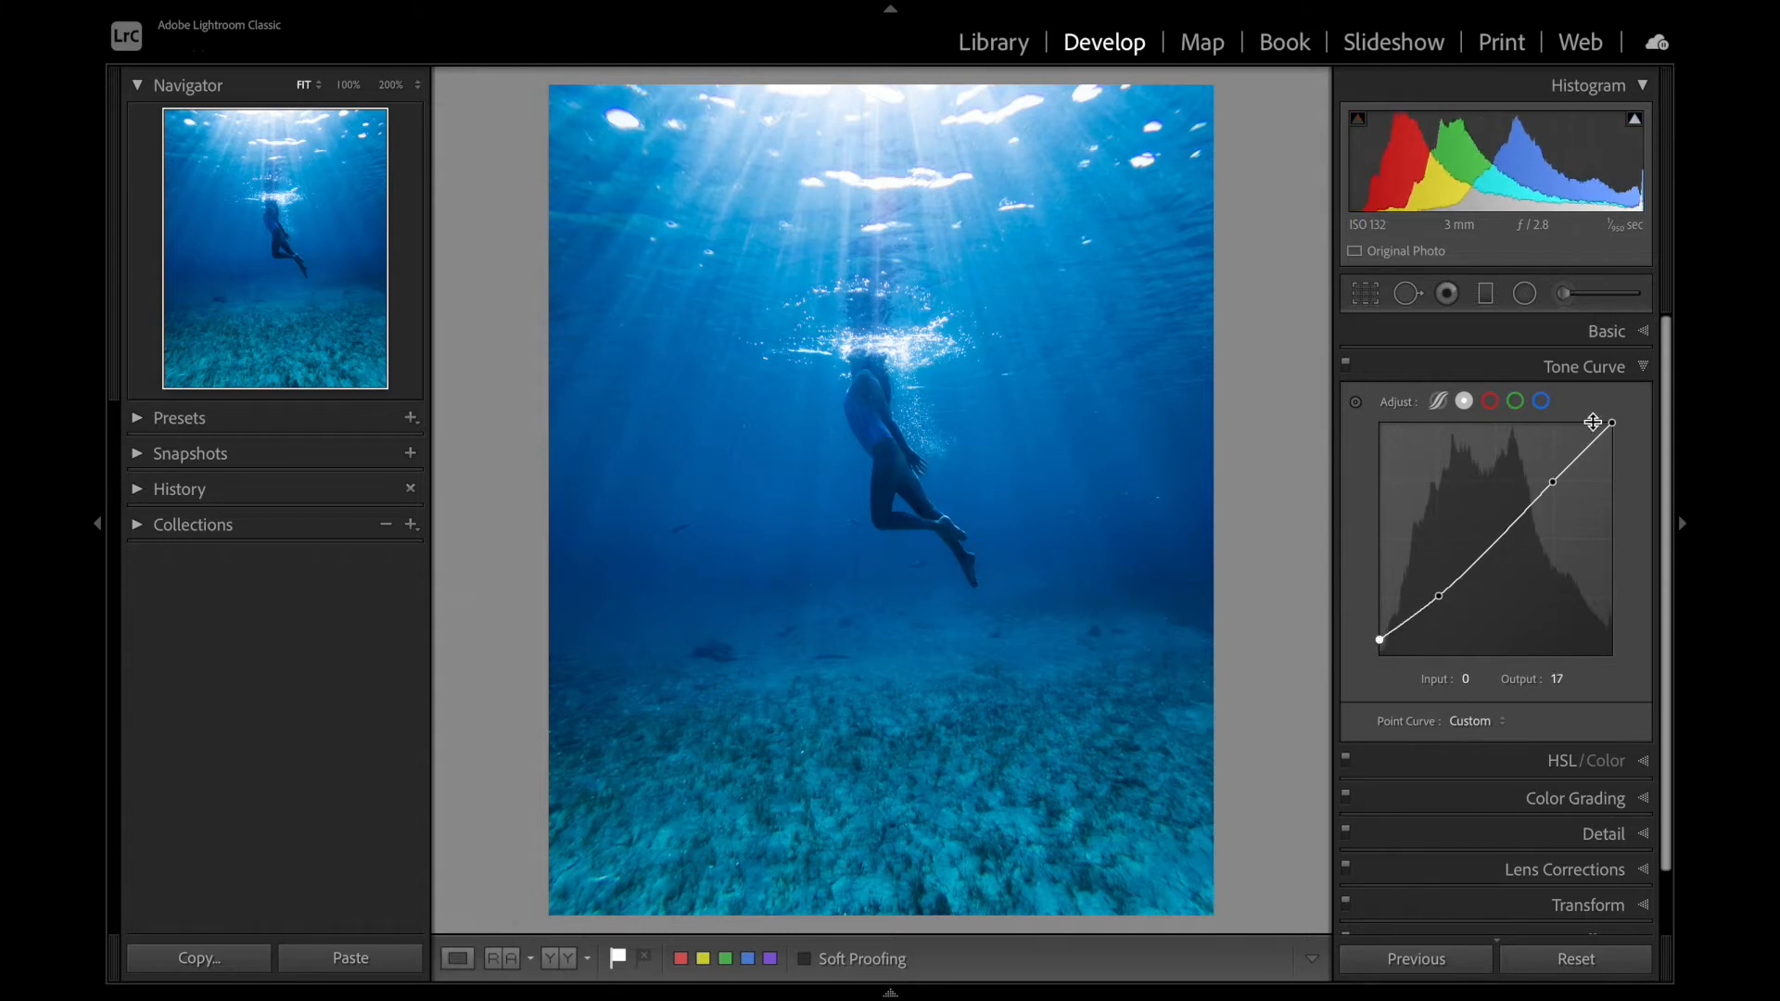
pyautogui.moveTo(1612, 421); pyautogui.dragTo(1616, 442)
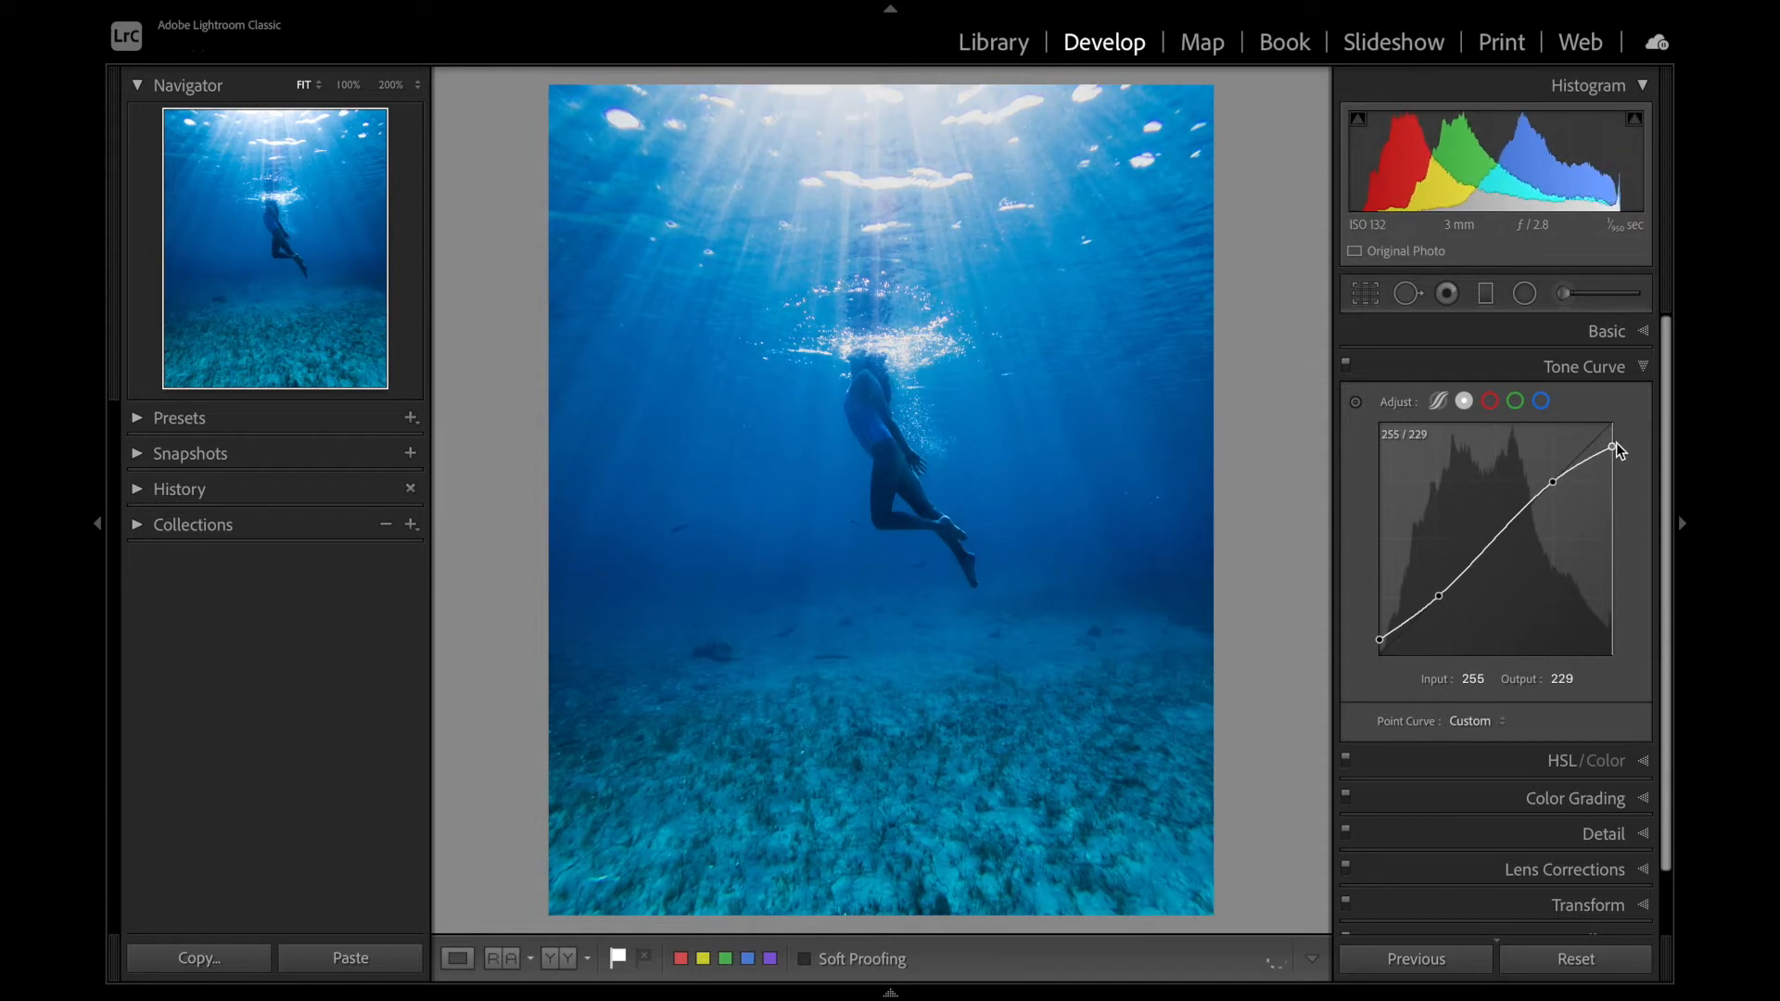
# Step: Shift the hue of aqua to +30 and of blue to +12 in the HSL adjustments
pyautogui.click(1482, 768)
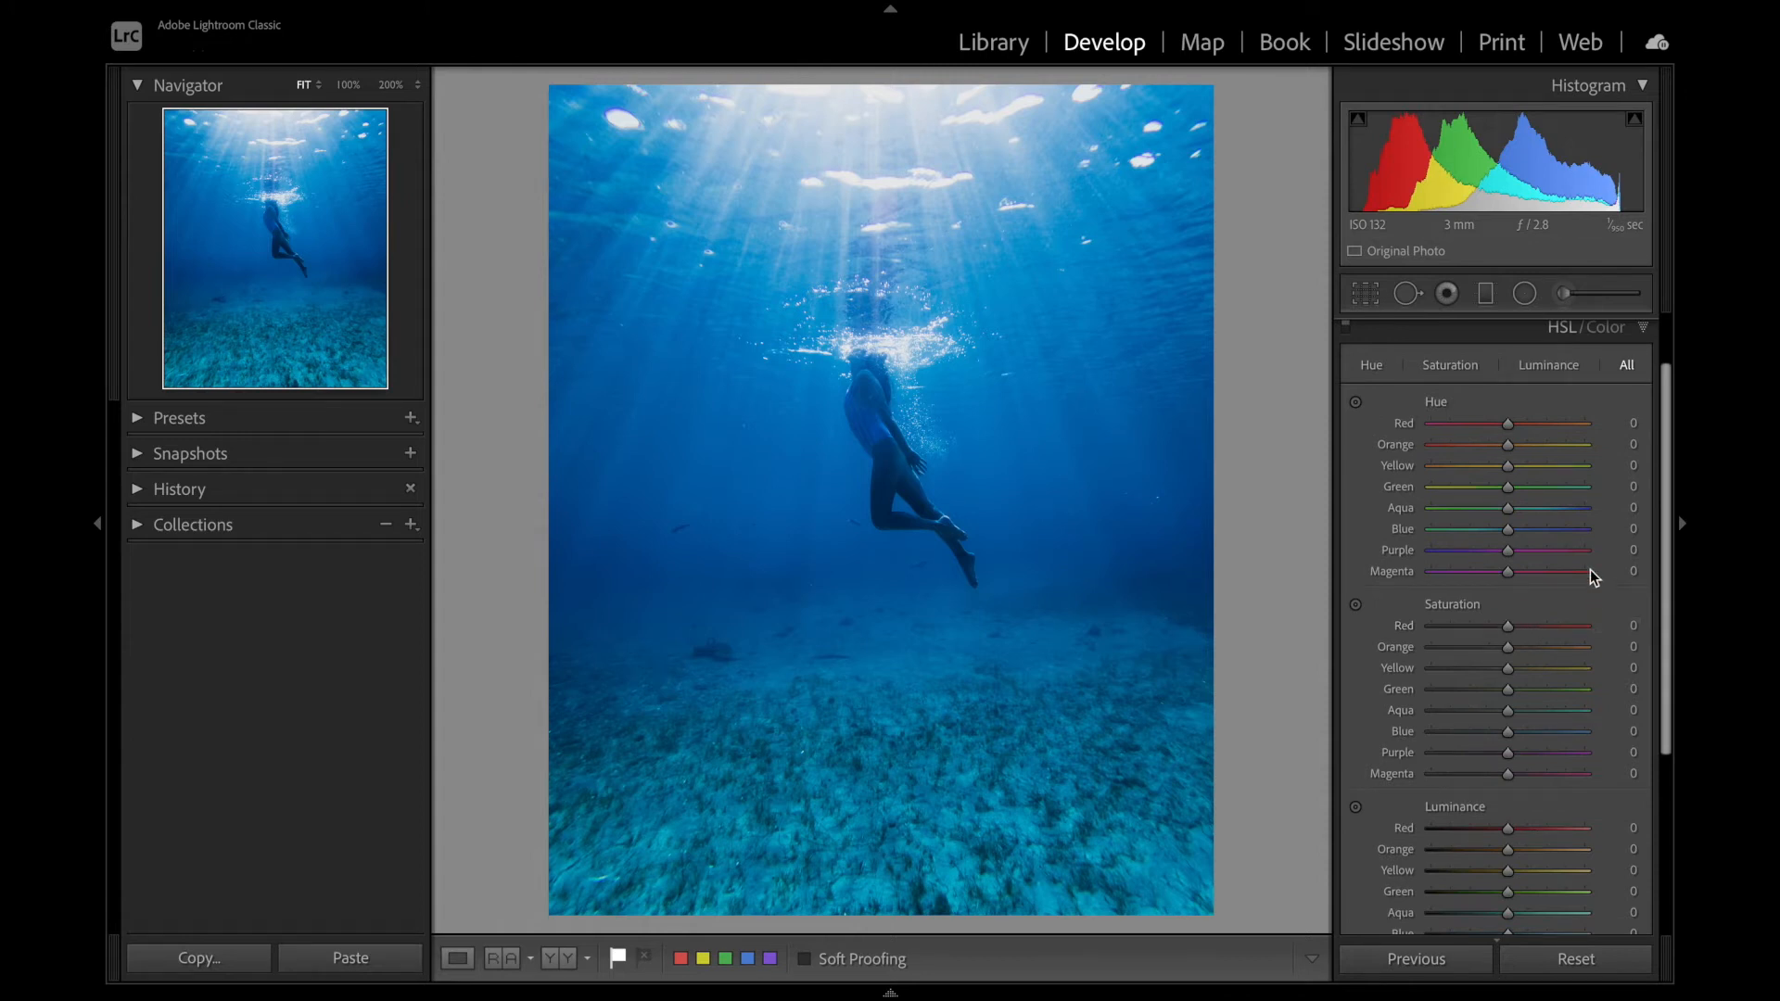
pyautogui.moveTo(1507, 508); pyautogui.dragTo(1532, 508)
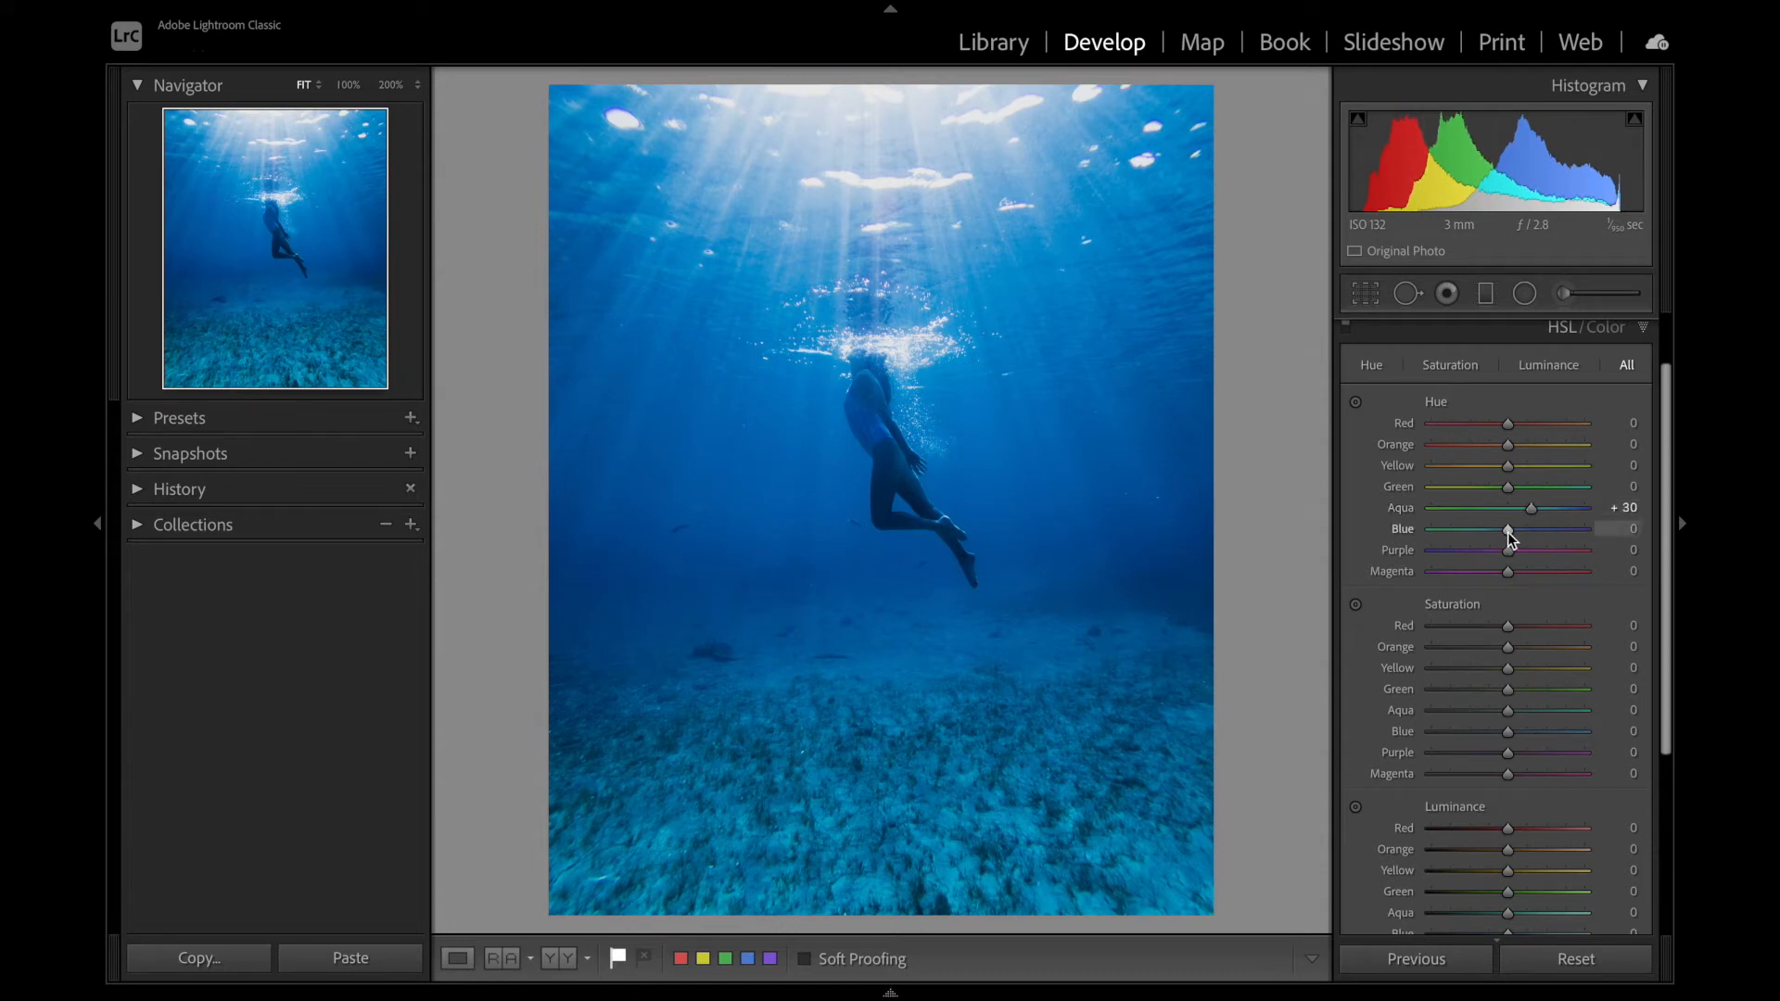
pyautogui.moveTo(1510, 532); pyautogui.dragTo(1516, 532)
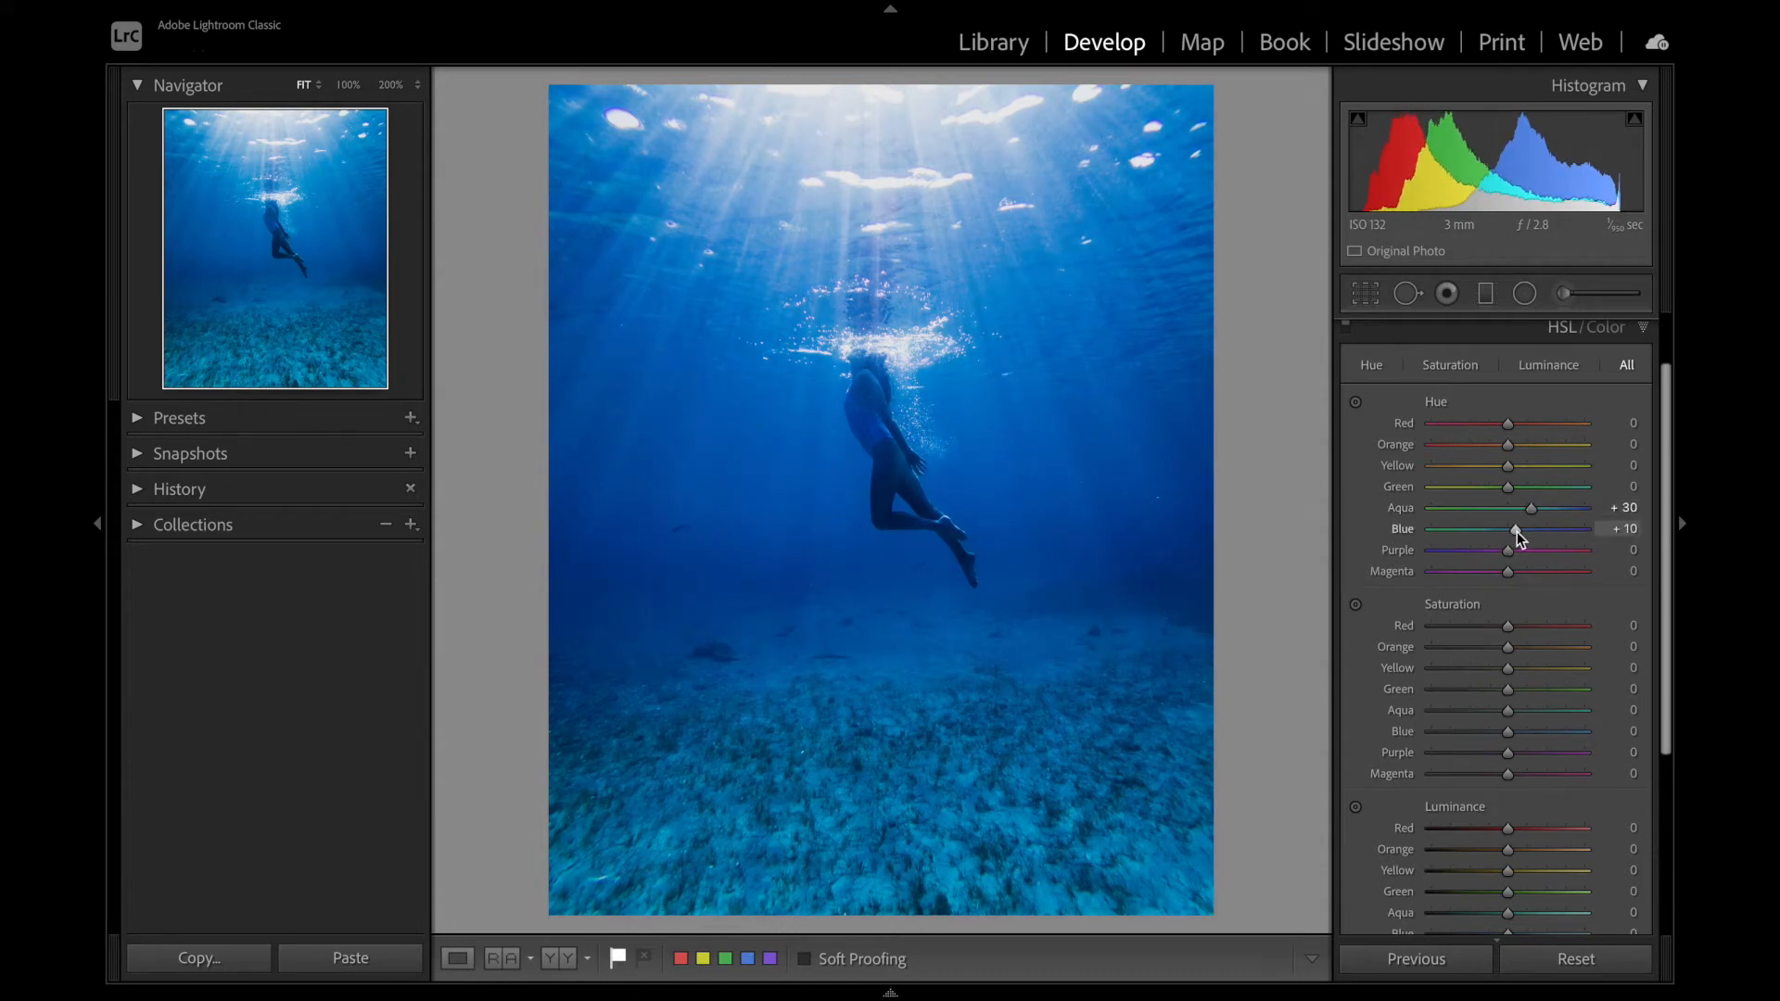
# Step: Reduce the saturation of aqua to -60 and of blue to -48
pyautogui.scroll(-3, 1511, 662)
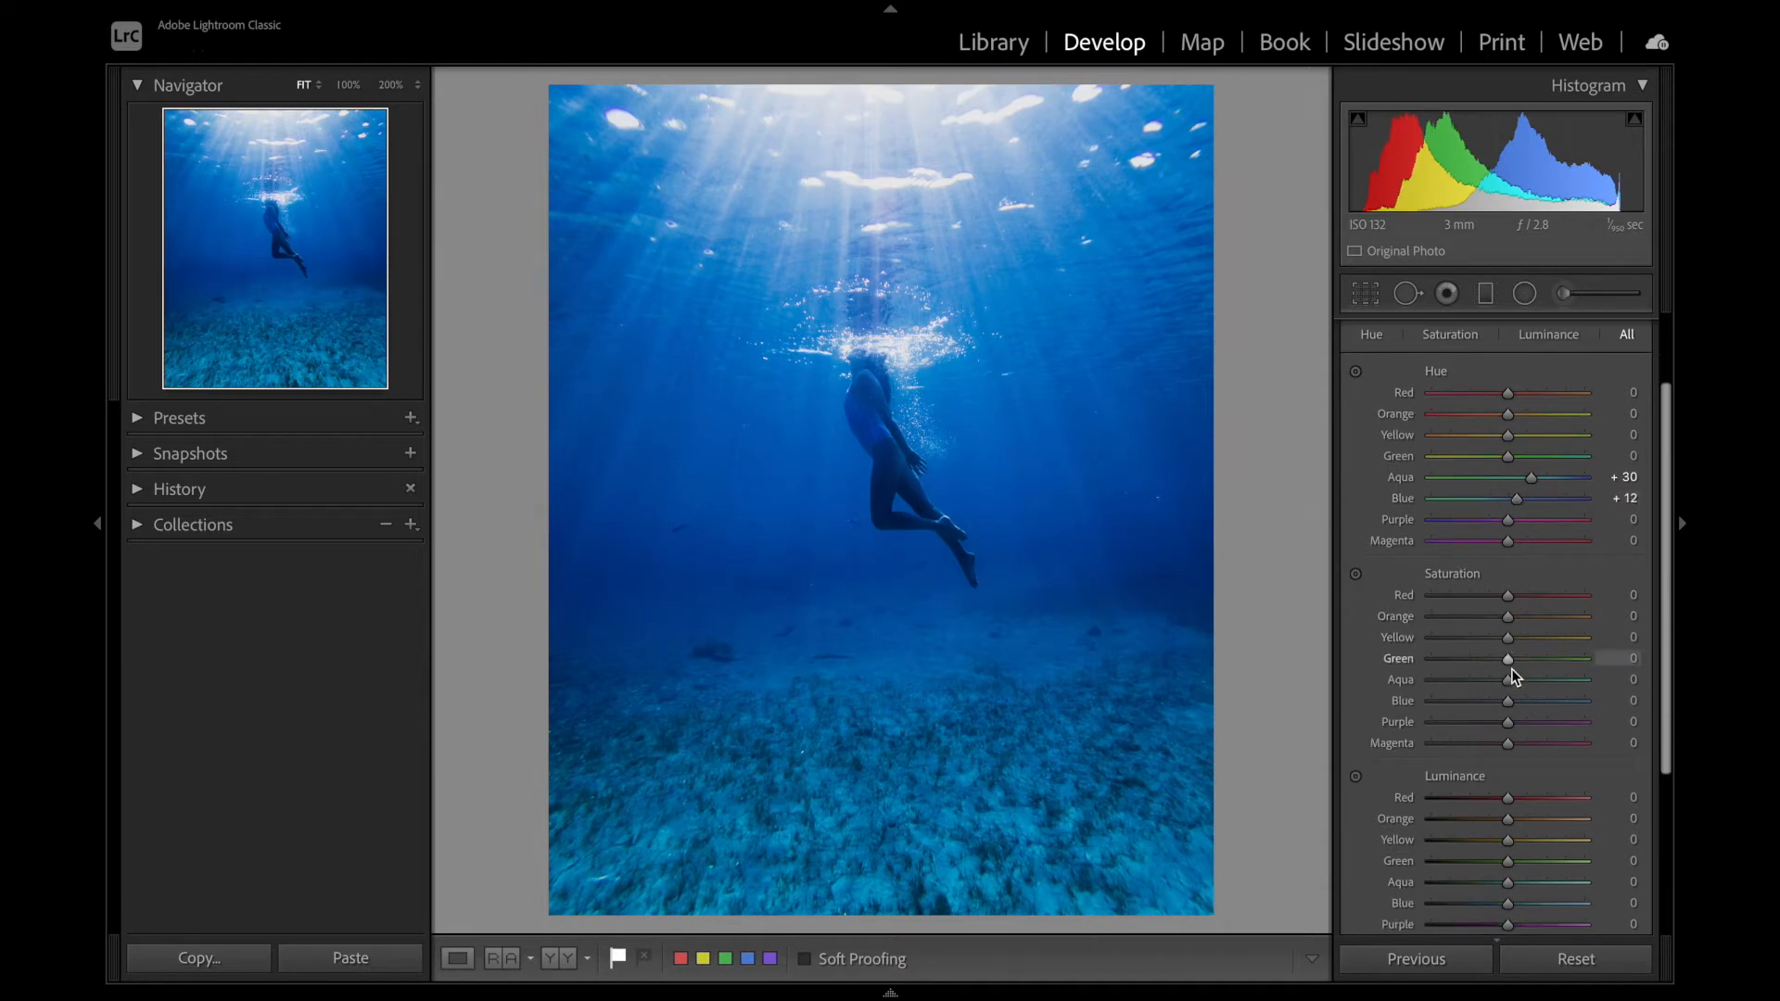
pyautogui.scroll(-1, 1511, 669)
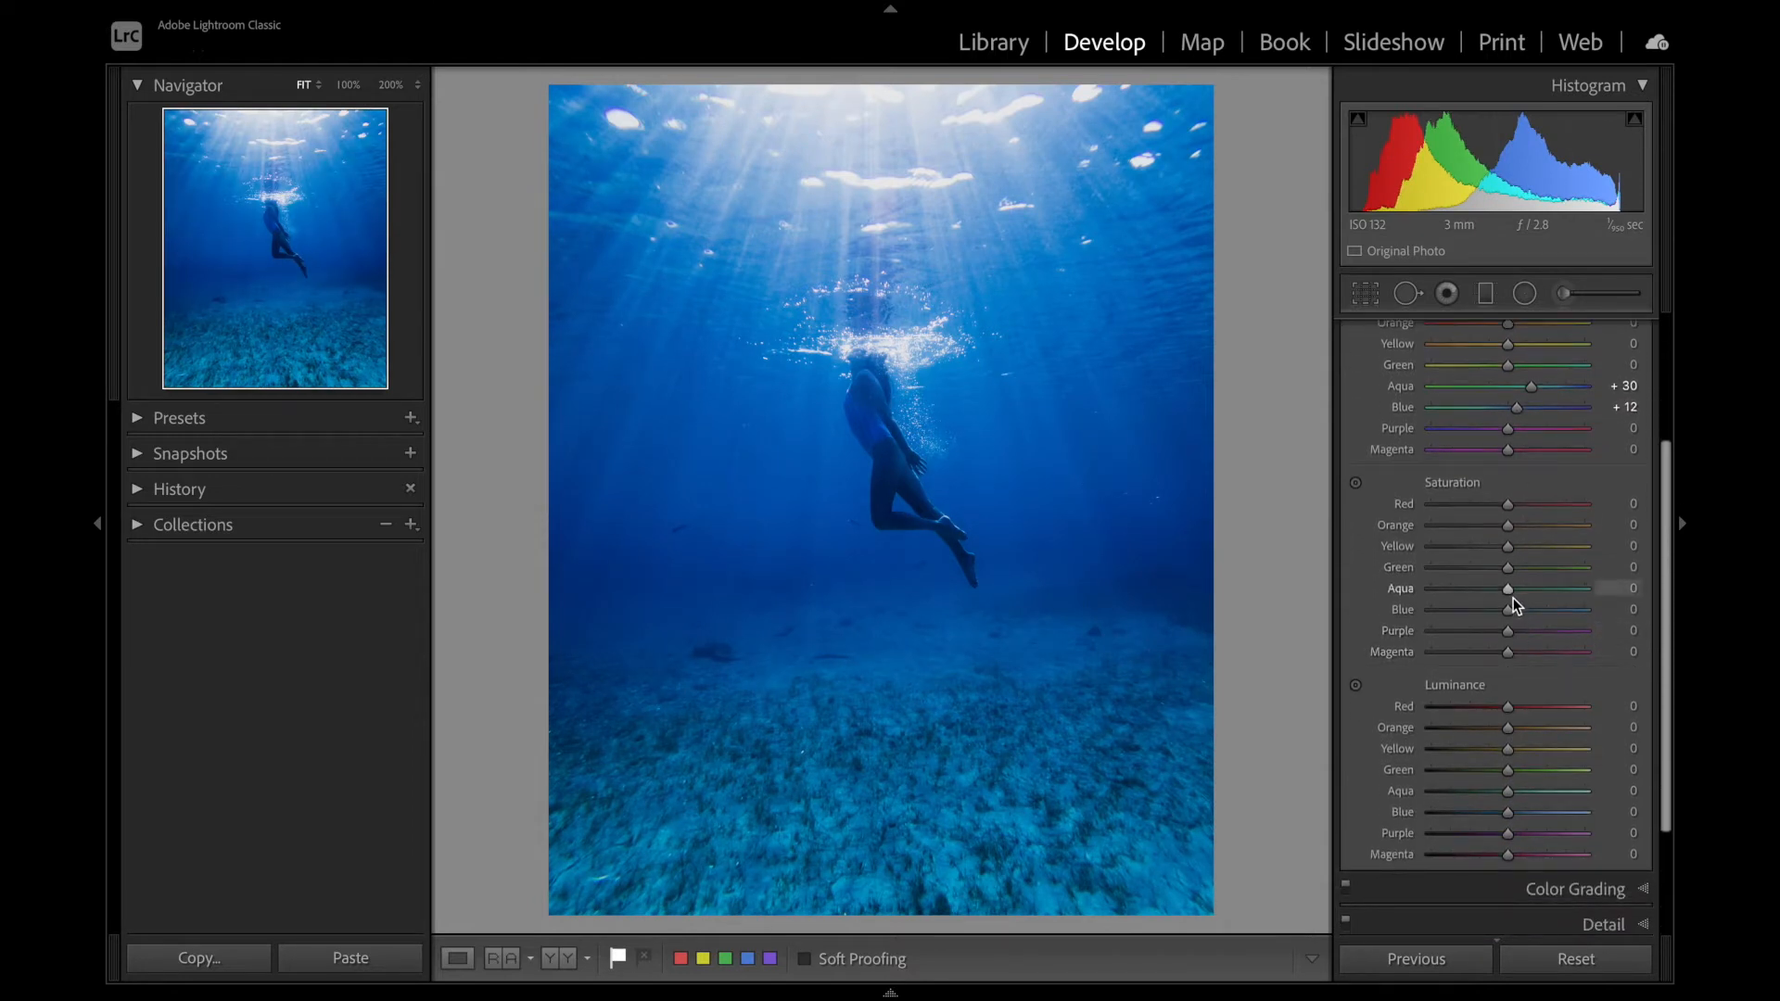
pyautogui.moveTo(1509, 591); pyautogui.dragTo(1473, 591)
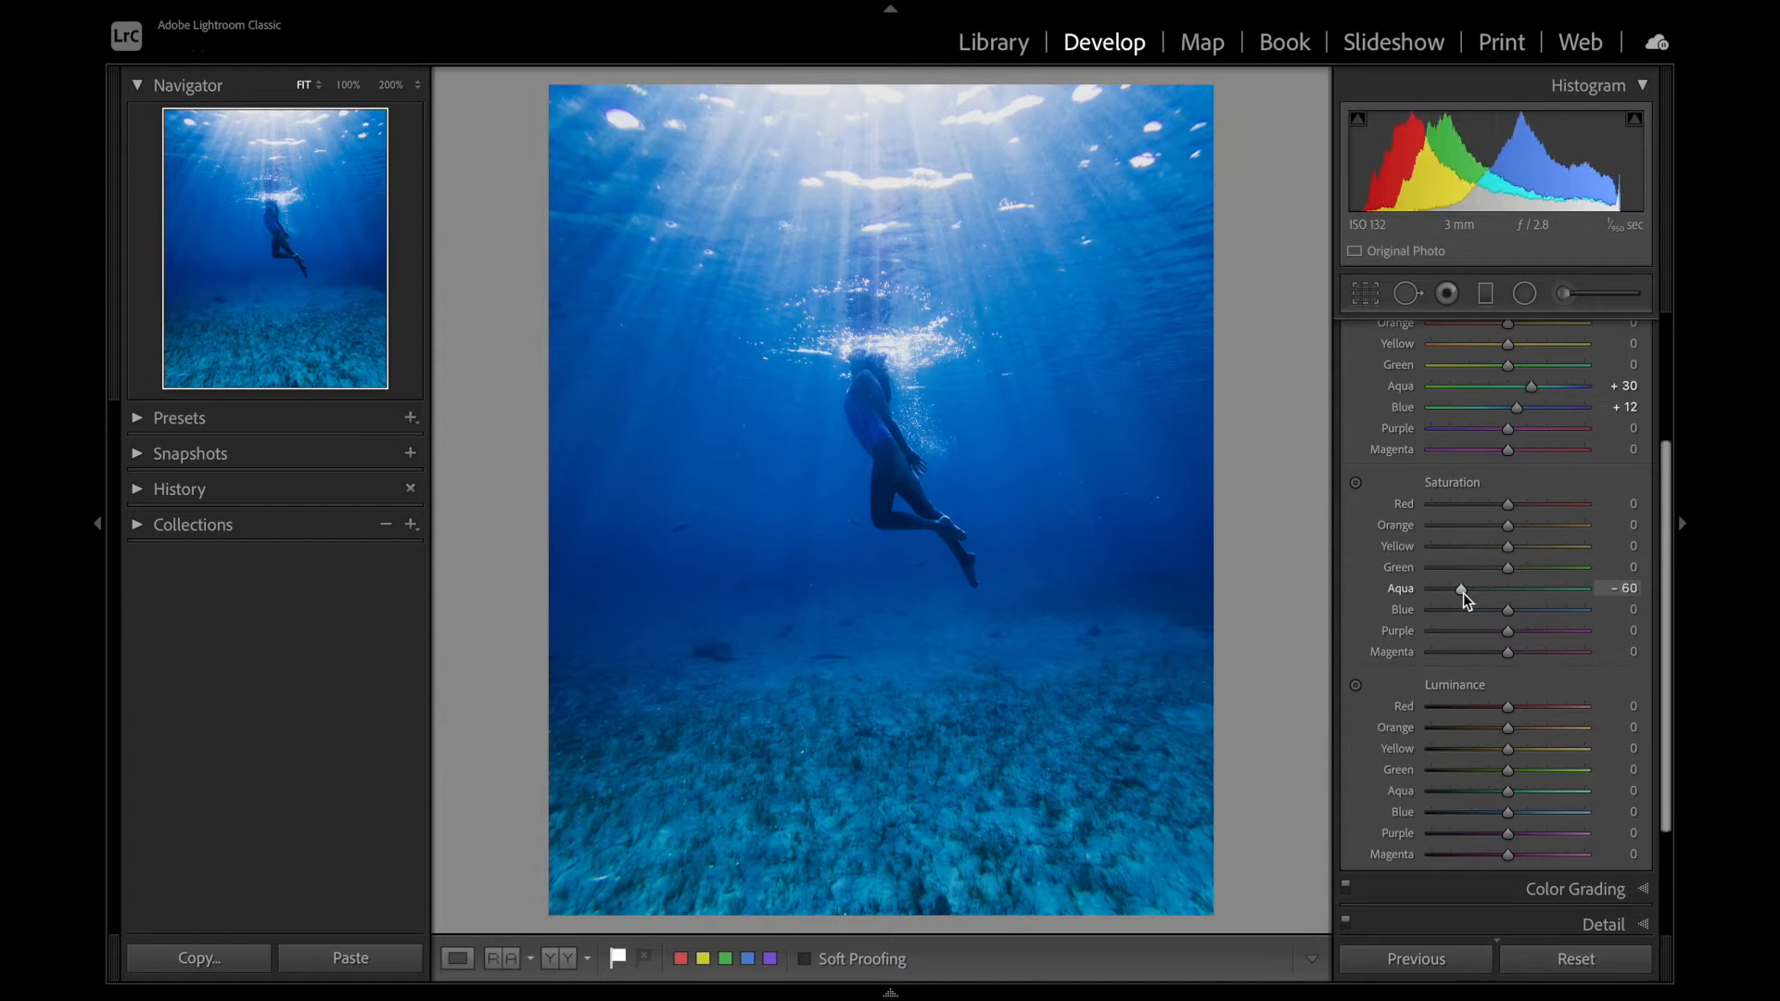
pyautogui.moveTo(1504, 610); pyautogui.dragTo(1465, 614)
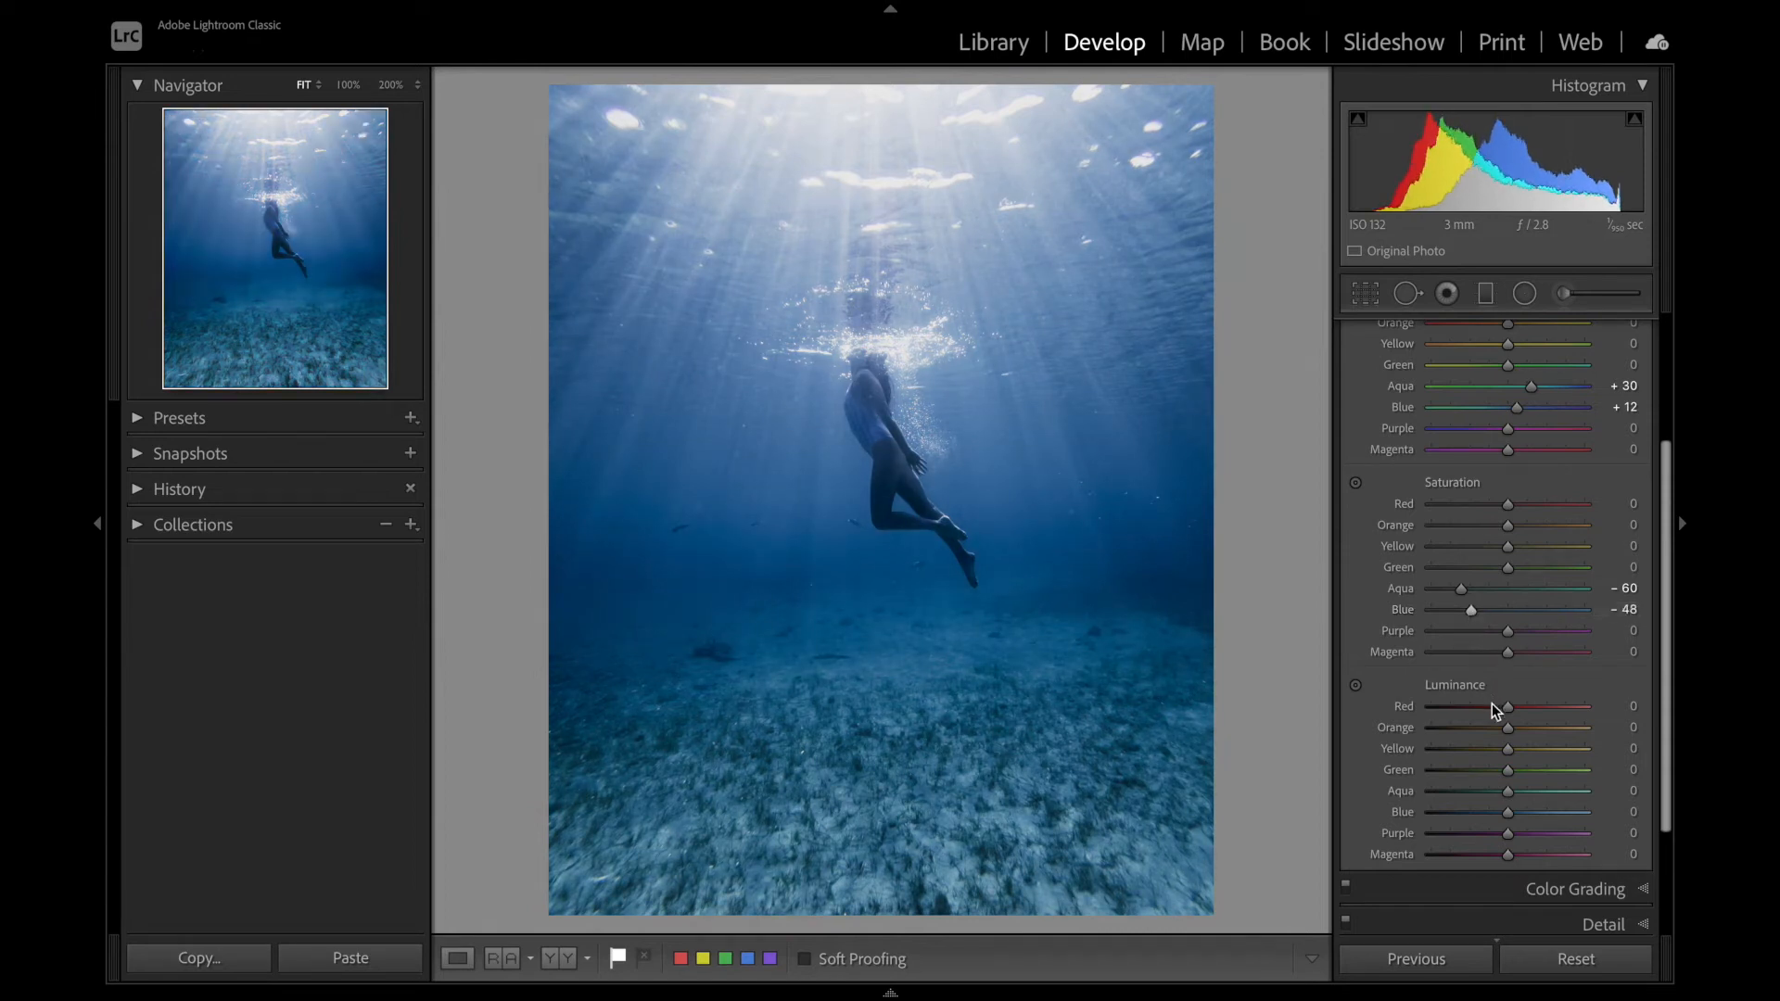
# Step: Lower the luminance of aqua and blue in the HSL adjustments to darken the water
pyautogui.scroll(-3, 1493, 711)
pyautogui.scroll(-2, 1493, 704)
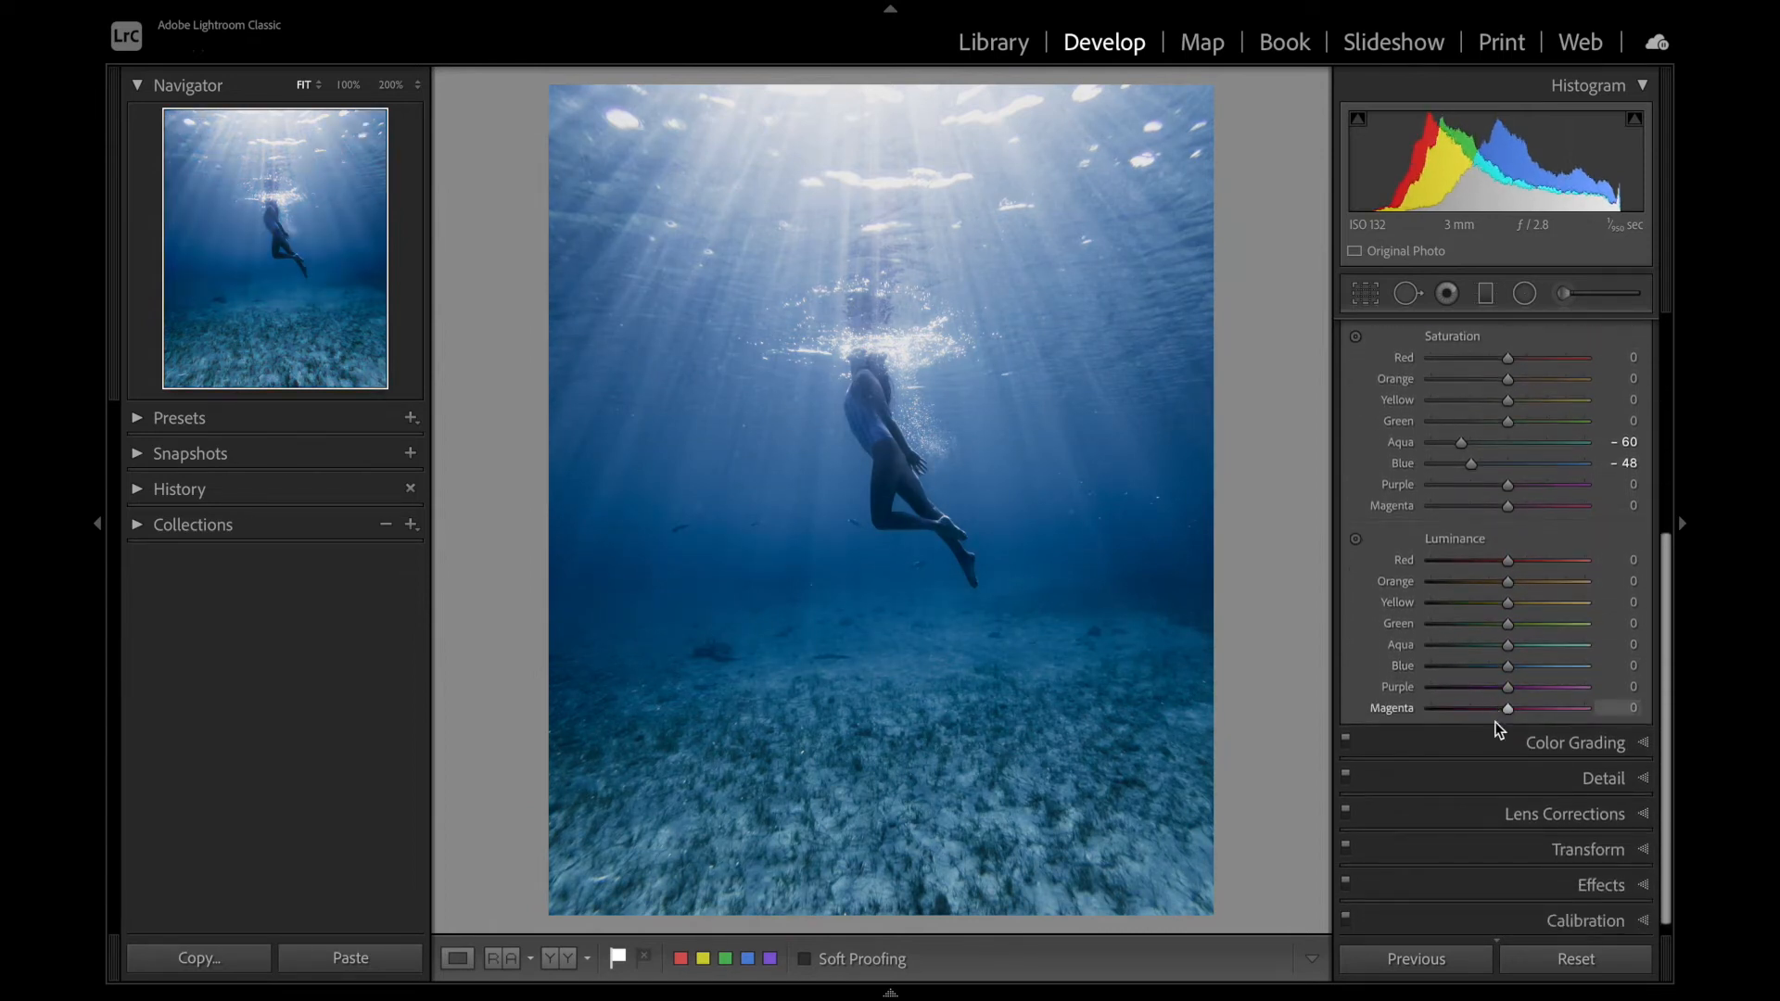
pyautogui.moveTo(1508, 645)
pyautogui.mouseDown()
pyautogui.moveTo(1537, 643)
pyautogui.moveTo(1489, 671)
pyautogui.mouseUp()
pyautogui.scroll(-1, 1488, 753)
# Step: Set the sharpening masking to 75 and the luminance noise reduction to 10
pyautogui.click(1478, 765)
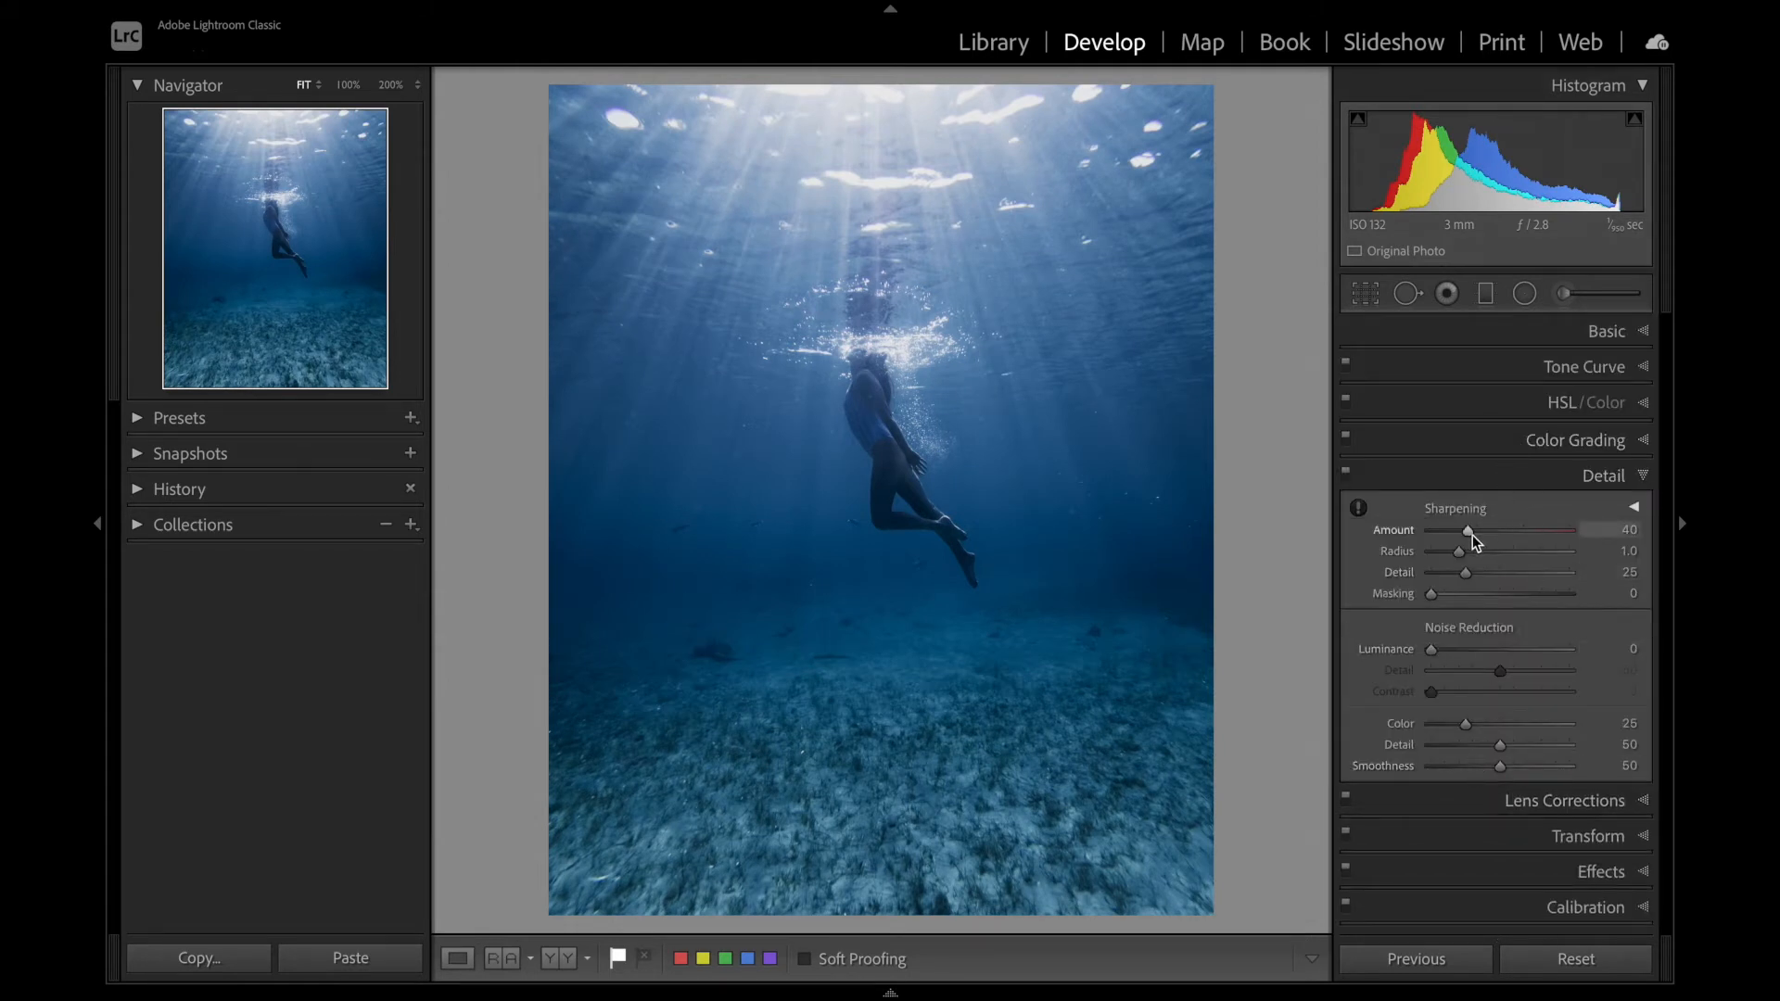
pyautogui.moveTo(1446, 597); pyautogui.dragTo(1510, 601)
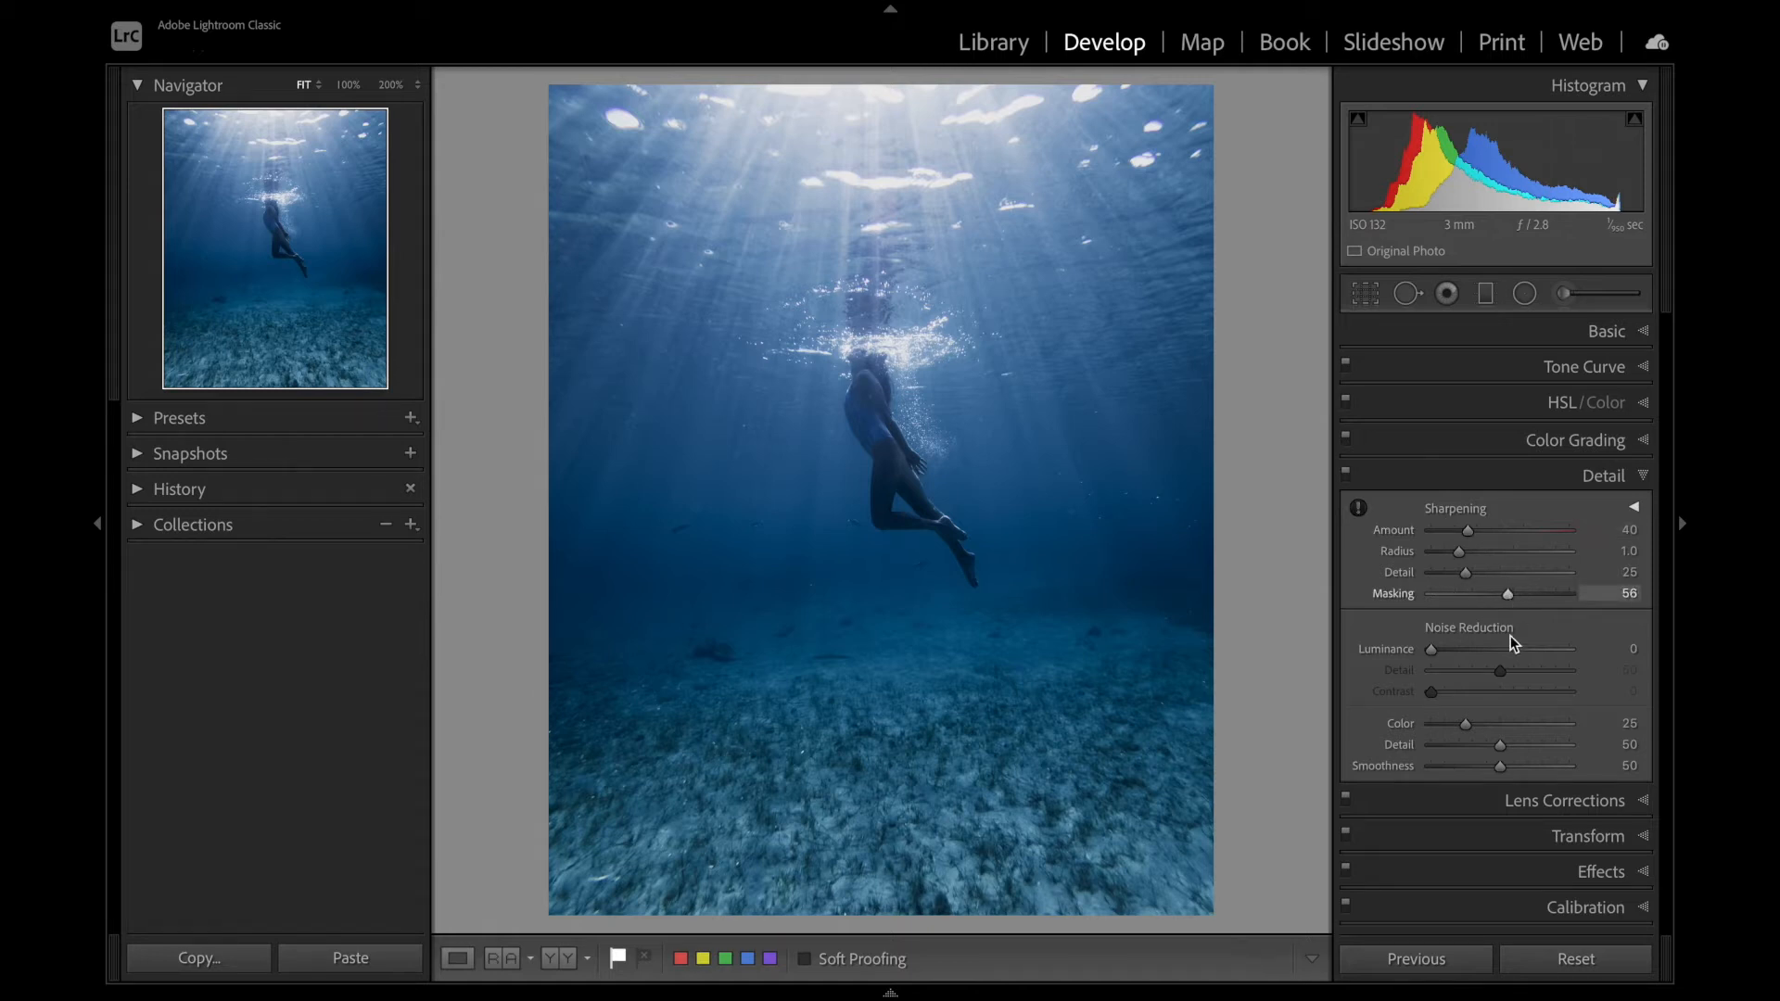
pyautogui.moveTo(1433, 648); pyautogui.dragTo(1446, 649)
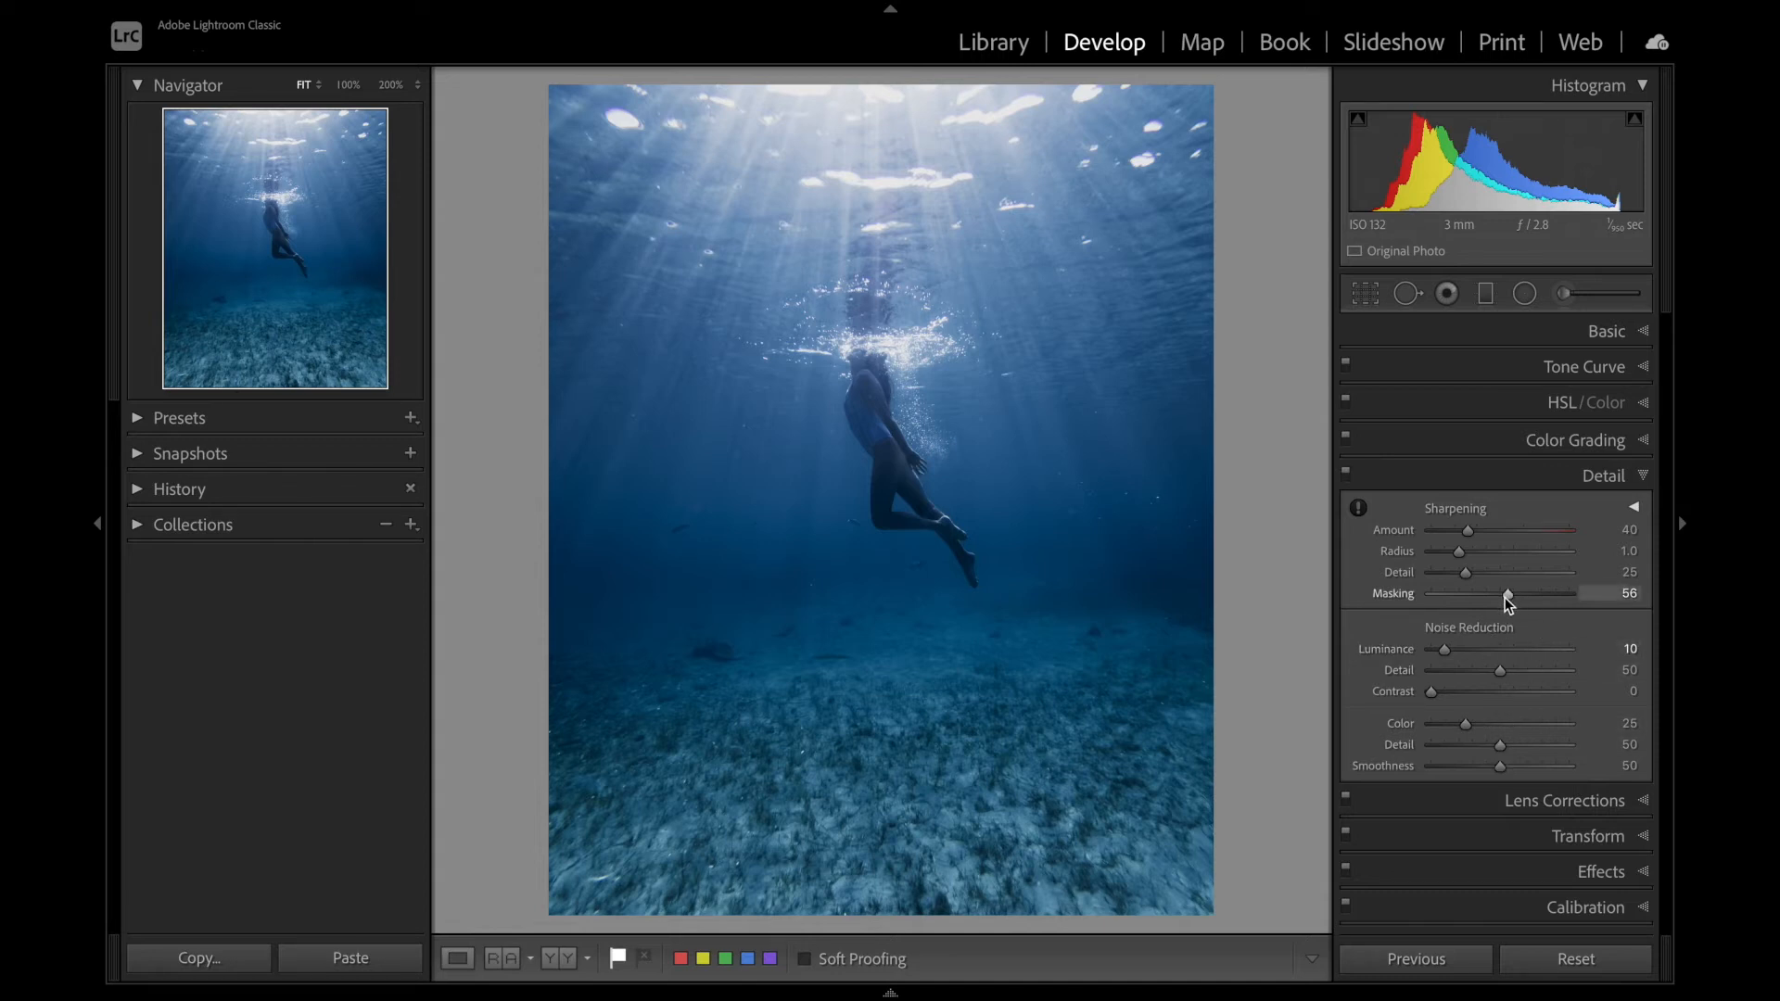
pyautogui.moveTo(1505, 597)
pyautogui.mouseDown()
pyautogui.moveTo(1542, 597)
pyautogui.moveTo(1477, 608)
pyautogui.moveTo(1557, 605)
pyautogui.moveTo(1532, 609)
pyautogui.mouseUp()
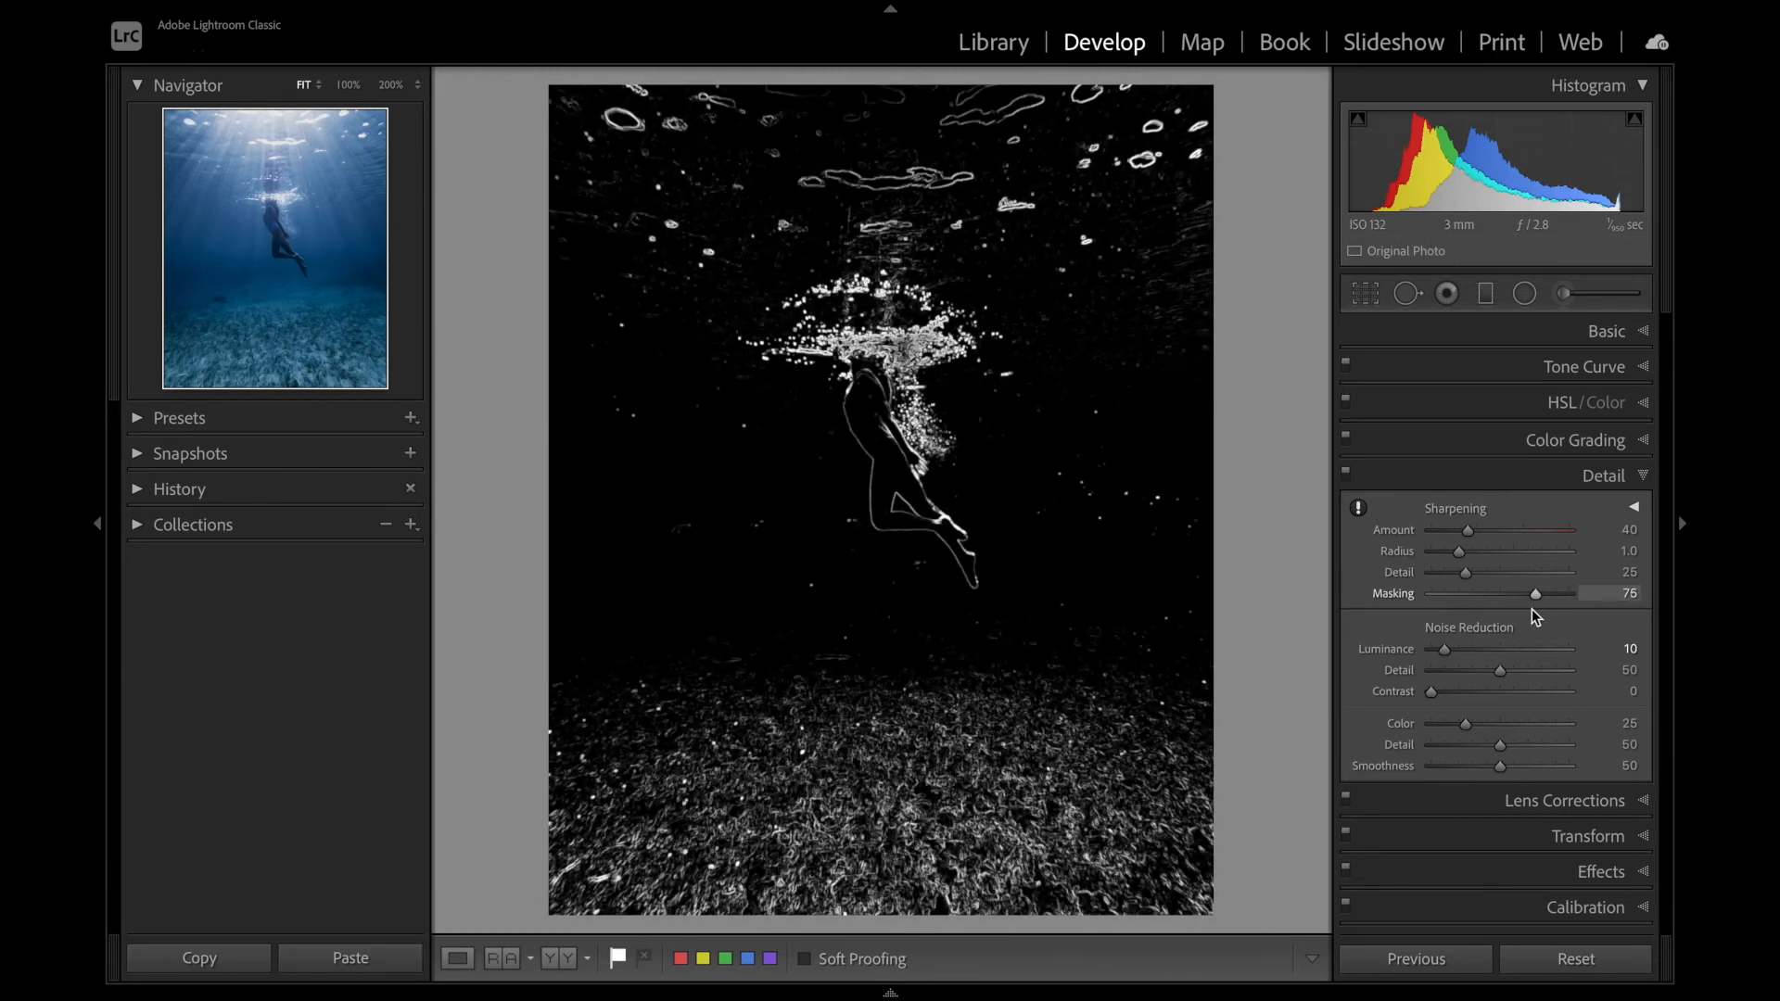
pyautogui.moveTo(1531, 609); pyautogui.dragTo(1531, 609)
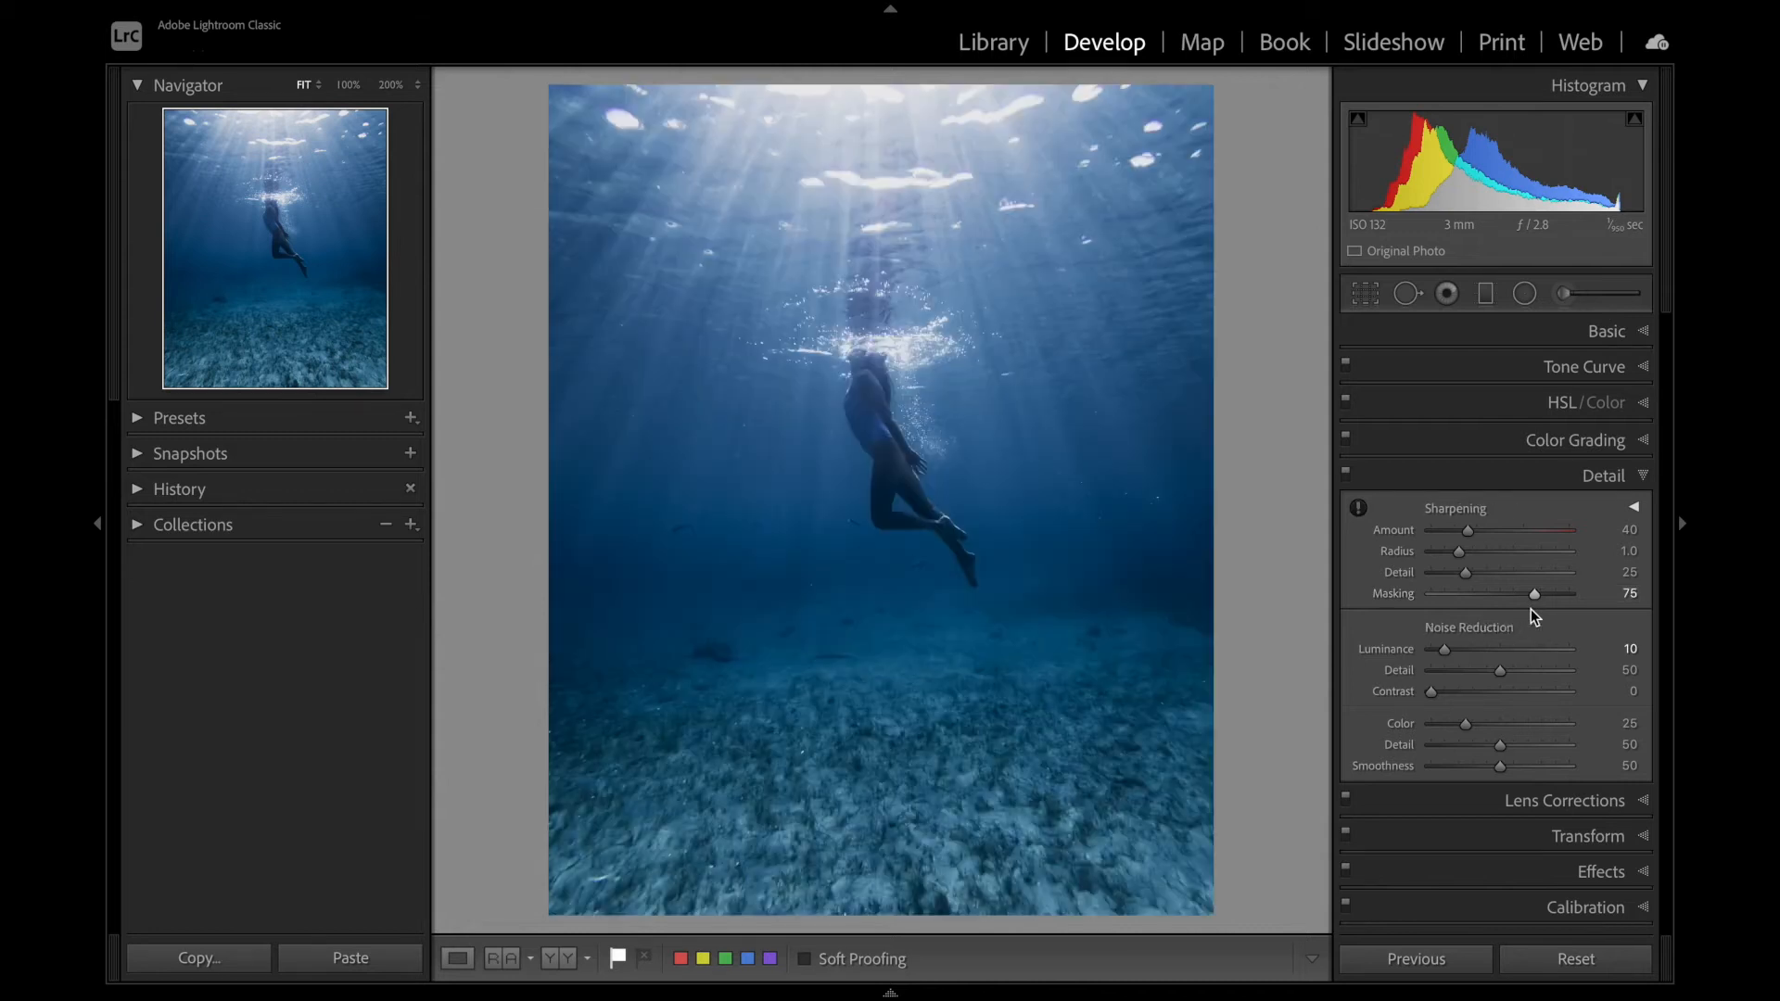
pyautogui.click(1500, 475)
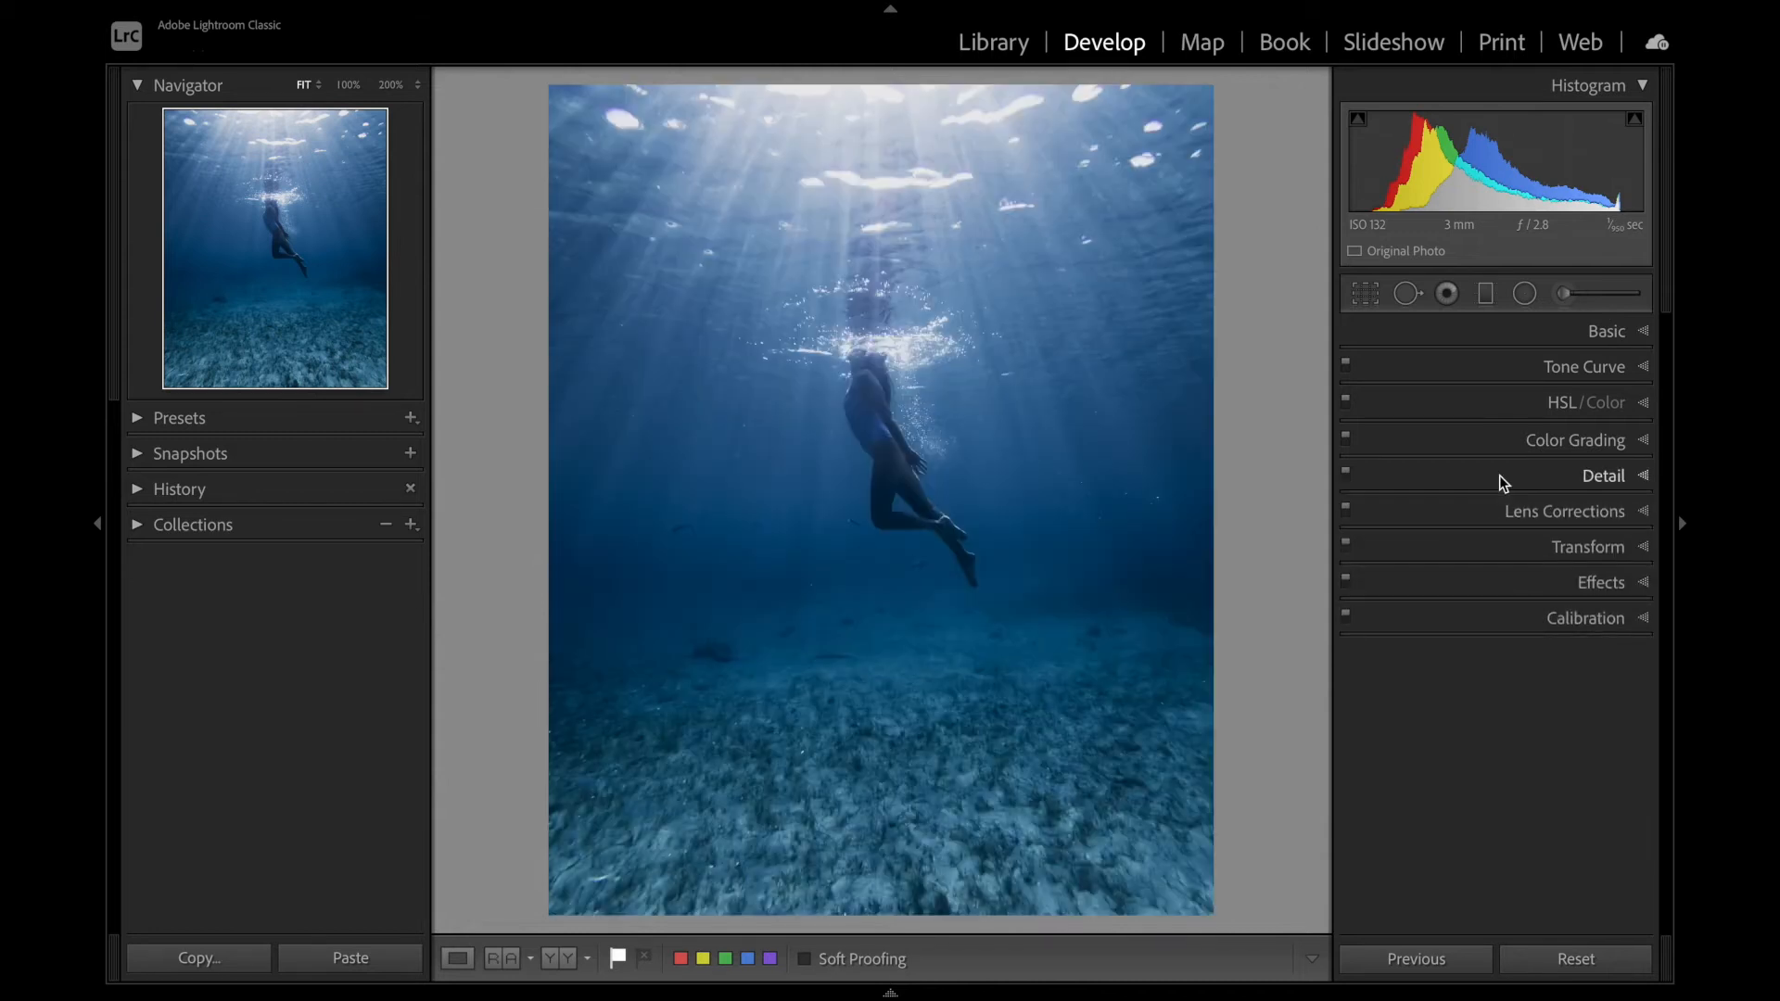
# Step: Set the calibration shadows tint to -23, red primary saturation to -20 and green primary saturation to -30
pyautogui.click(1495, 610)
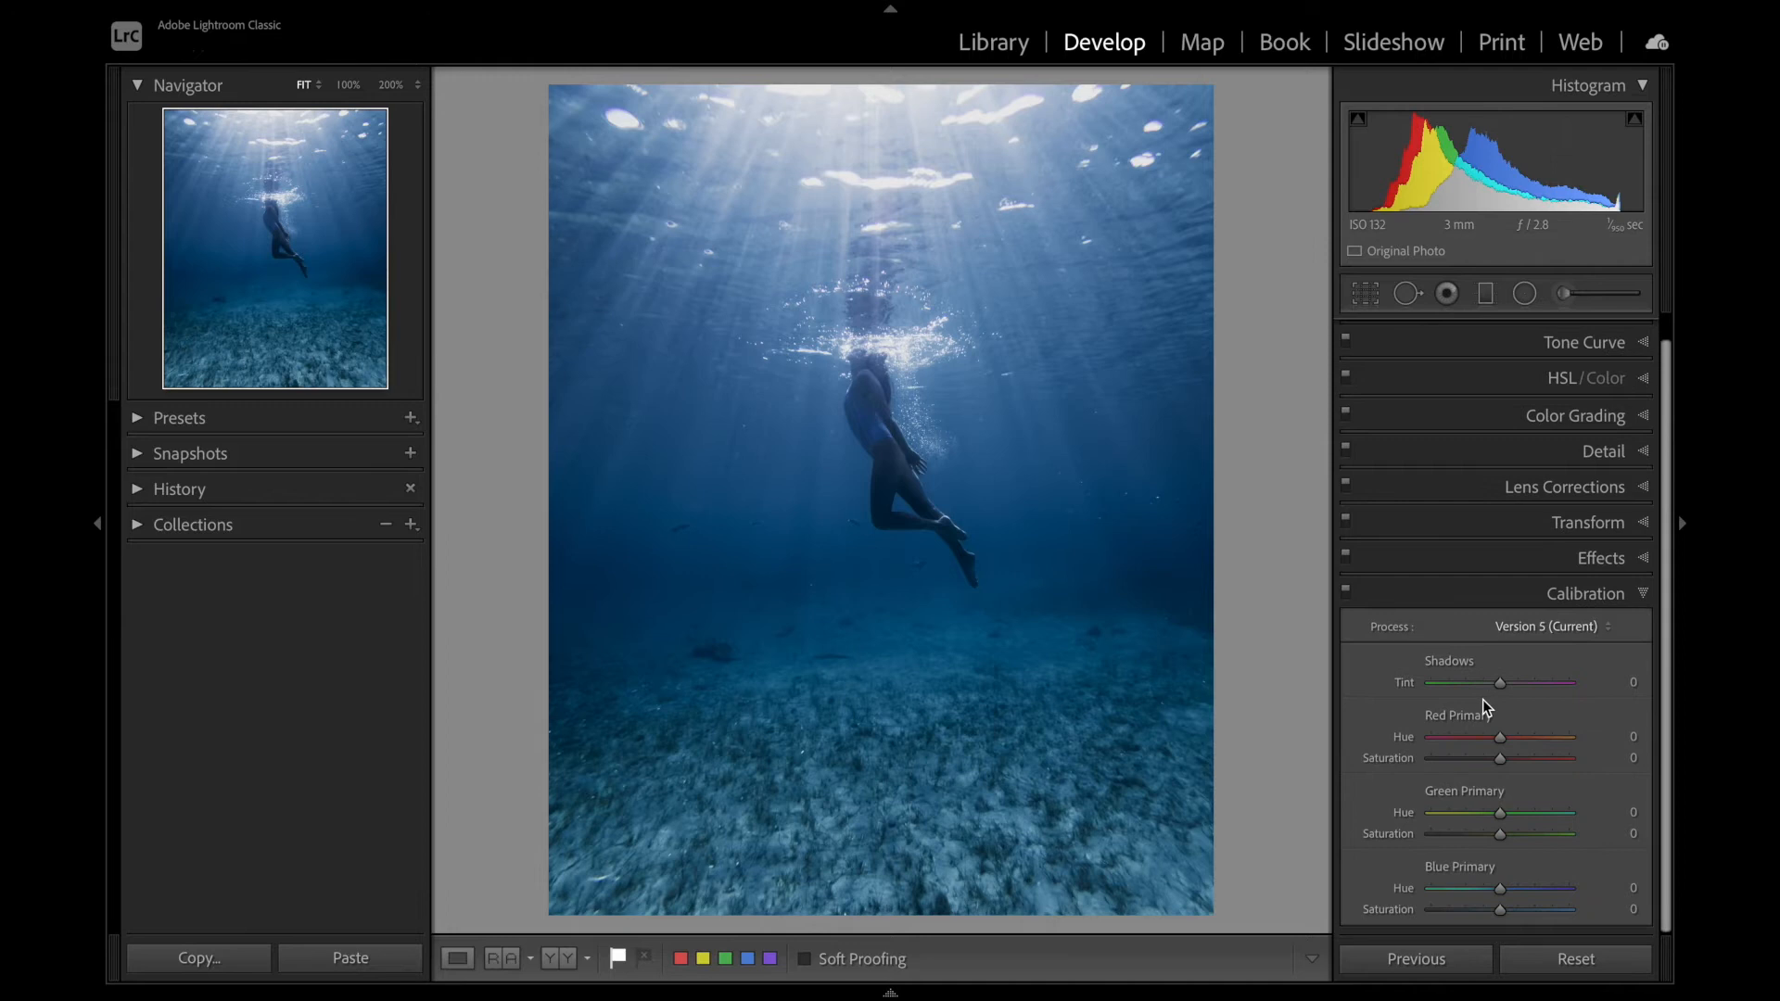
pyautogui.moveTo(1499, 683); pyautogui.dragTo(1476, 682)
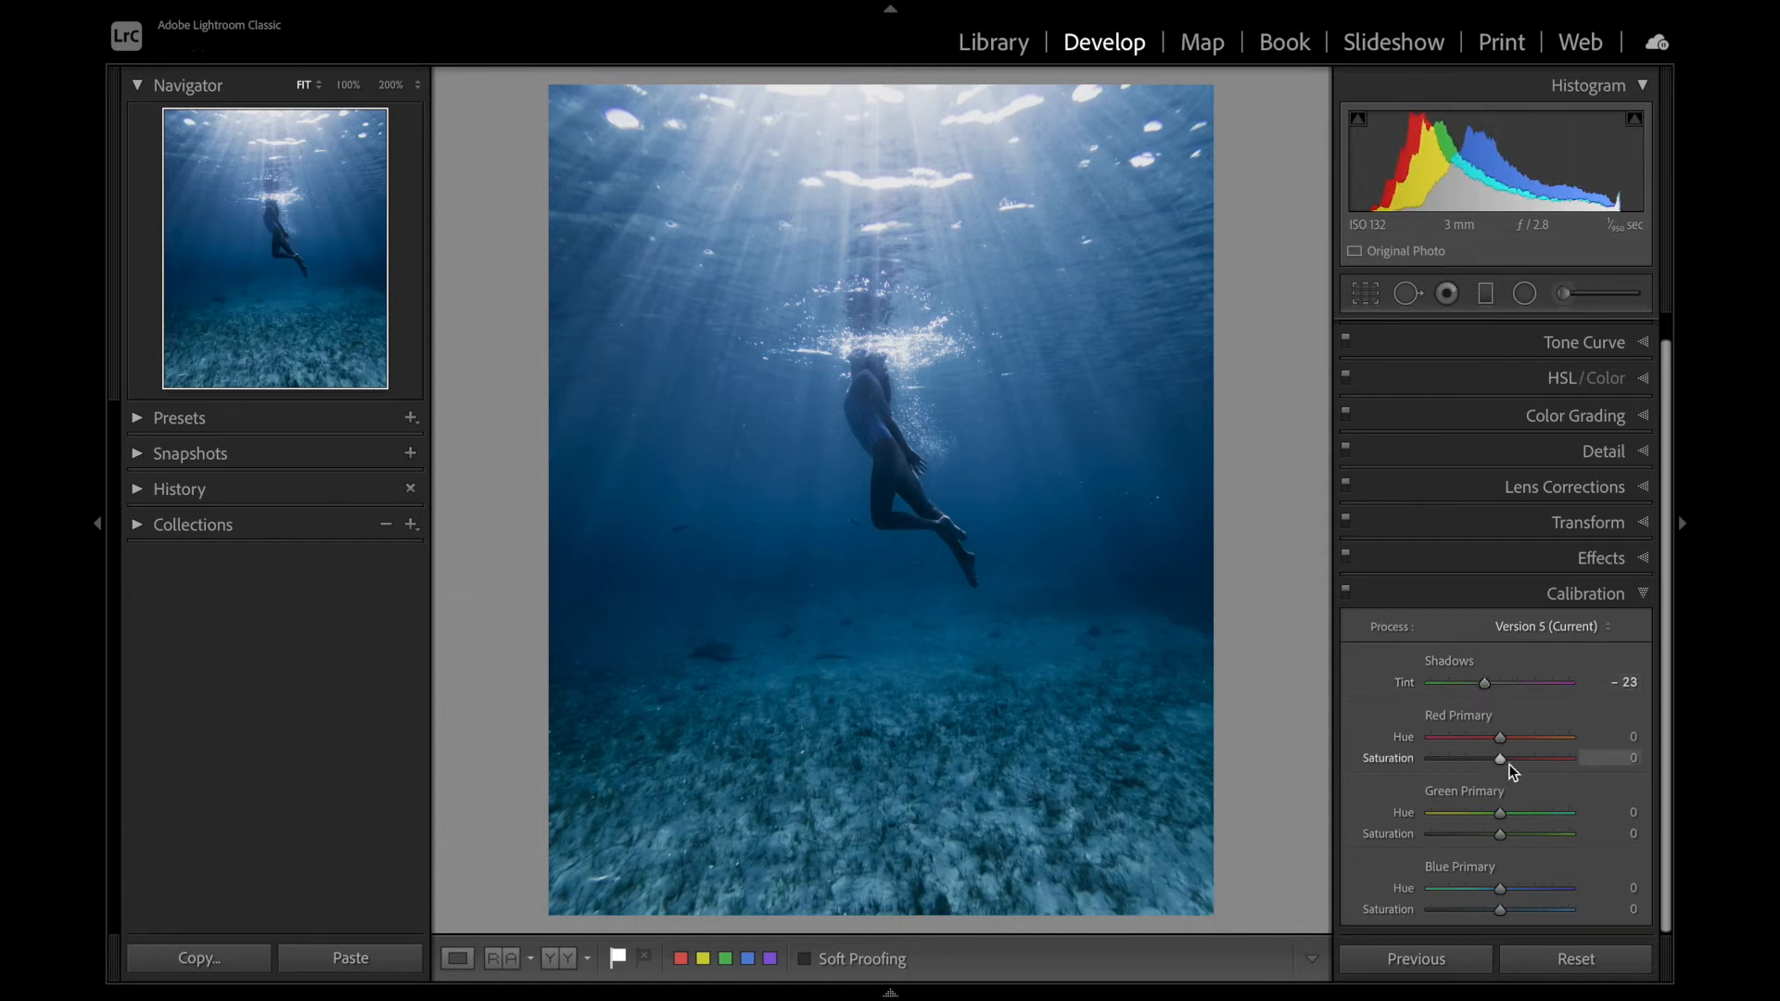
pyautogui.click(1606, 757)
pyautogui.write('- 20')
pyautogui.press('Tab')
pyautogui.write('- ')
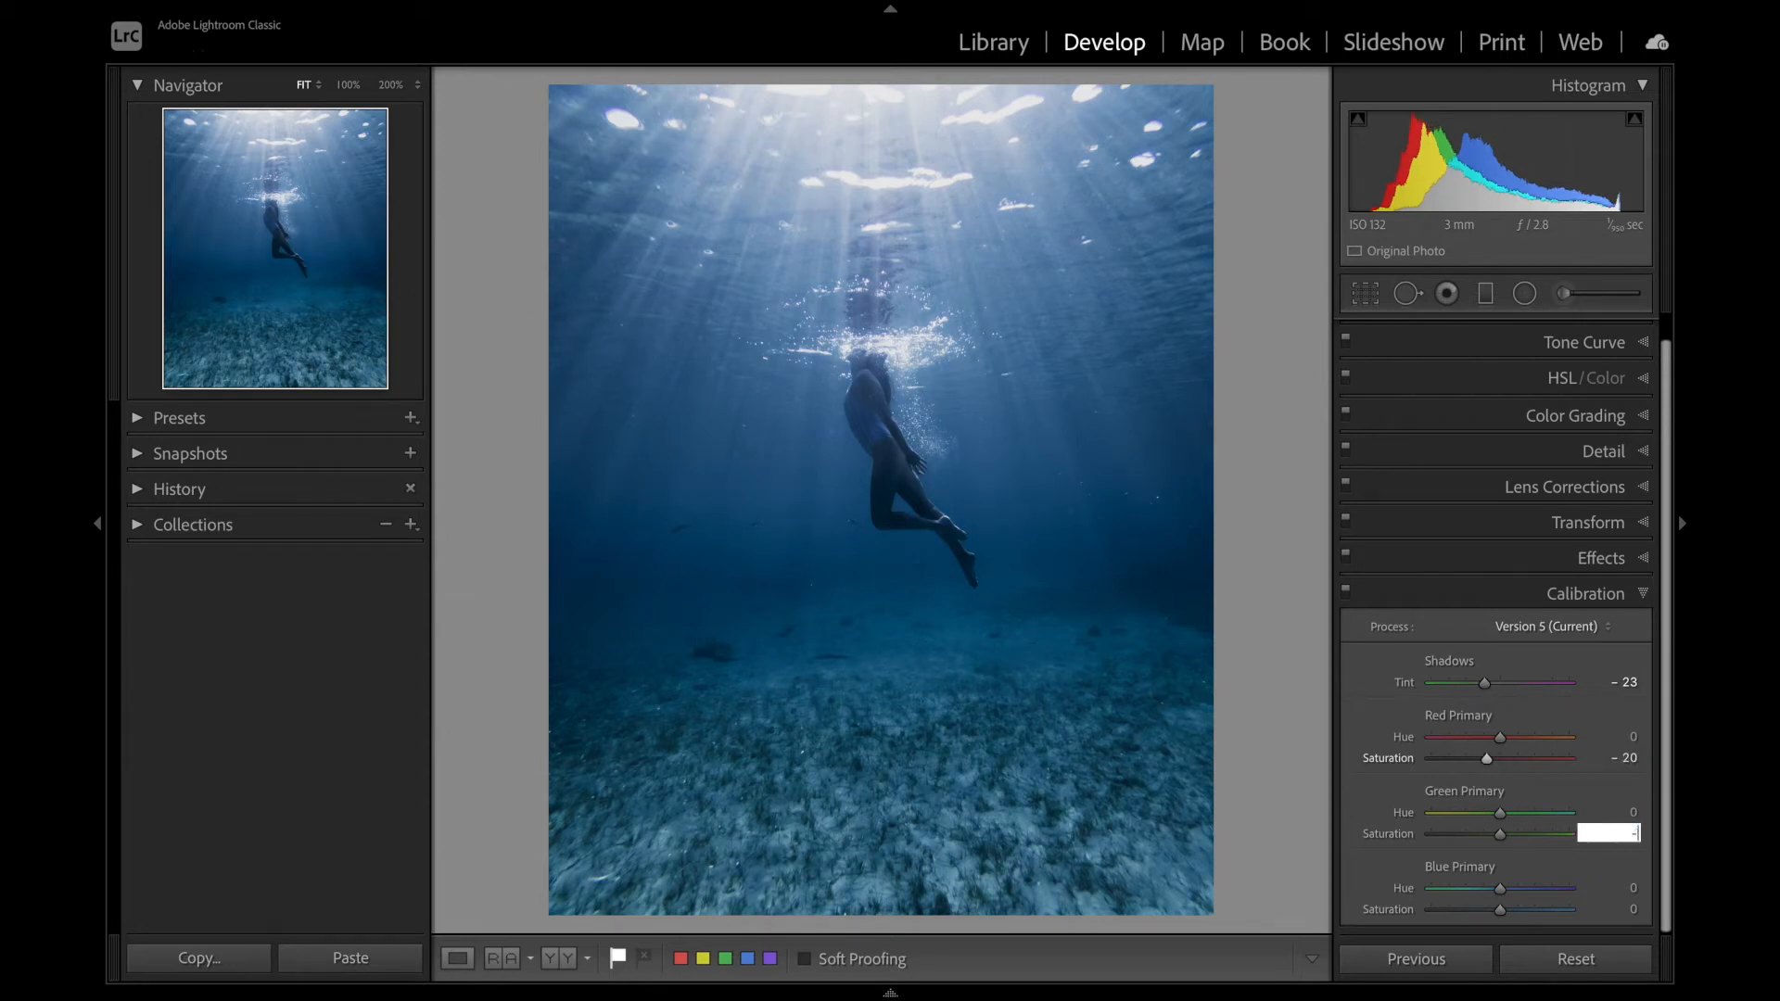
pyautogui.write('30')
pyautogui.press('Tab')
# Step: Set the blue primary saturation to -10 and lower the red primary hue in the calibration
pyautogui.press('Tab')
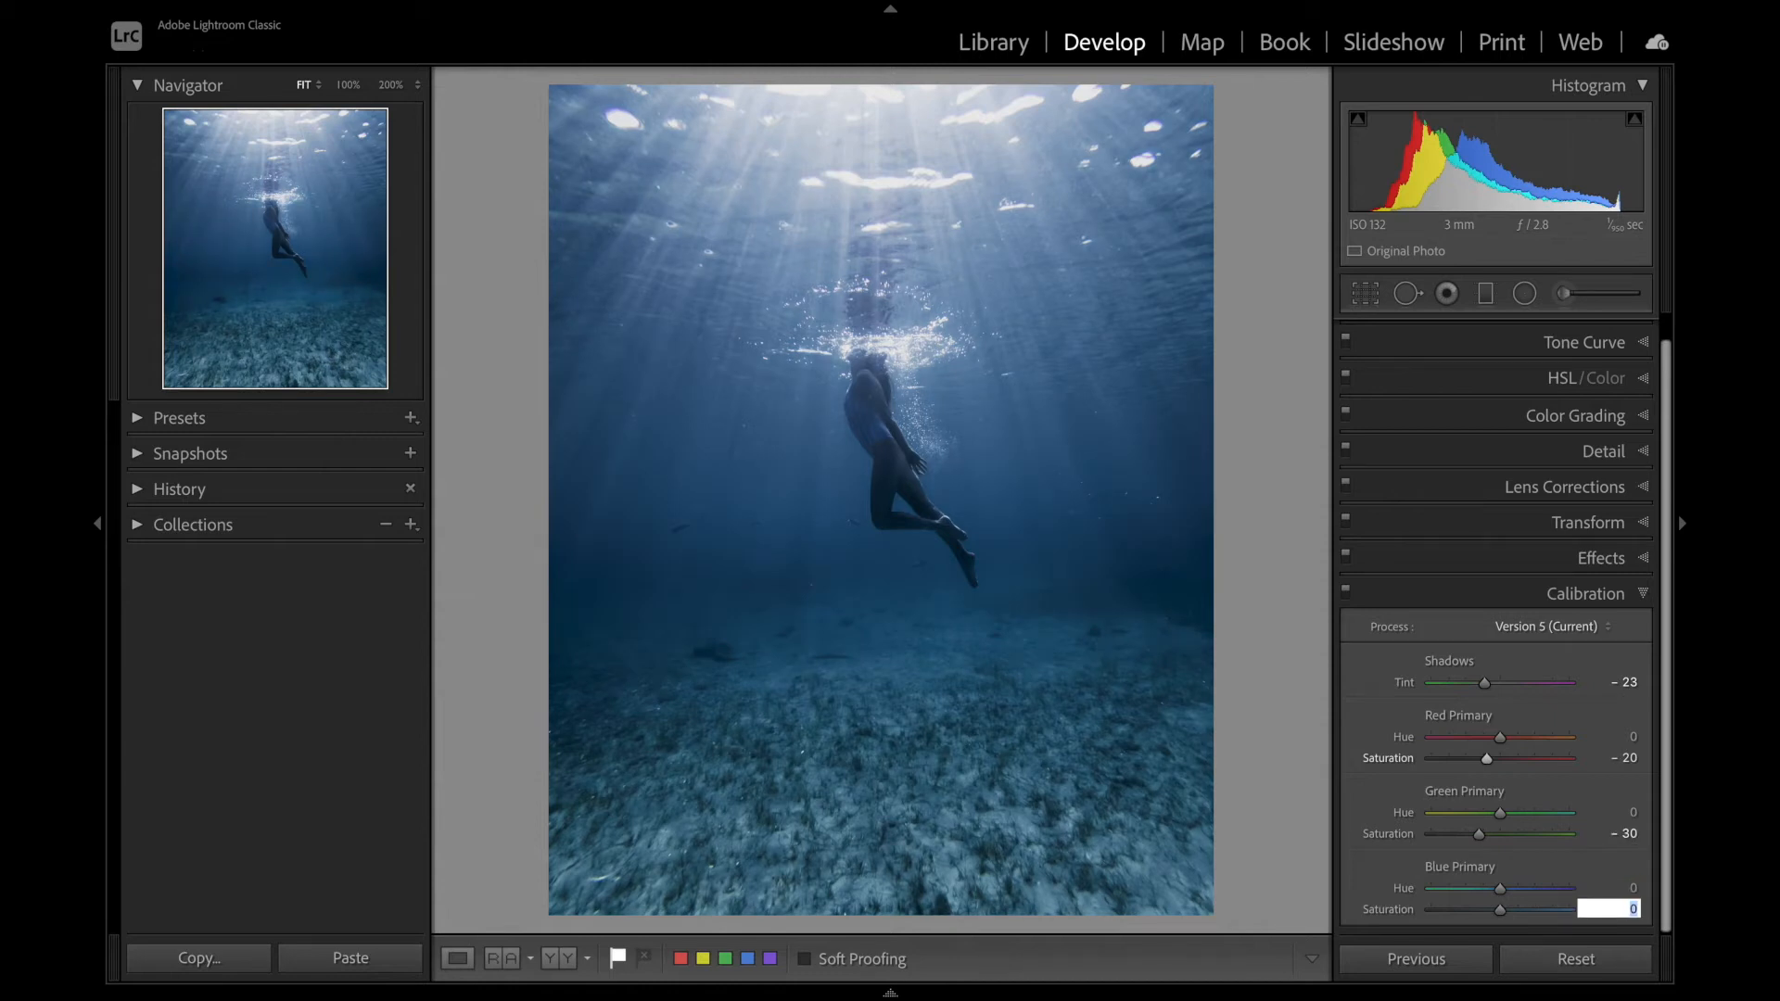
pyautogui.write('- 10')
pyautogui.press('Tab')
pyautogui.press('Tab')
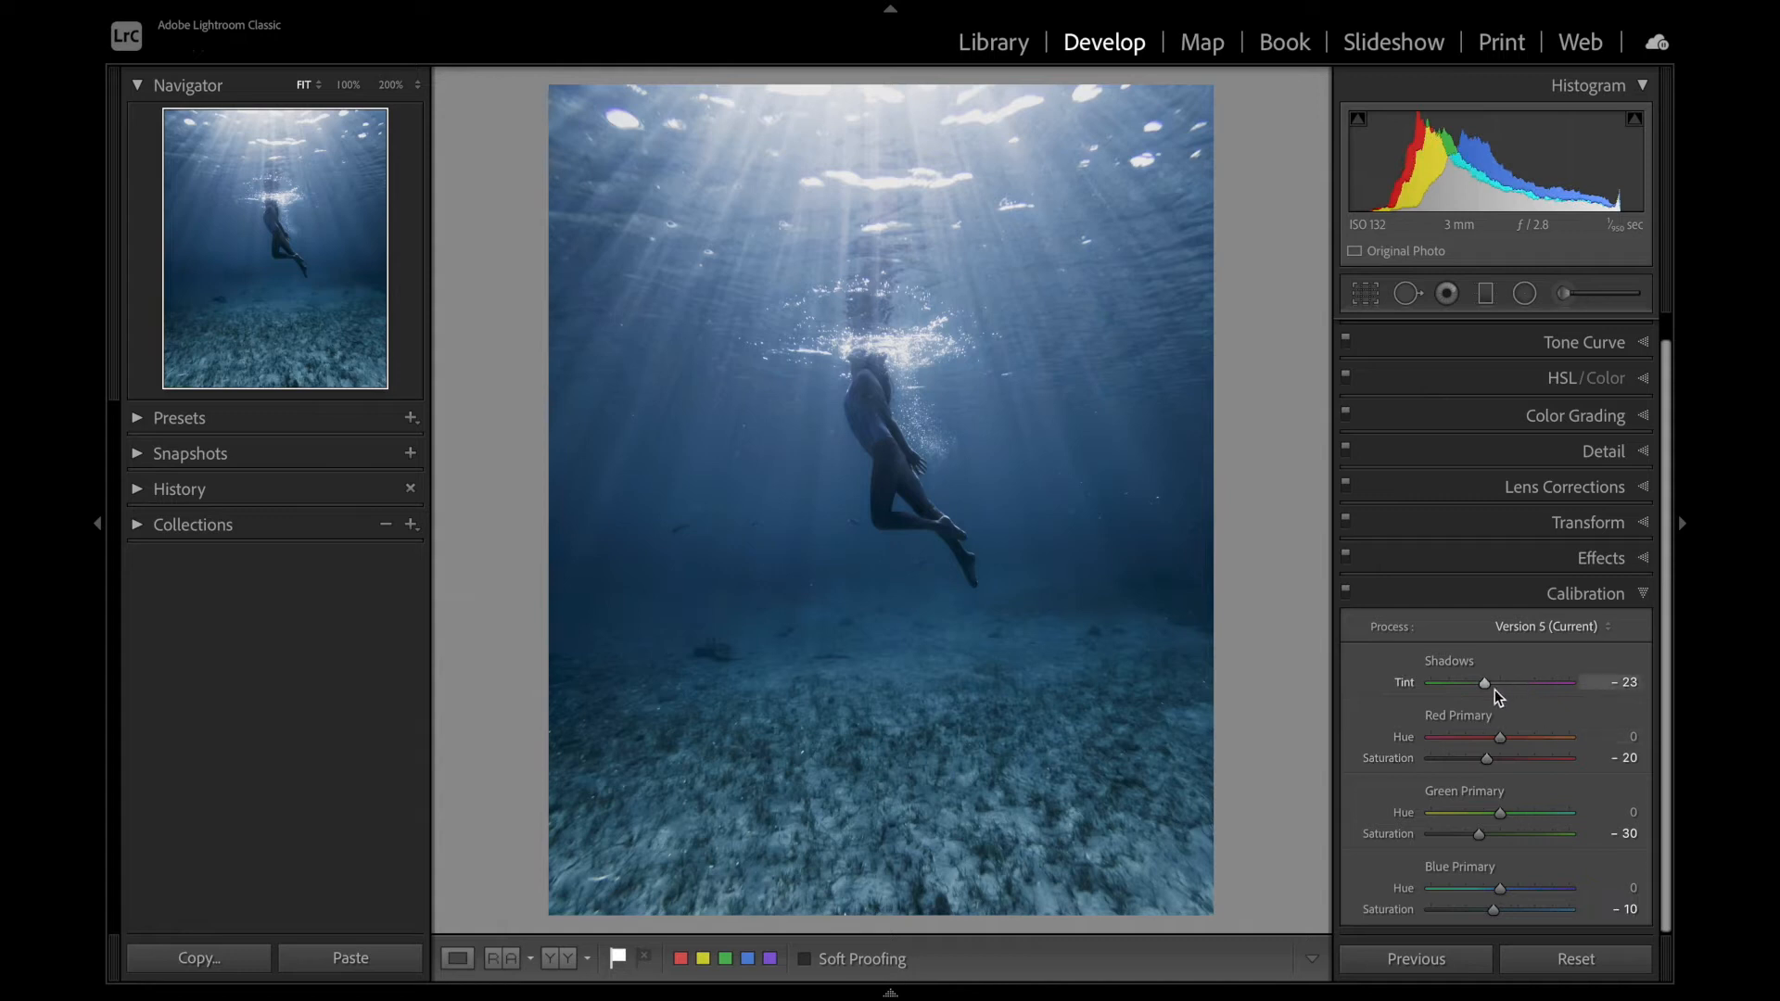
pyautogui.moveTo(1500, 736); pyautogui.dragTo(1483, 736)
pyautogui.click(1481, 594)
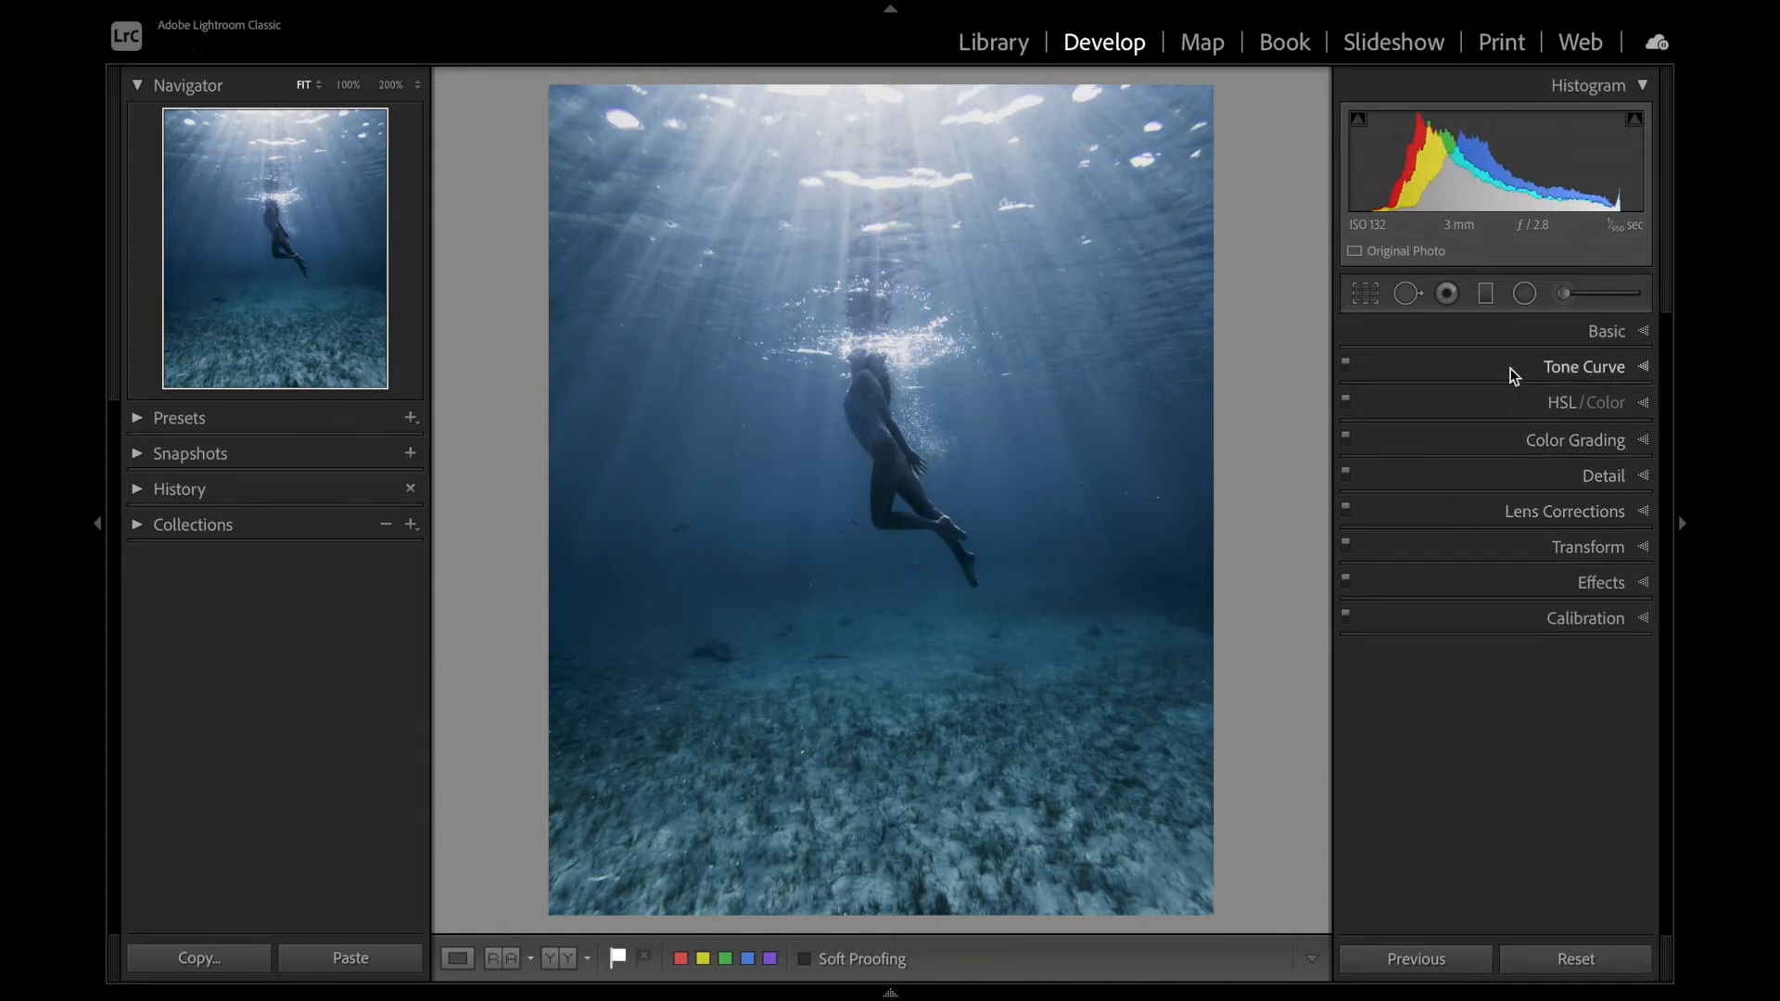
# Step: Set contrast to +73, highlights to +27, texture to +30 and clarity to +60 in the basic adjustments
pyautogui.click(1500, 331)
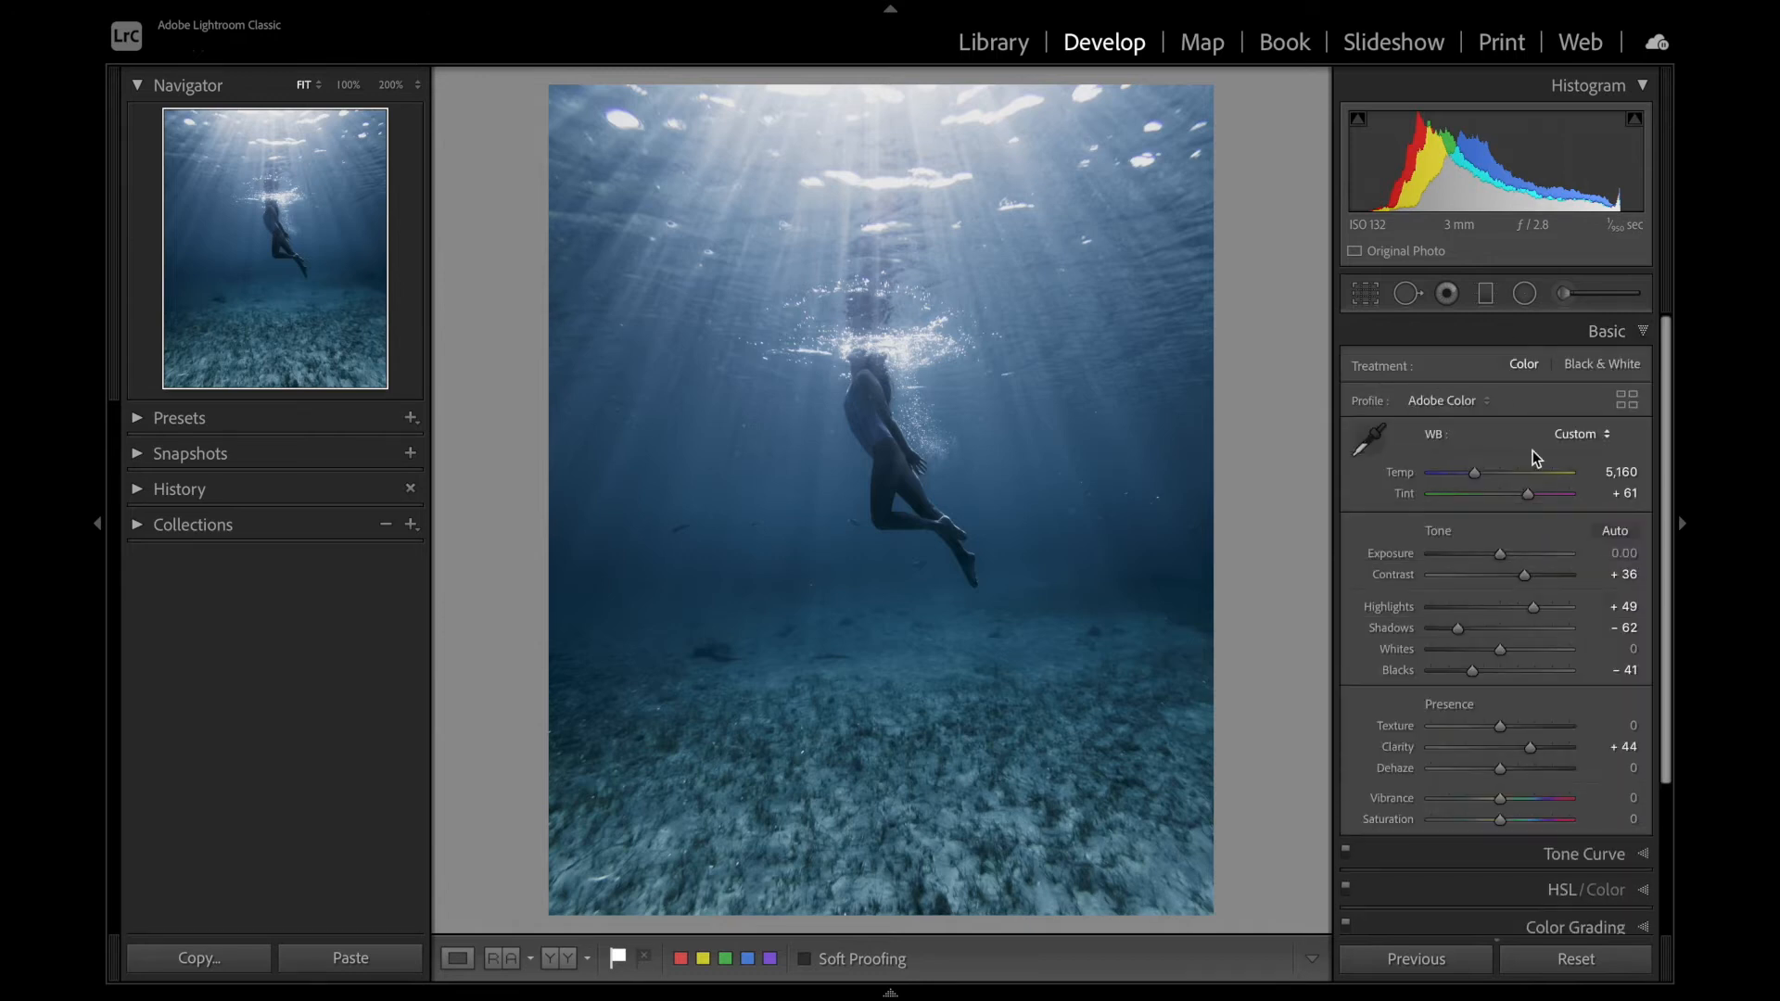
pyautogui.moveTo(1530, 579); pyautogui.dragTo(1555, 577)
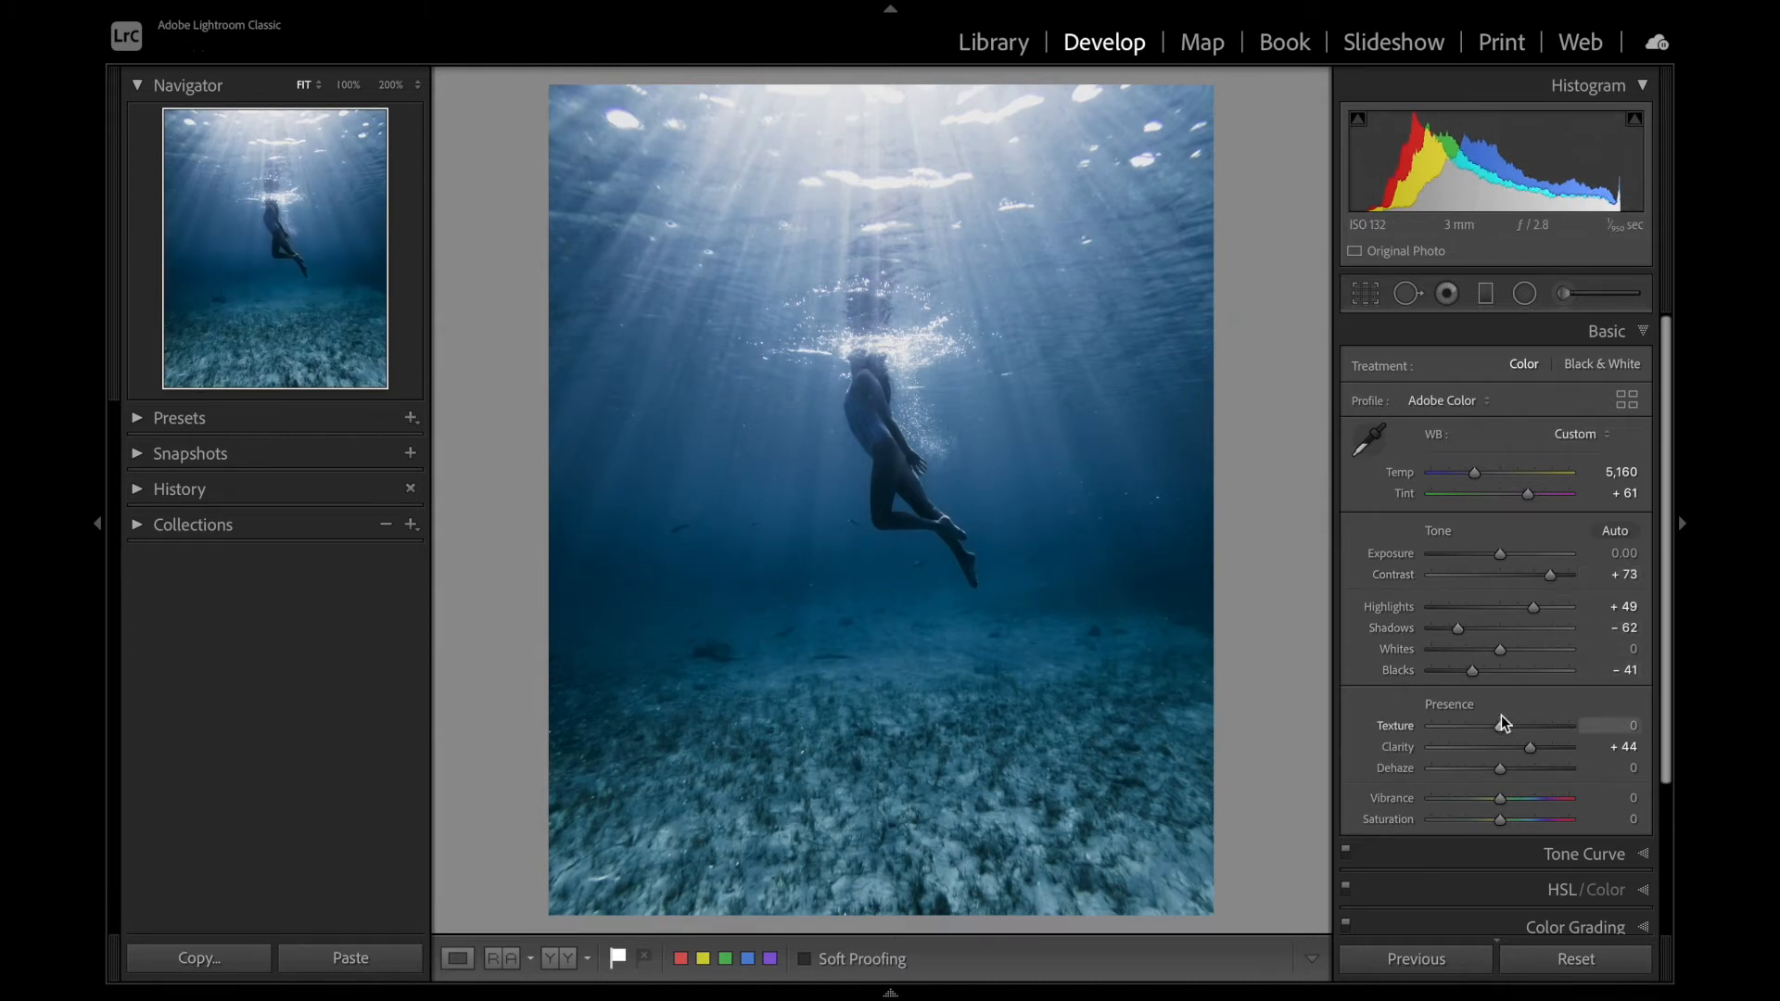
pyautogui.moveTo(1502, 727); pyautogui.dragTo(1548, 749)
pyautogui.moveTo(1534, 609); pyautogui.dragTo(1519, 608)
pyautogui.moveTo(1513, 608); pyautogui.dragTo(1523, 608)
pyautogui.scroll(-1, 1531, 715)
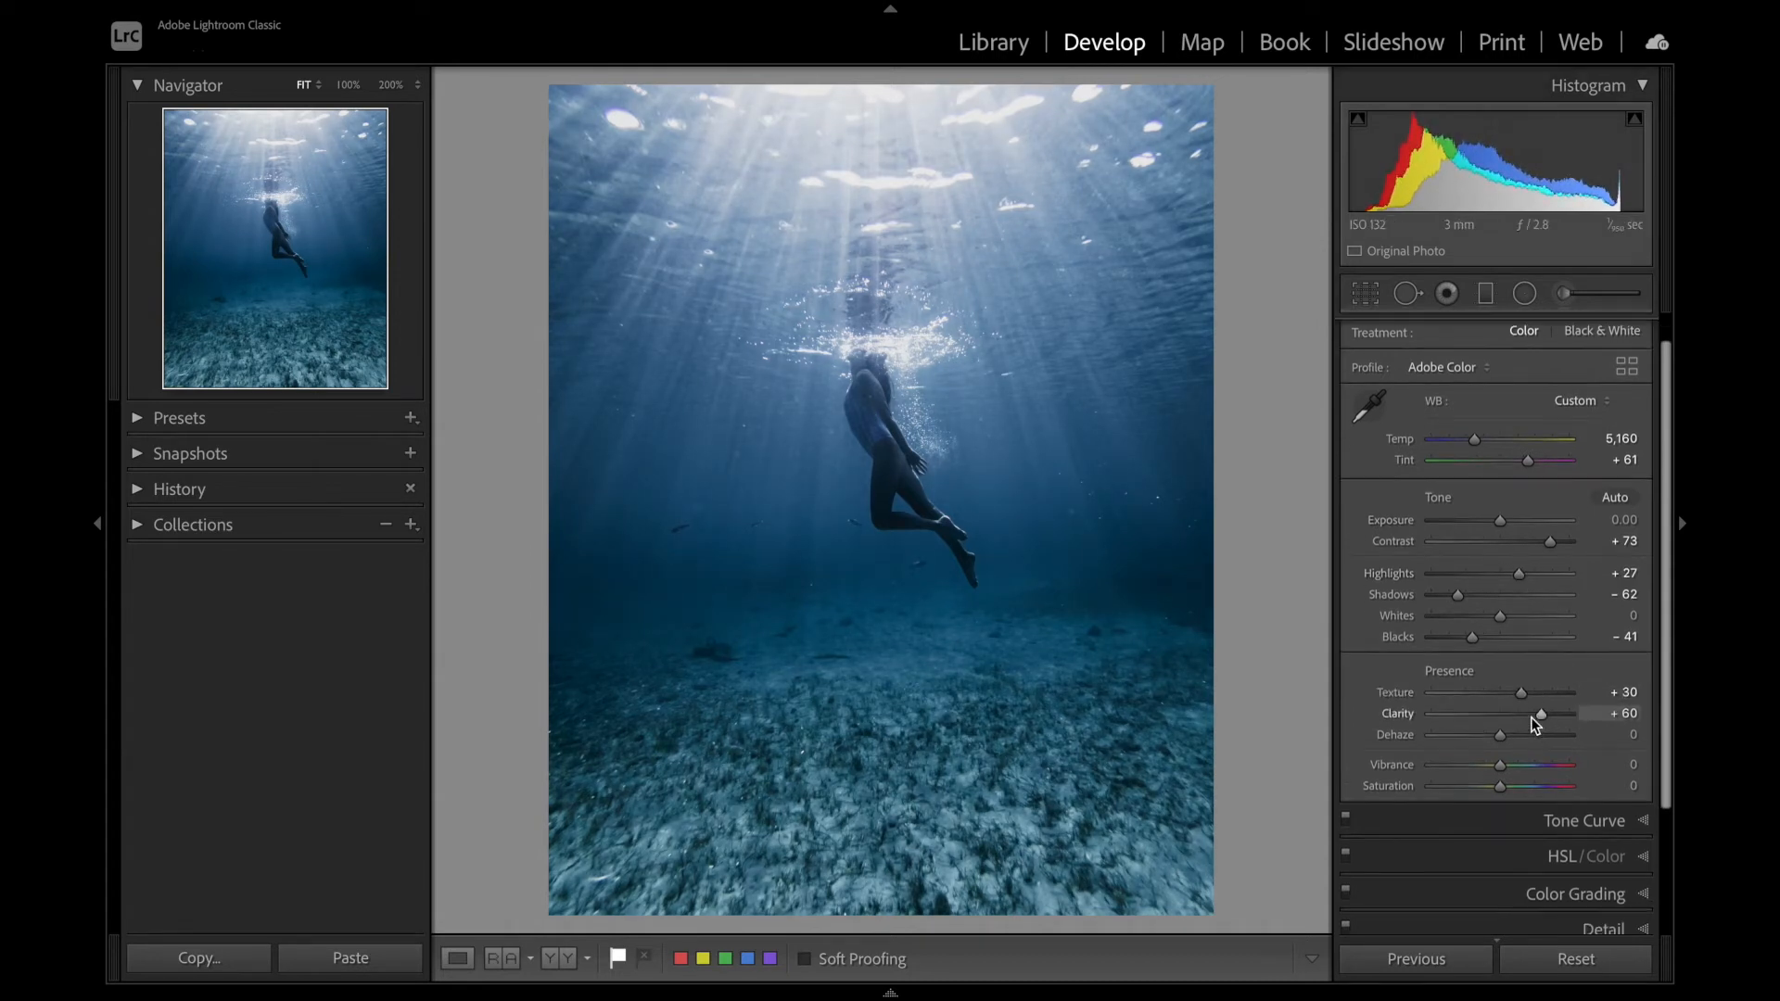
# Step: Lower the blue saturation slightly further in the HSL adjustments
pyautogui.scroll(-2, 1532, 715)
pyautogui.click(1516, 806)
pyautogui.scroll(-2, 1538, 660)
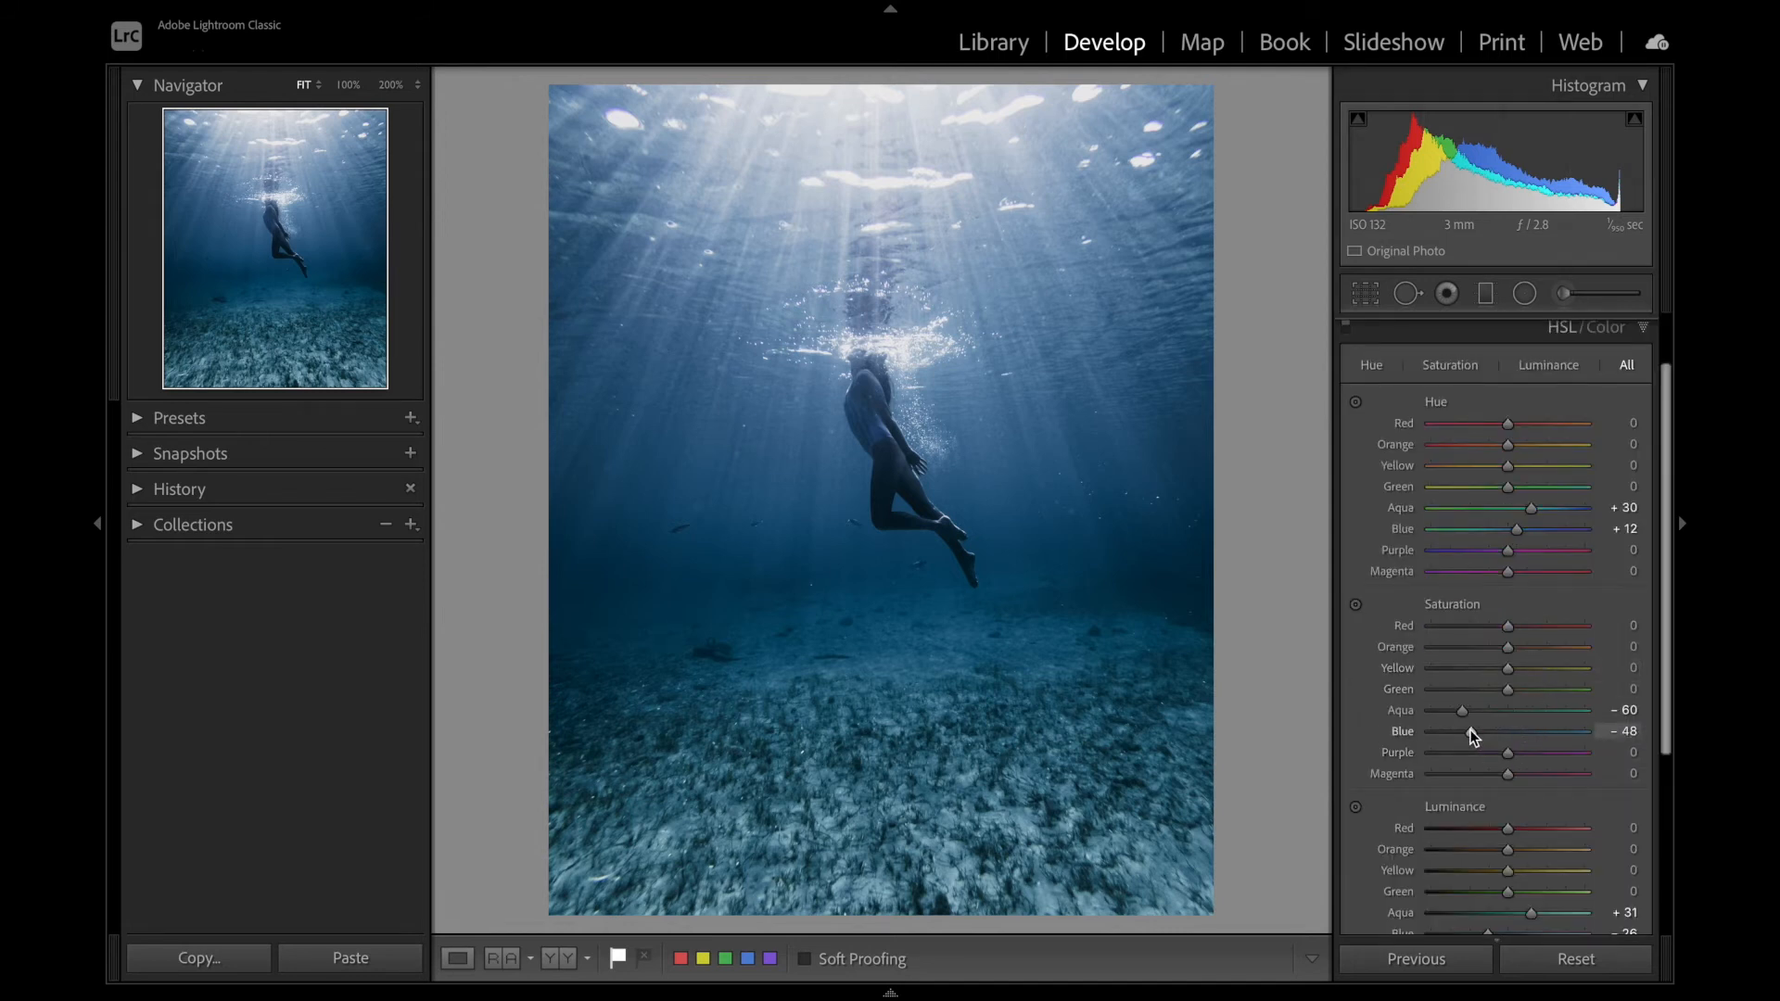
pyautogui.moveTo(1470, 731); pyautogui.dragTo(1465, 731)
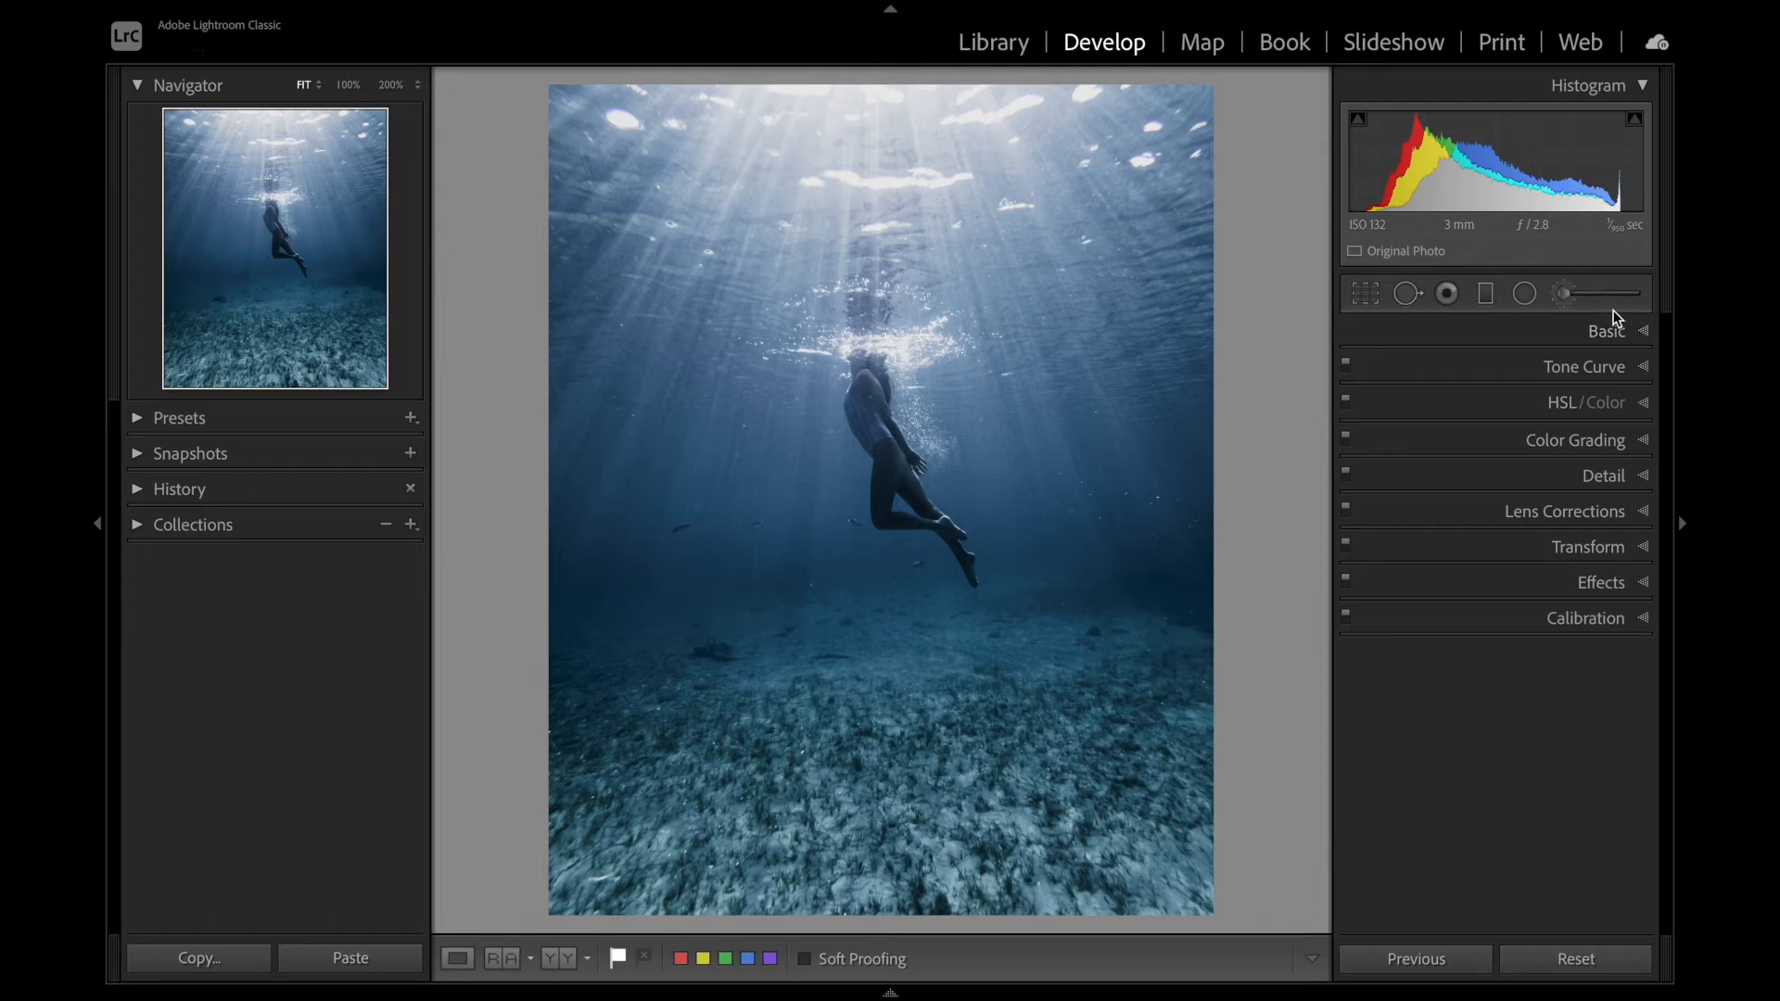
# Step: Add a graduated filter rising from the photo's lower edge over the seabed to just below the swimmer's feet
pyautogui.click(1487, 296)
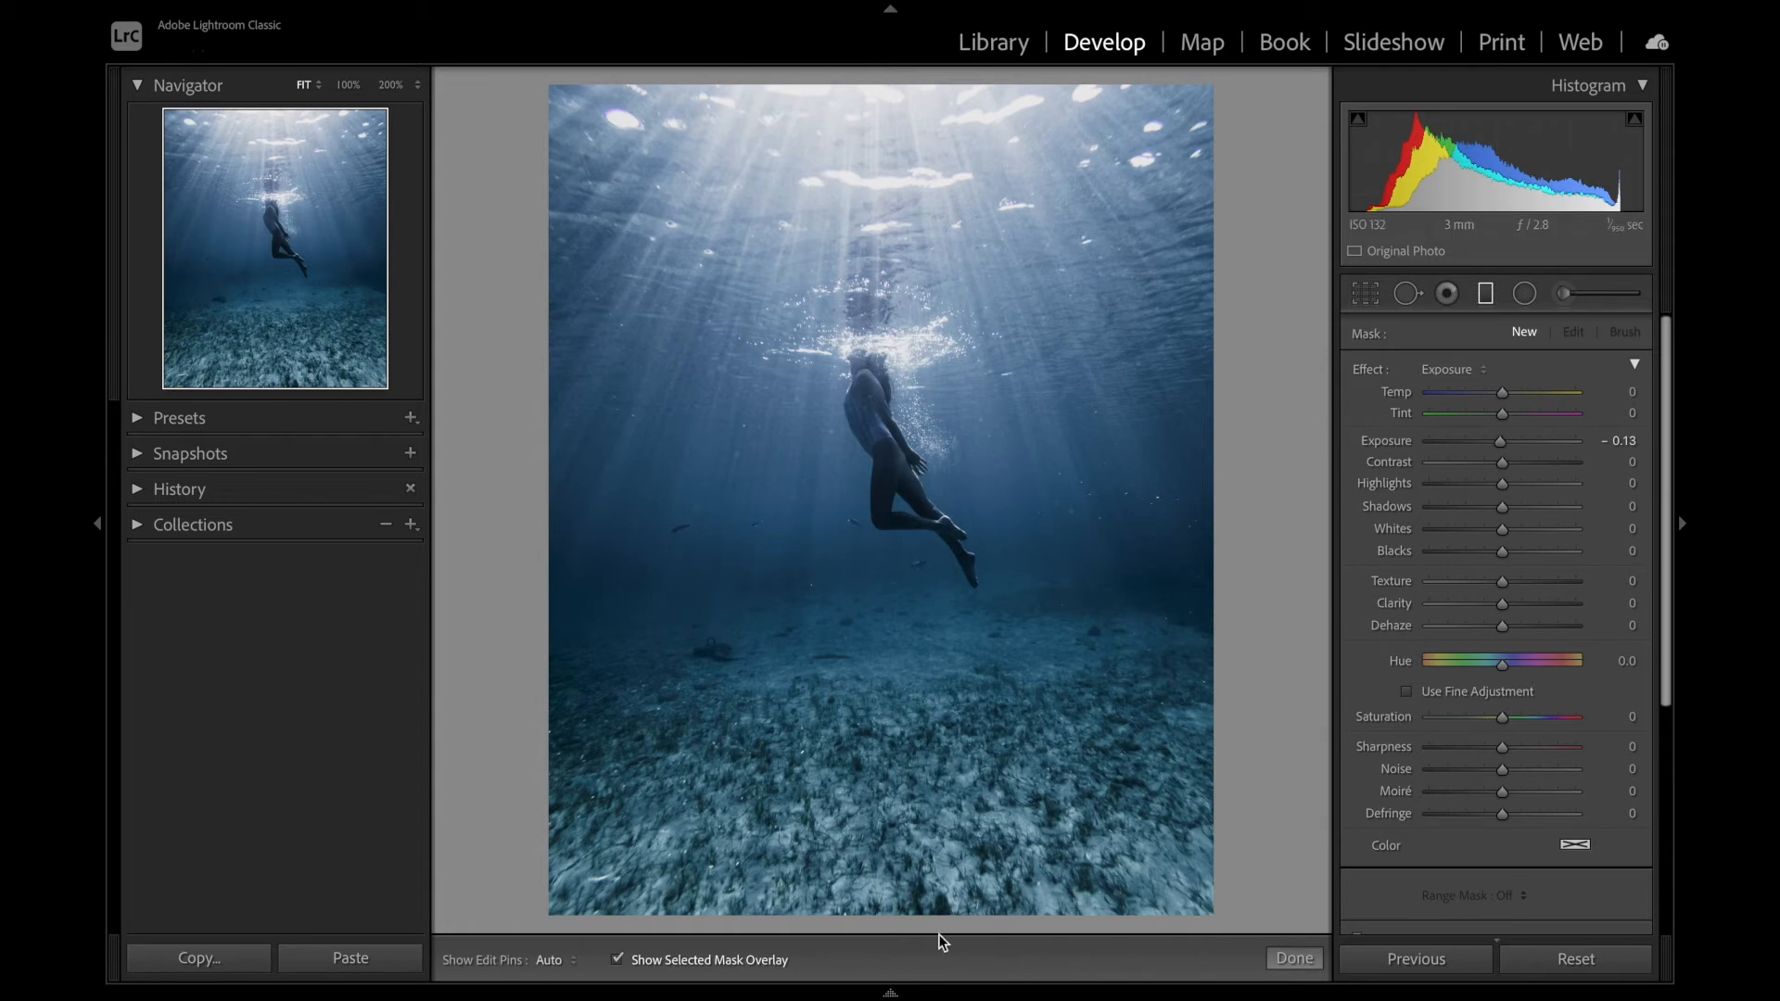
pyautogui.moveTo(907, 924); pyautogui.dragTo(906, 614)
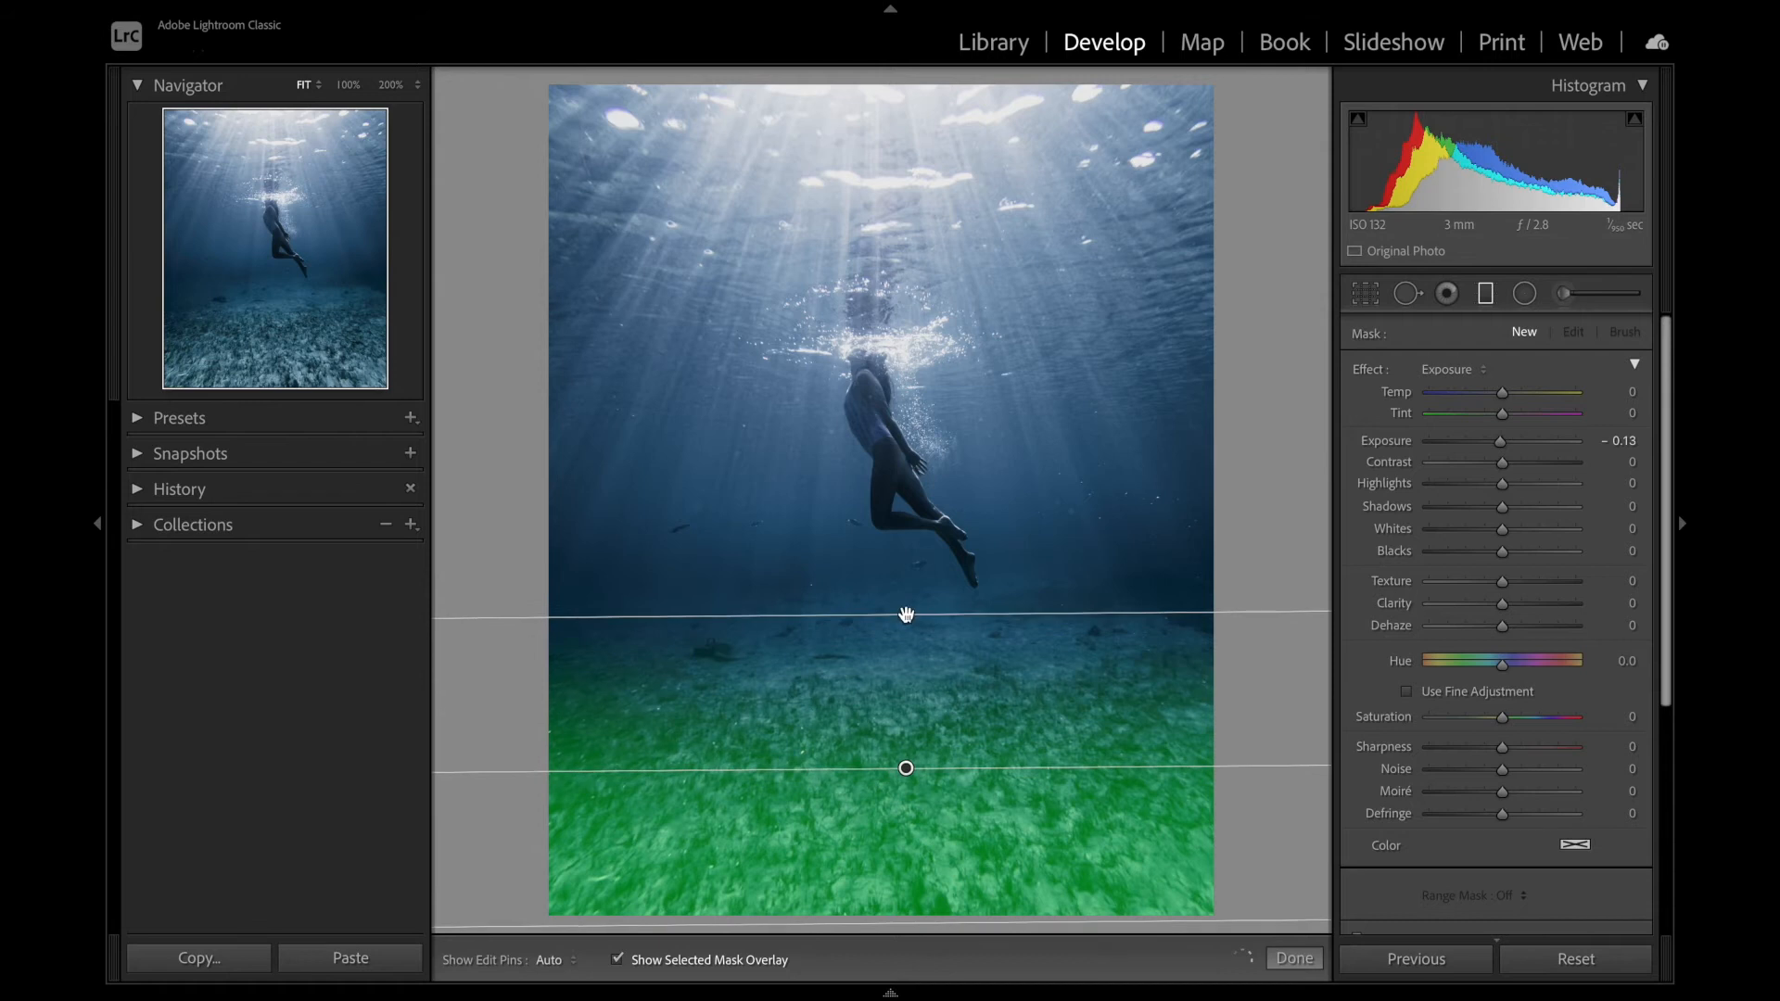
pyautogui.moveTo(956, 616); pyautogui.dragTo(958, 611)
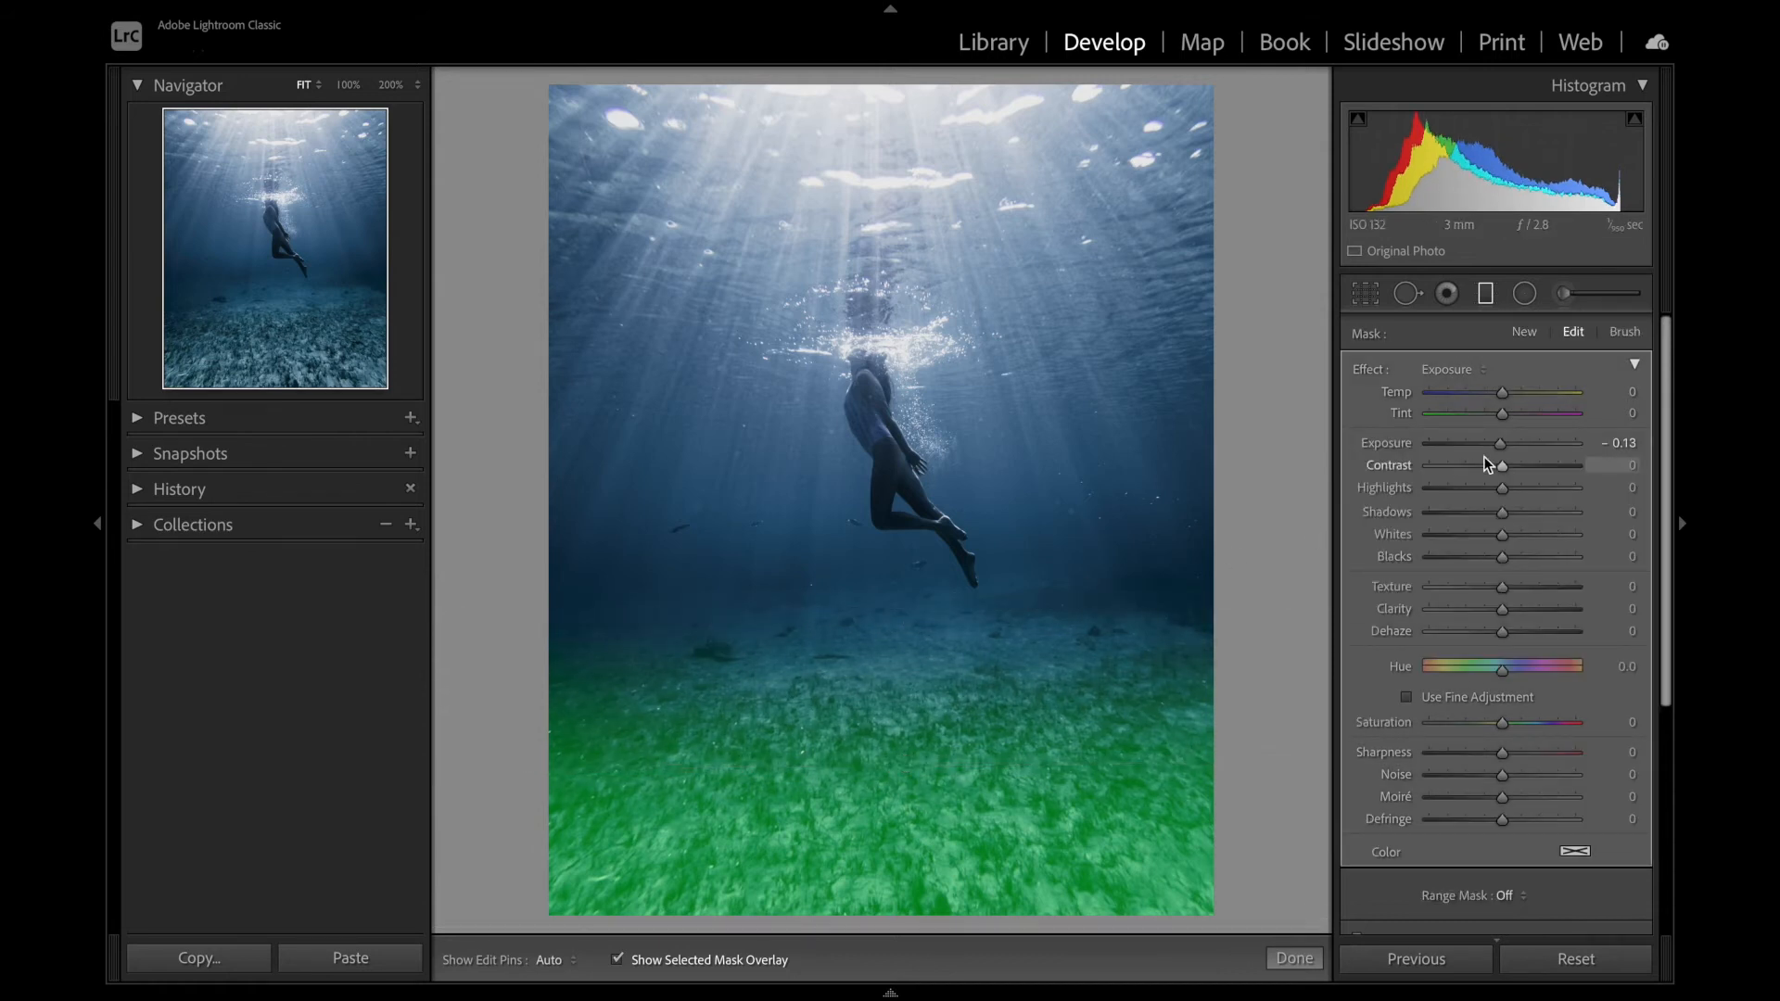
# Step: Brighten the seabed gradient with exposure 0.46, contrast -7, highlights 64 and whites 100
pyautogui.moveTo(1511, 444); pyautogui.dragTo(1499, 469)
pyautogui.press('o')
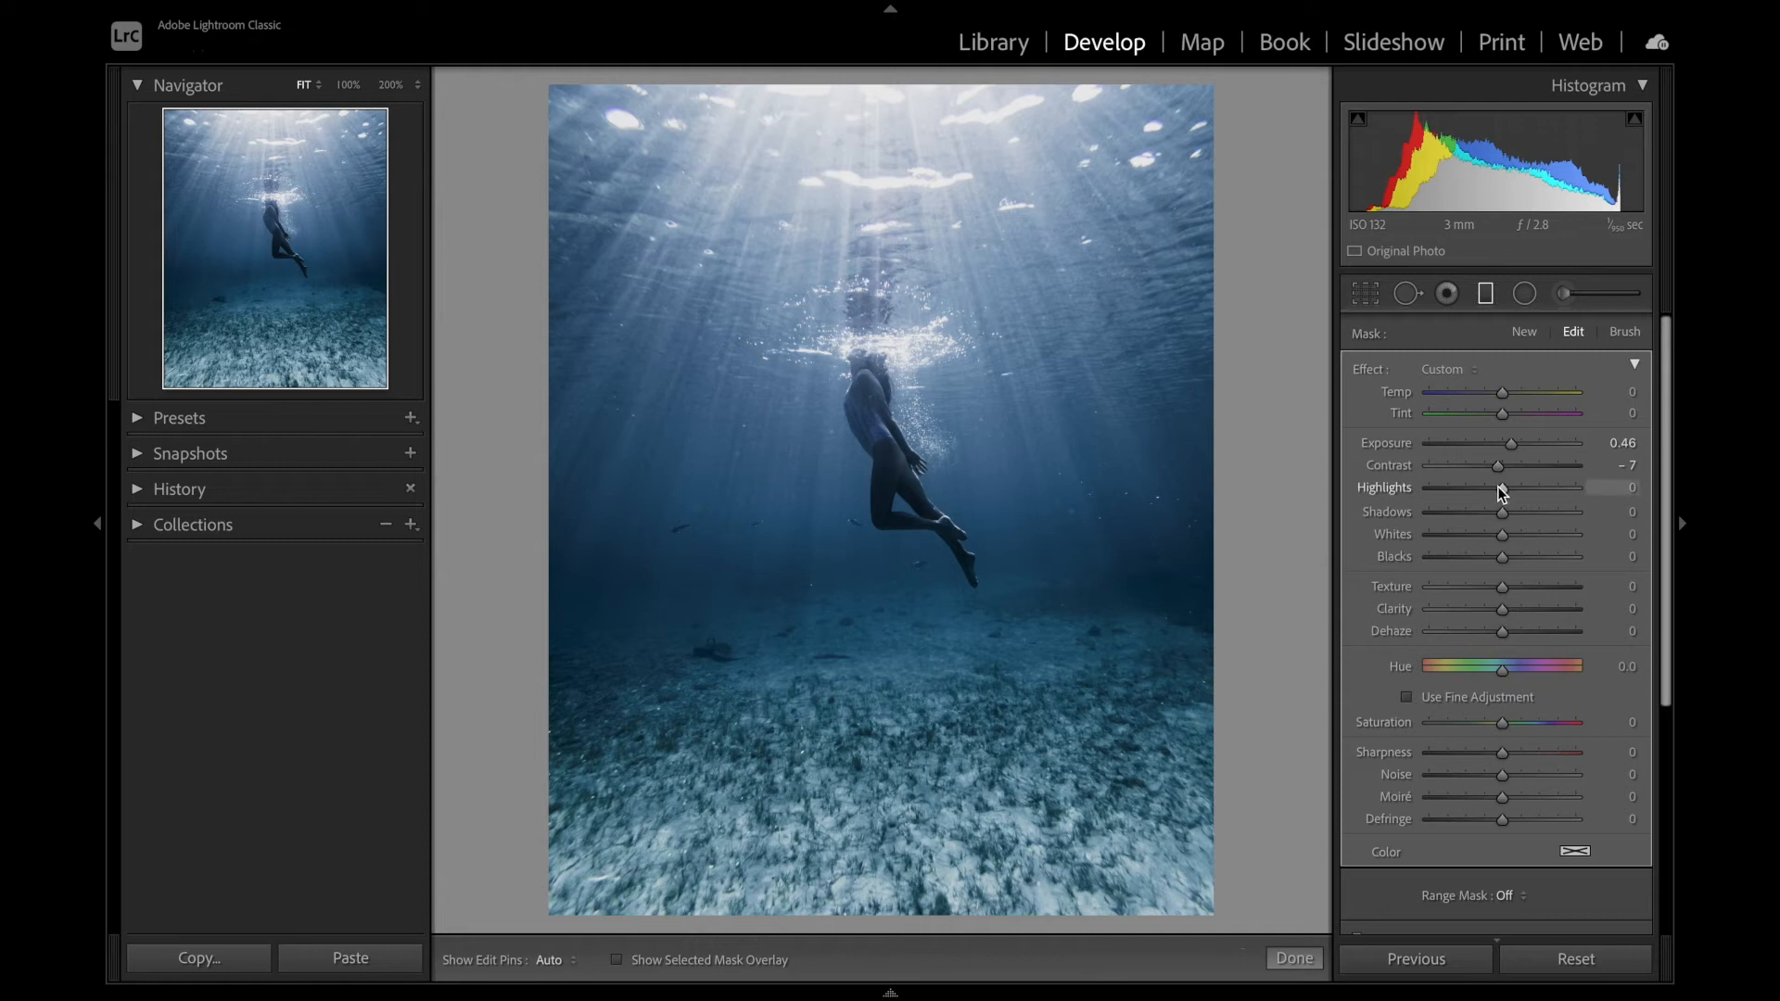
pyautogui.moveTo(1517, 487); pyautogui.dragTo(1541, 490)
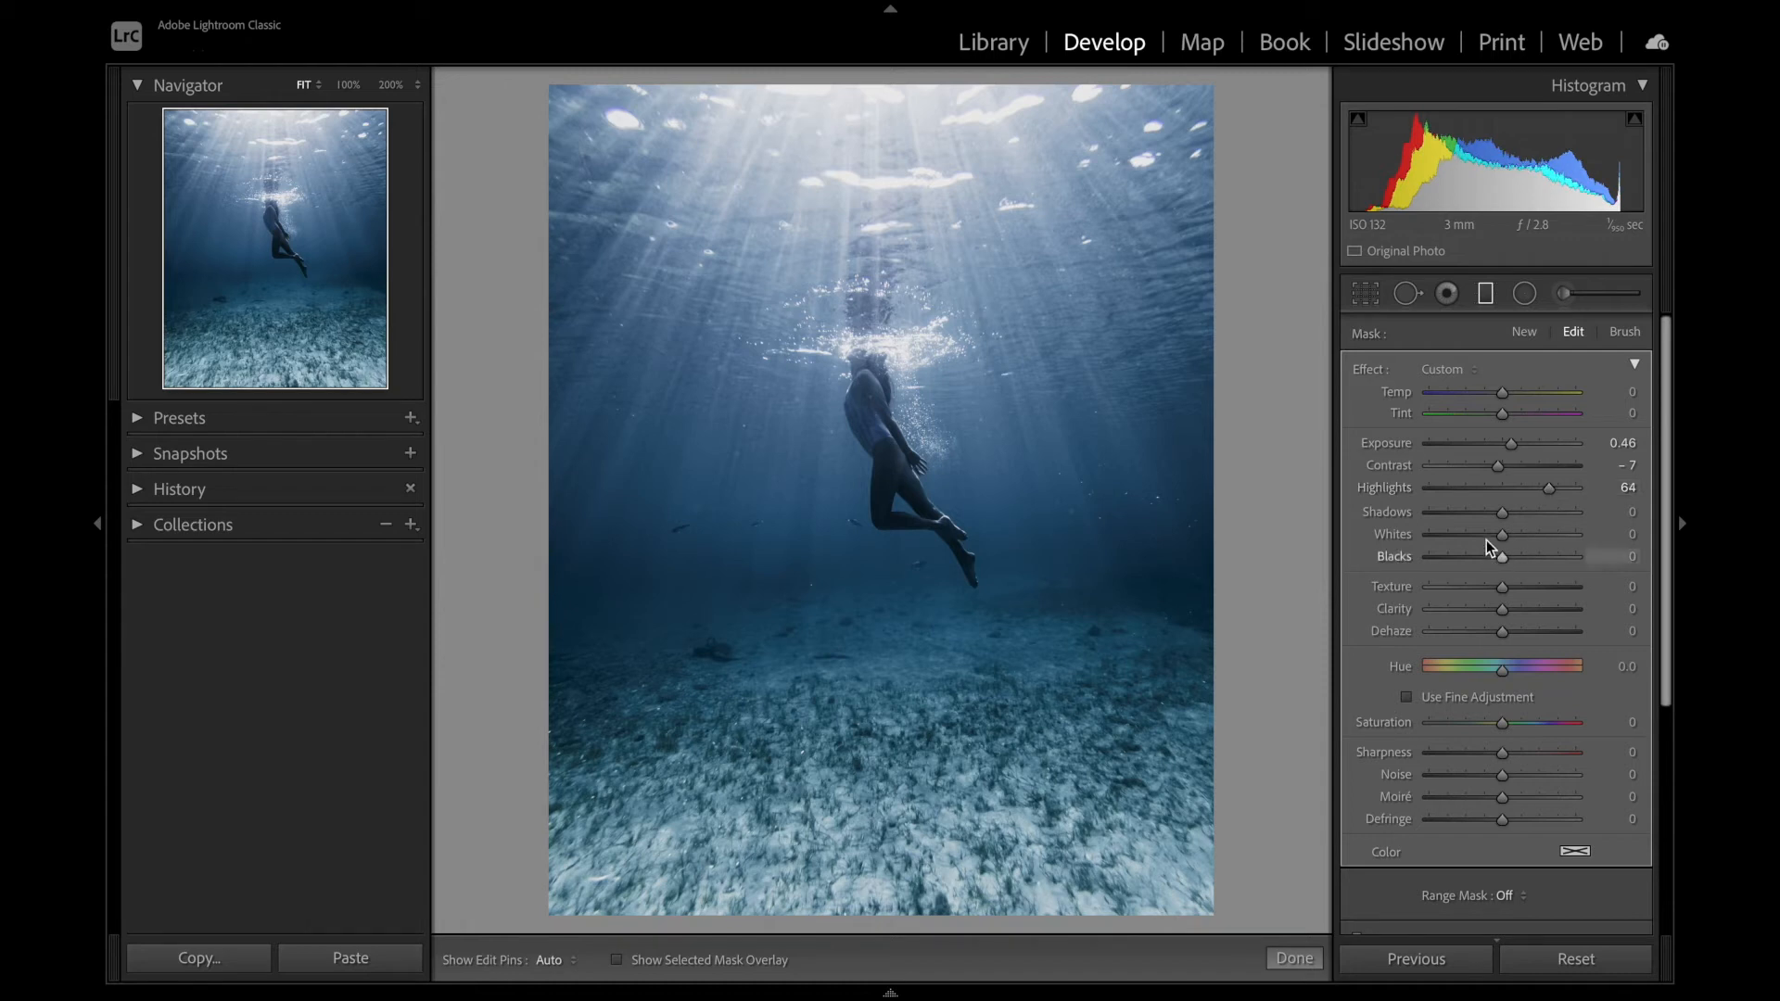
pyautogui.moveTo(1539, 534); pyautogui.dragTo(1585, 534)
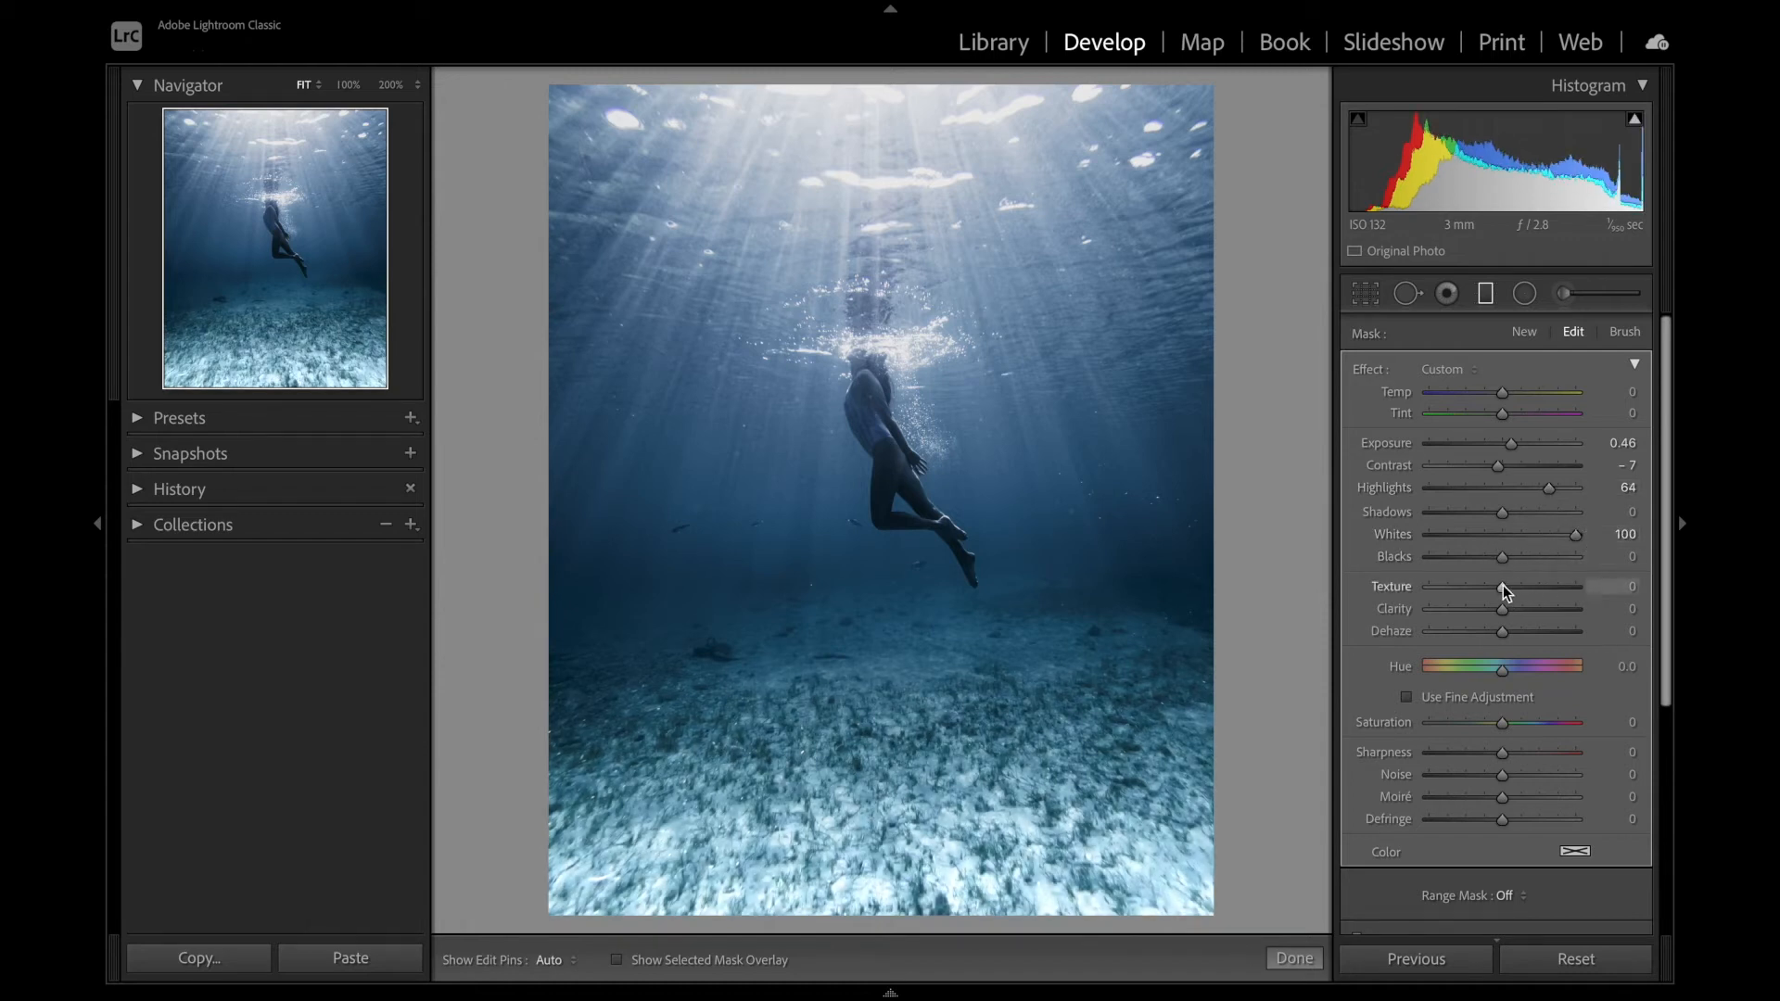
# Step: Set the seabed gradient's texture to 56, dehaze to -3 and clarity to 15, and extend its fade higher into the water
pyautogui.moveTo(1502, 586); pyautogui.dragTo(1543, 582)
pyautogui.click(1613, 631)
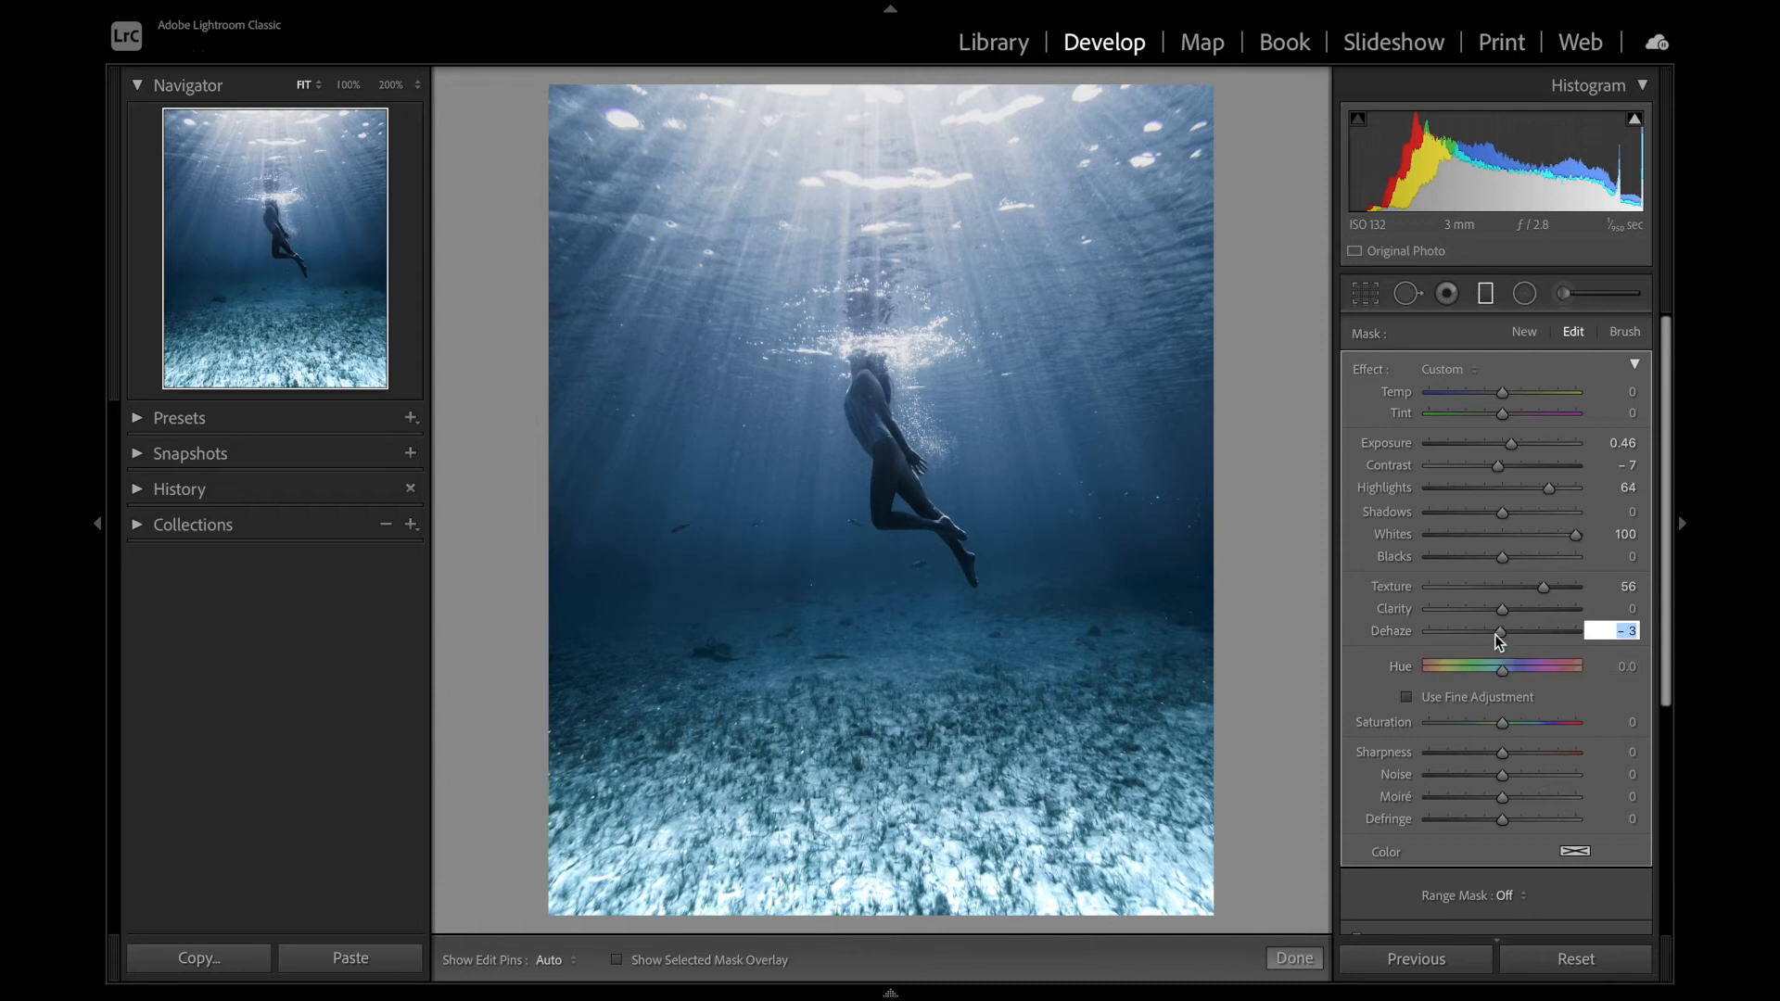
pyautogui.moveTo(1504, 606); pyautogui.dragTo(1515, 613)
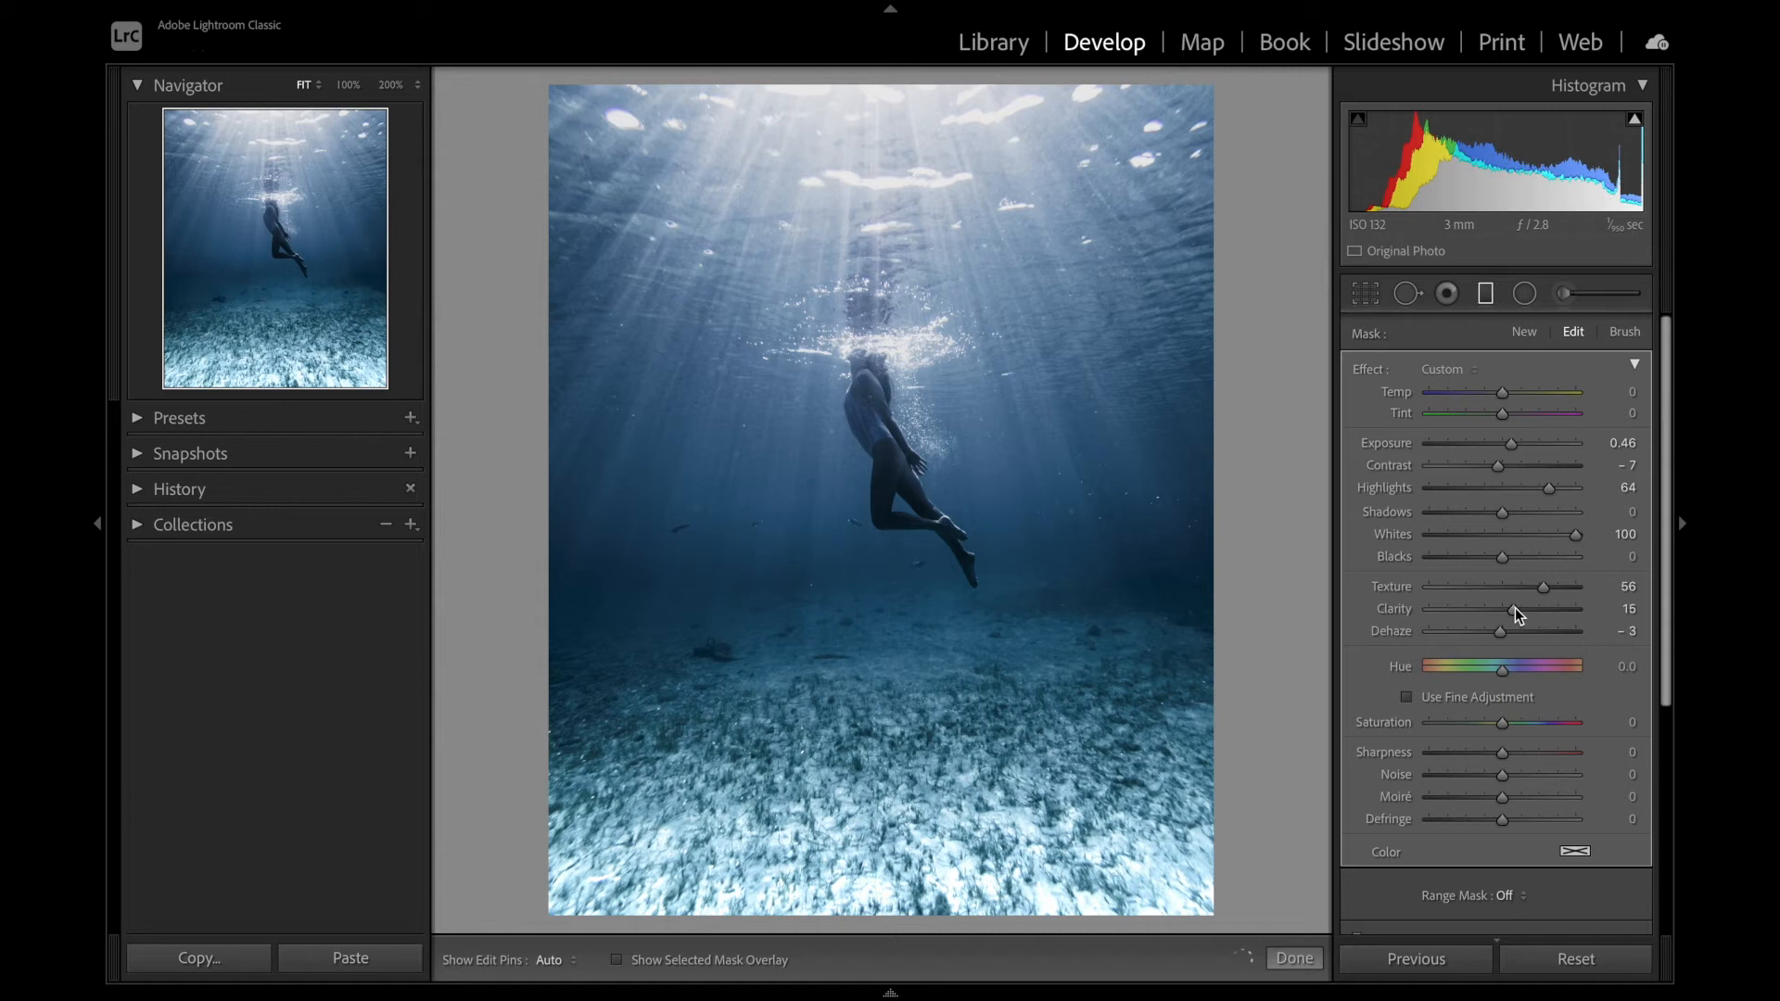
pyautogui.moveTo(965, 611); pyautogui.dragTo(967, 441)
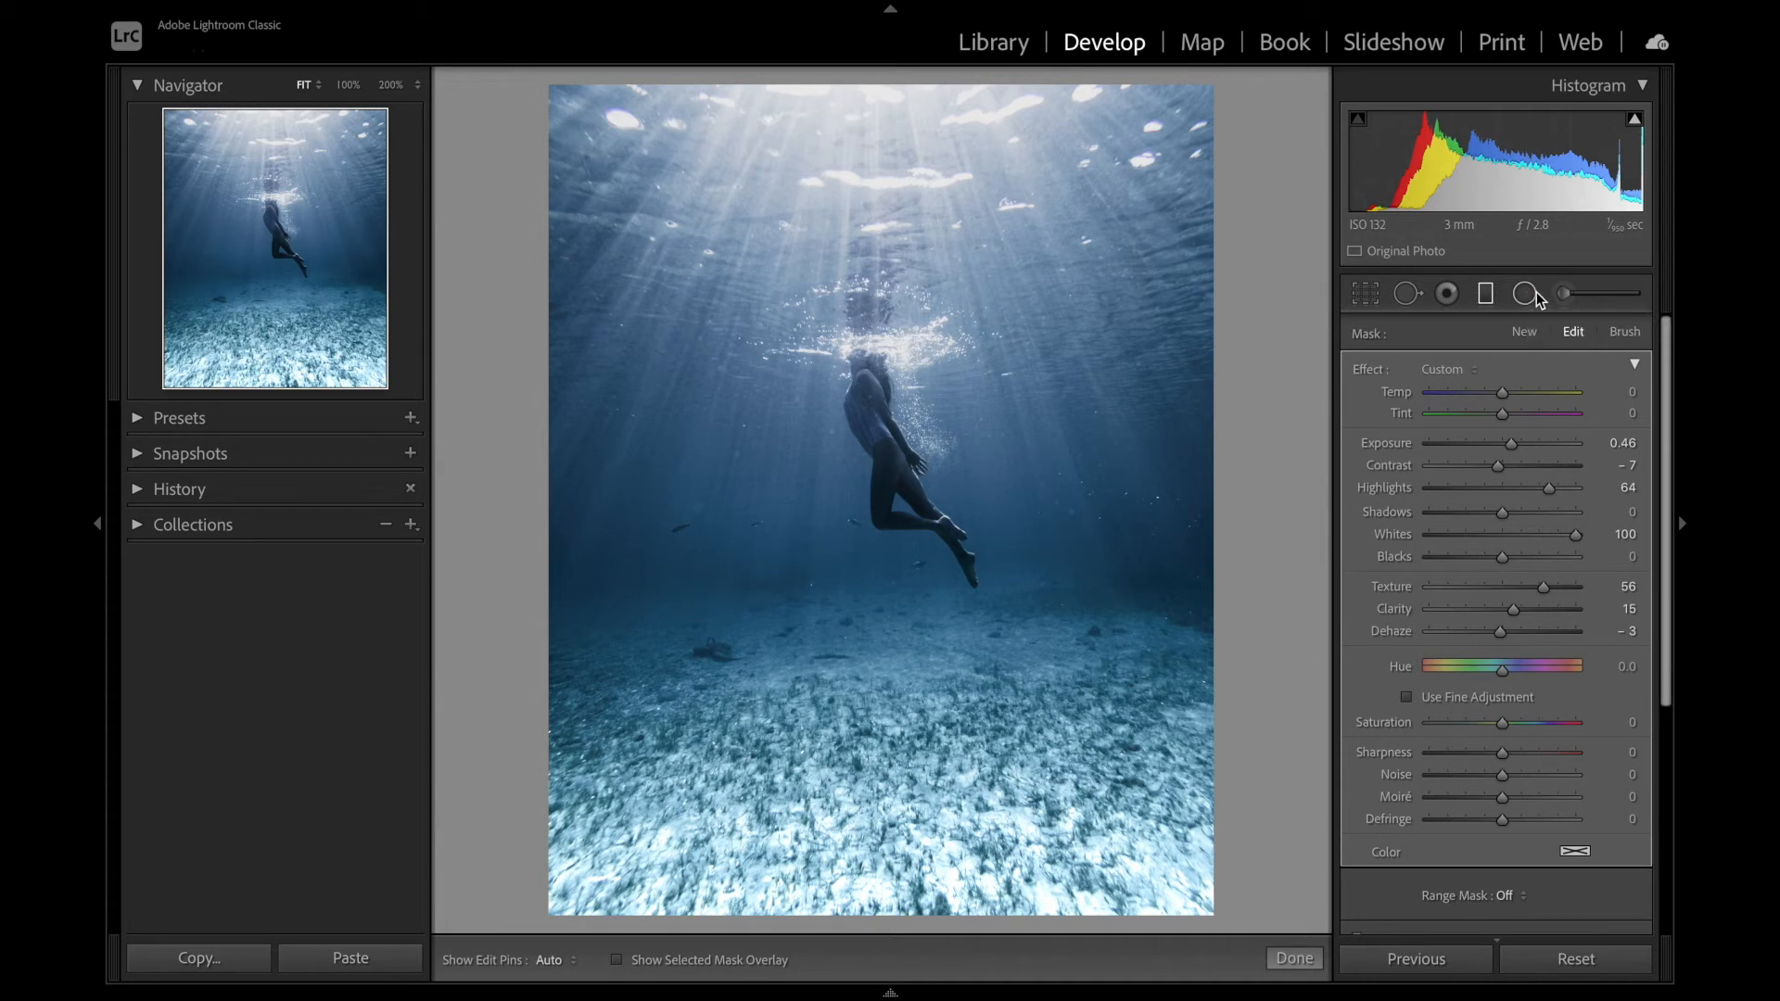
# Step: Brighten the swimmer by painting adjustment brush masks over the skin and swimsuit at close zoom
pyautogui.click(1566, 294)
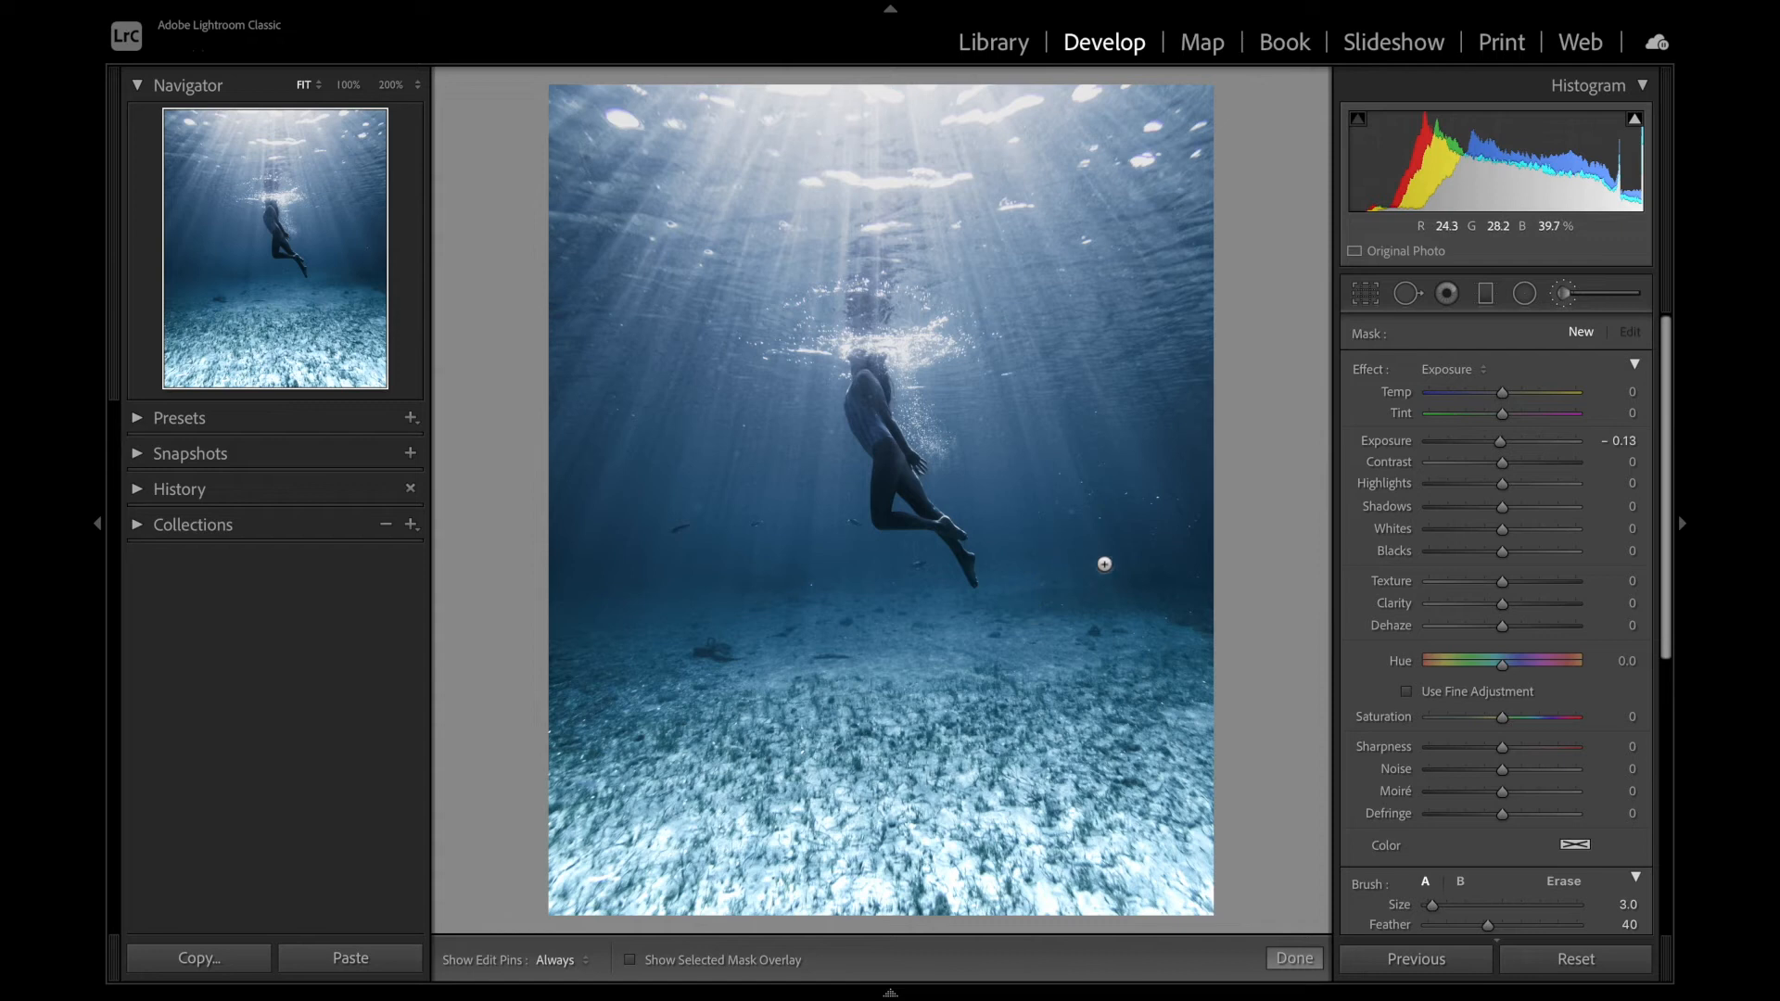
pyautogui.click(267, 238)
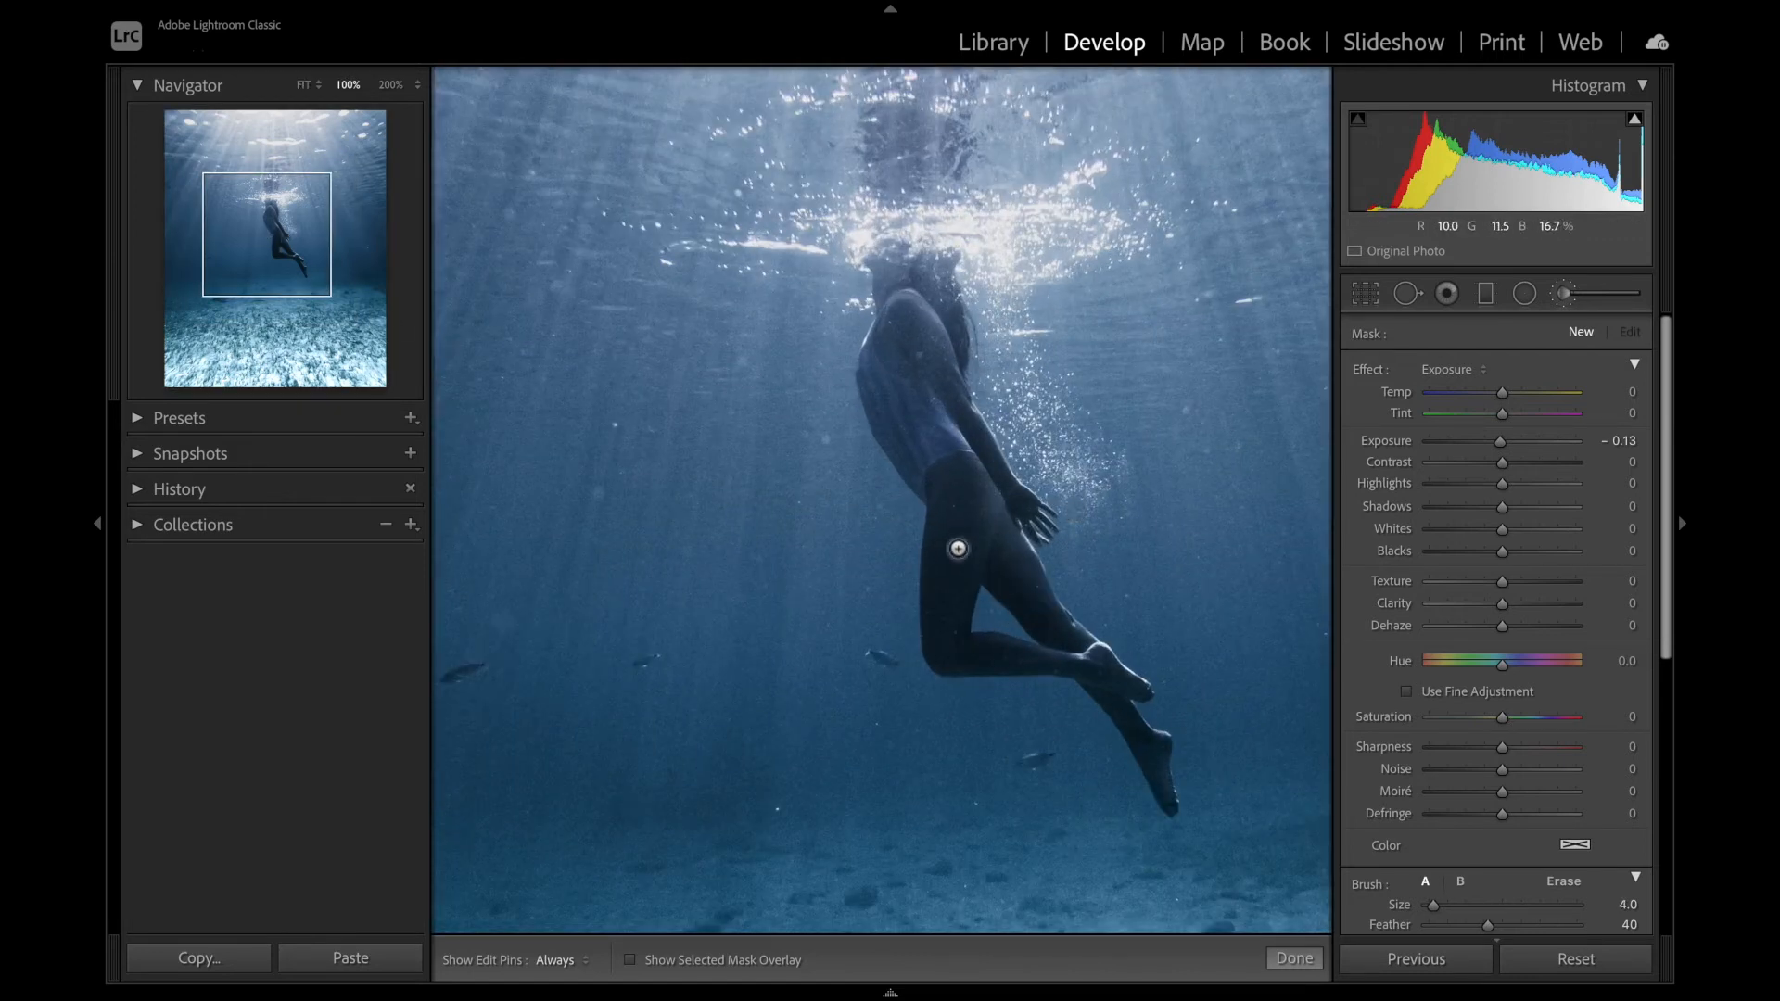
pyautogui.press(']')
pyautogui.press('h')
pyautogui.moveTo(939, 590); pyautogui.dragTo(947, 654)
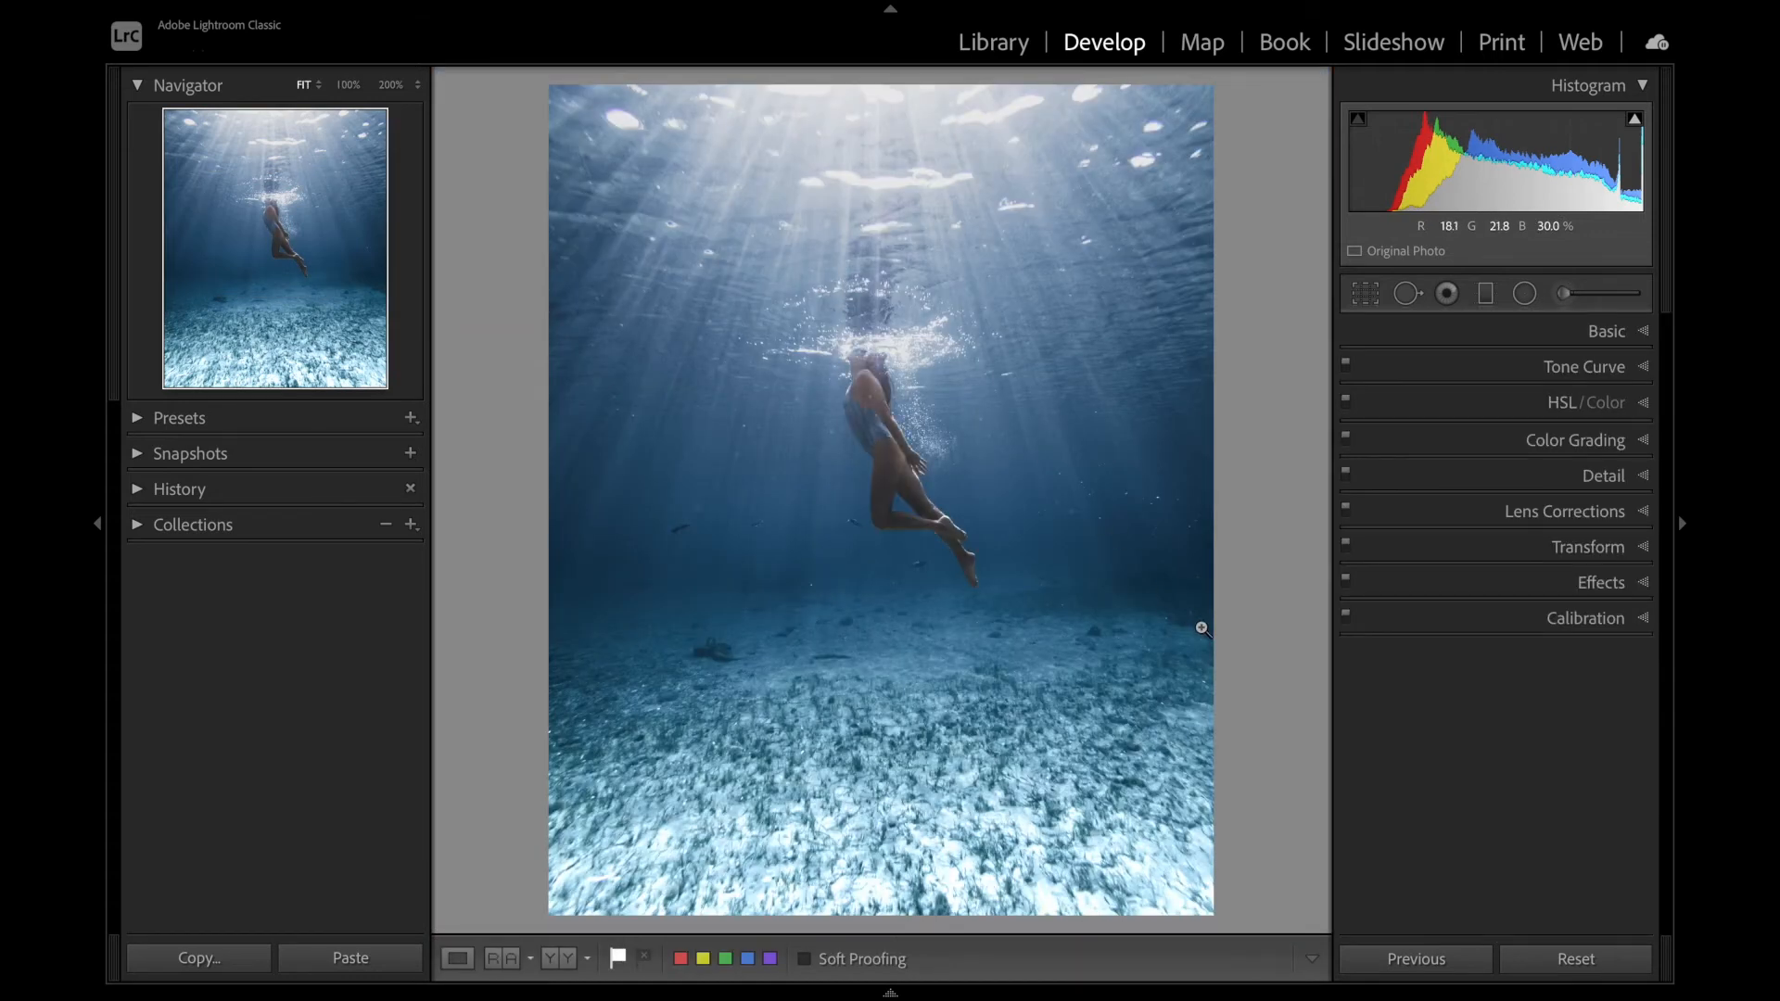
# Step: Examine the coverage and settings of the swimmer's skin and swimsuit brush masks using the mask overlay
pyautogui.click(1565, 295)
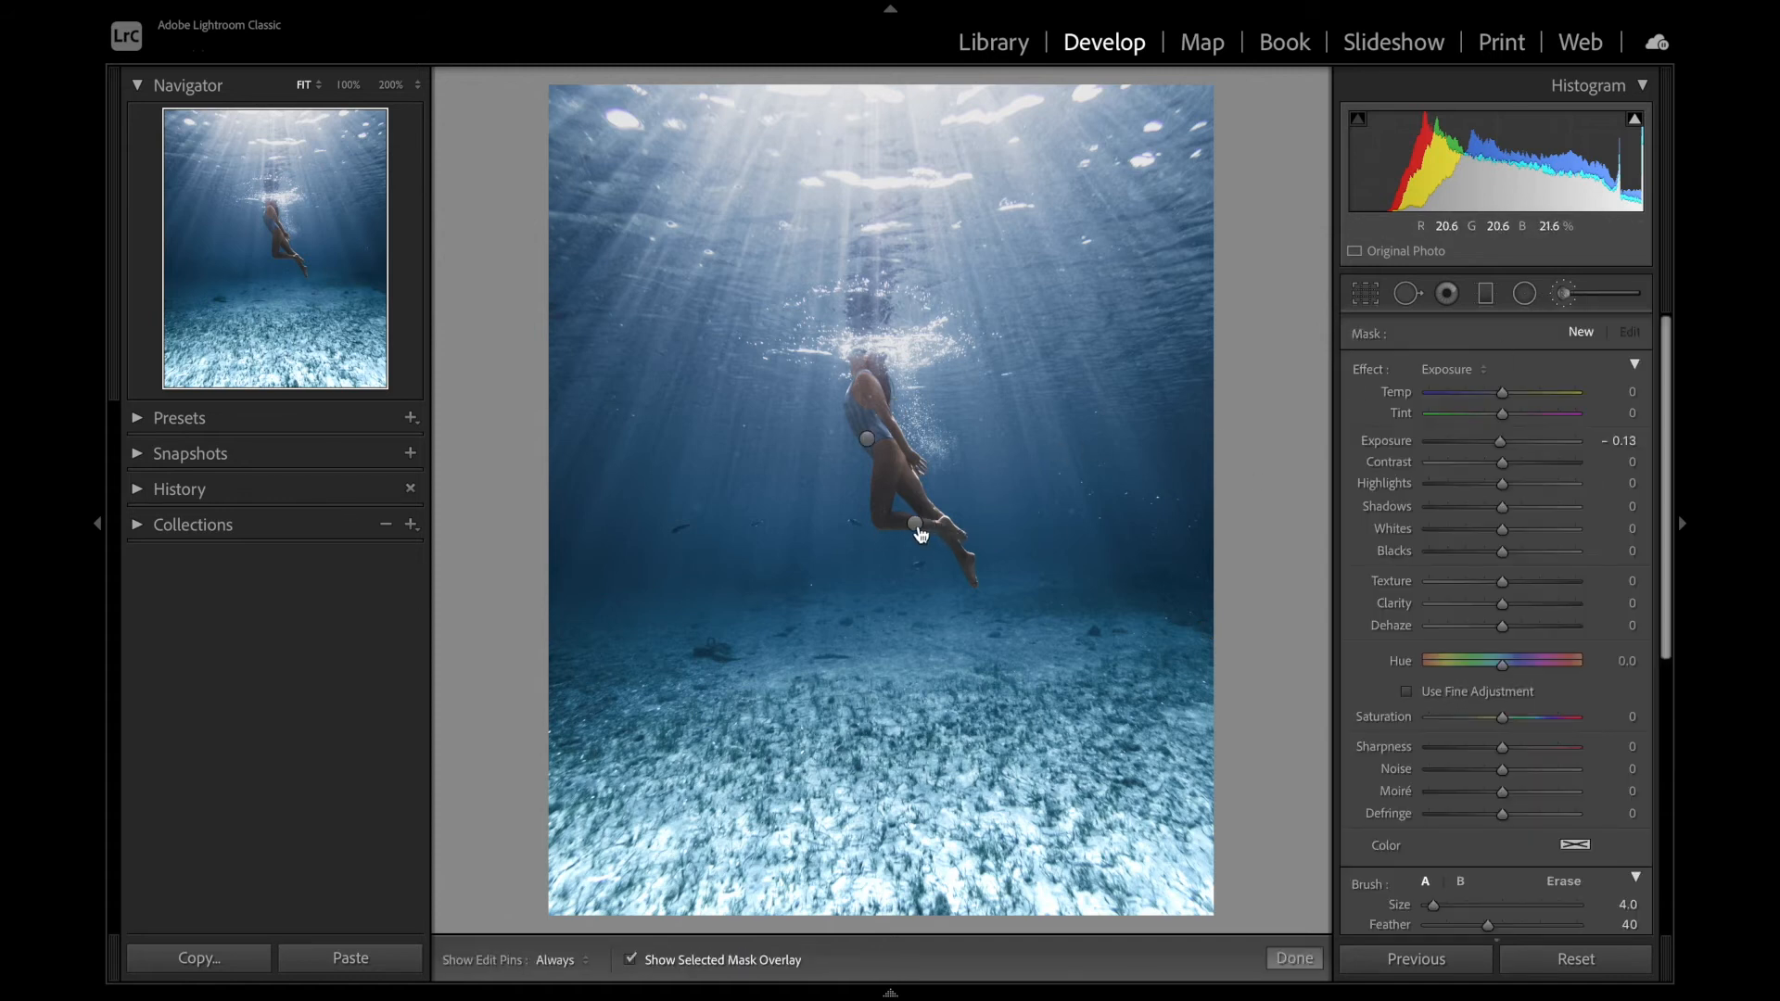
pyautogui.click(916, 526)
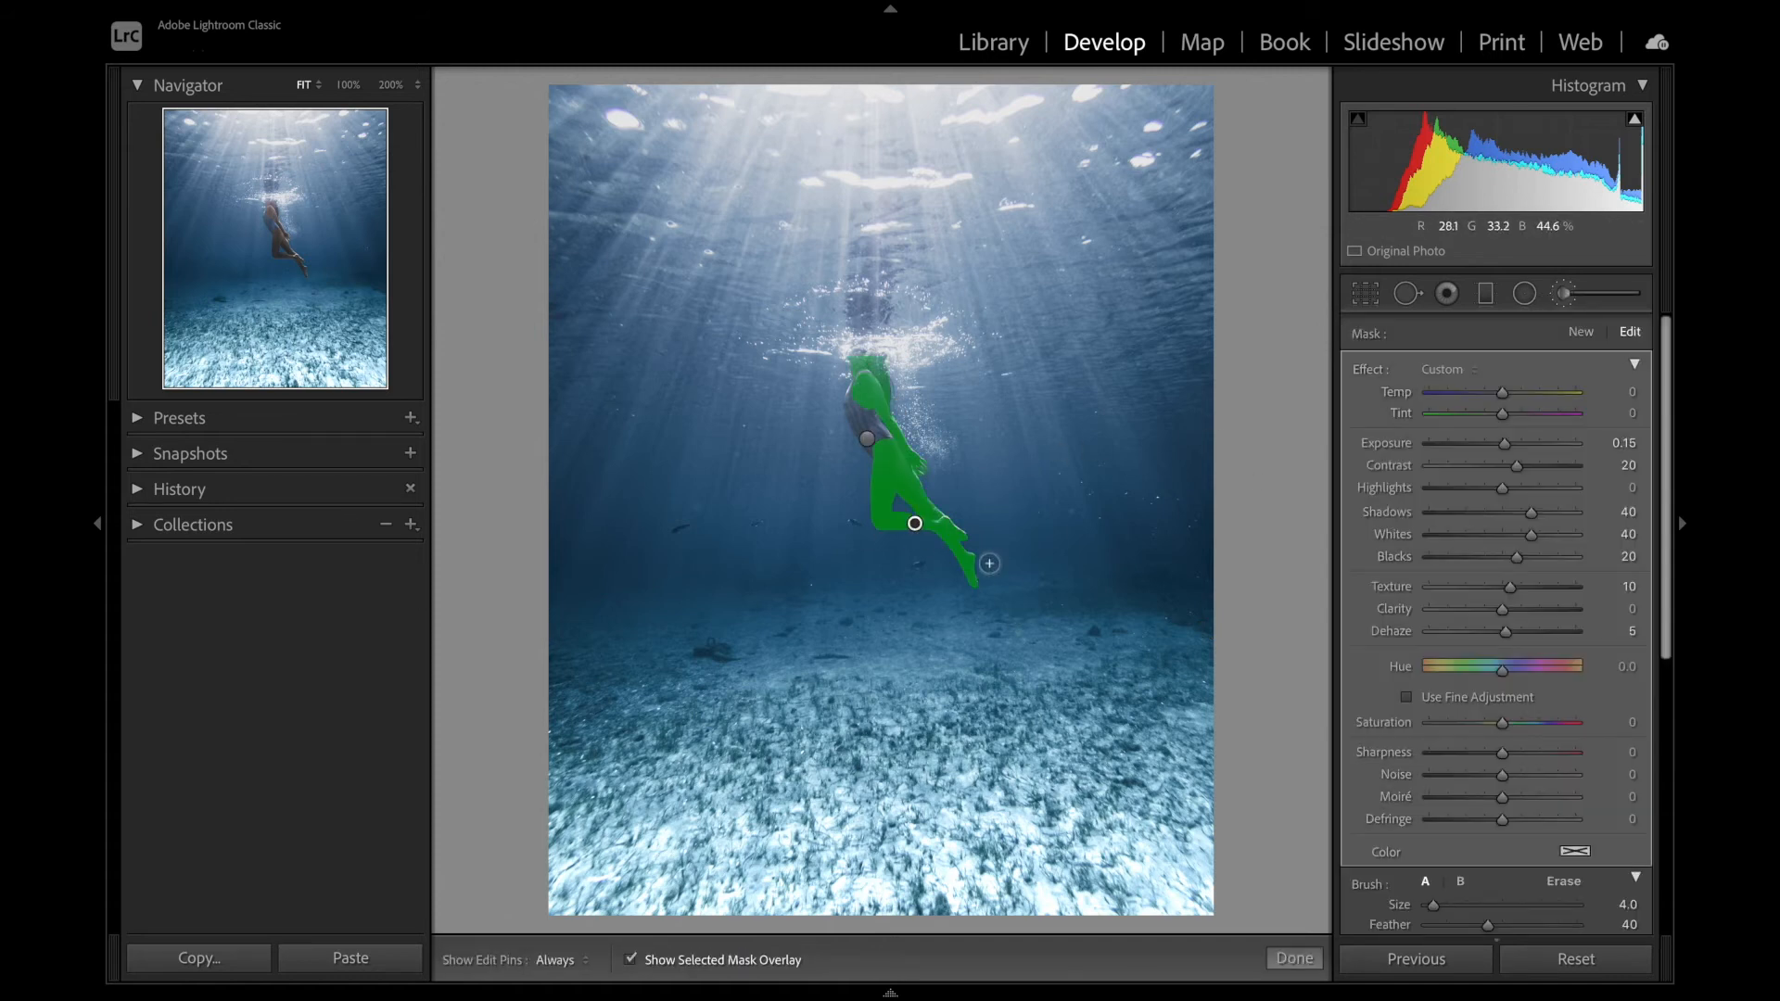
pyautogui.click(868, 440)
pyautogui.click(916, 525)
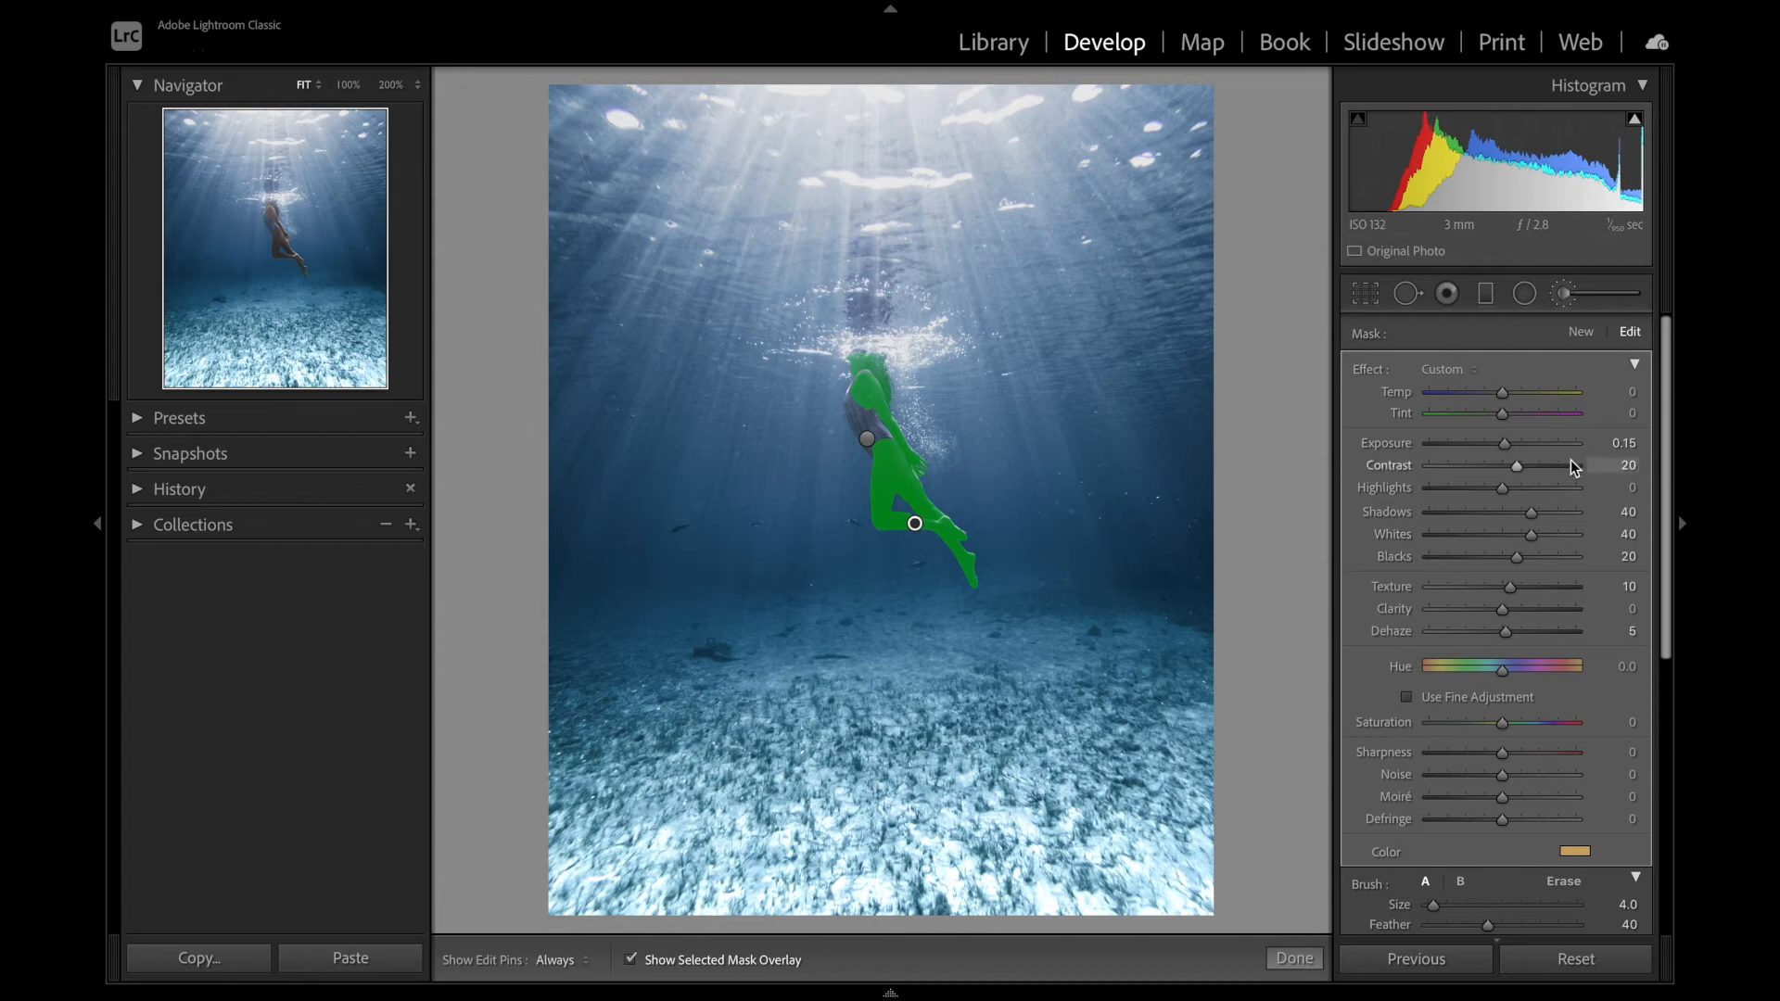
pyautogui.press('o')
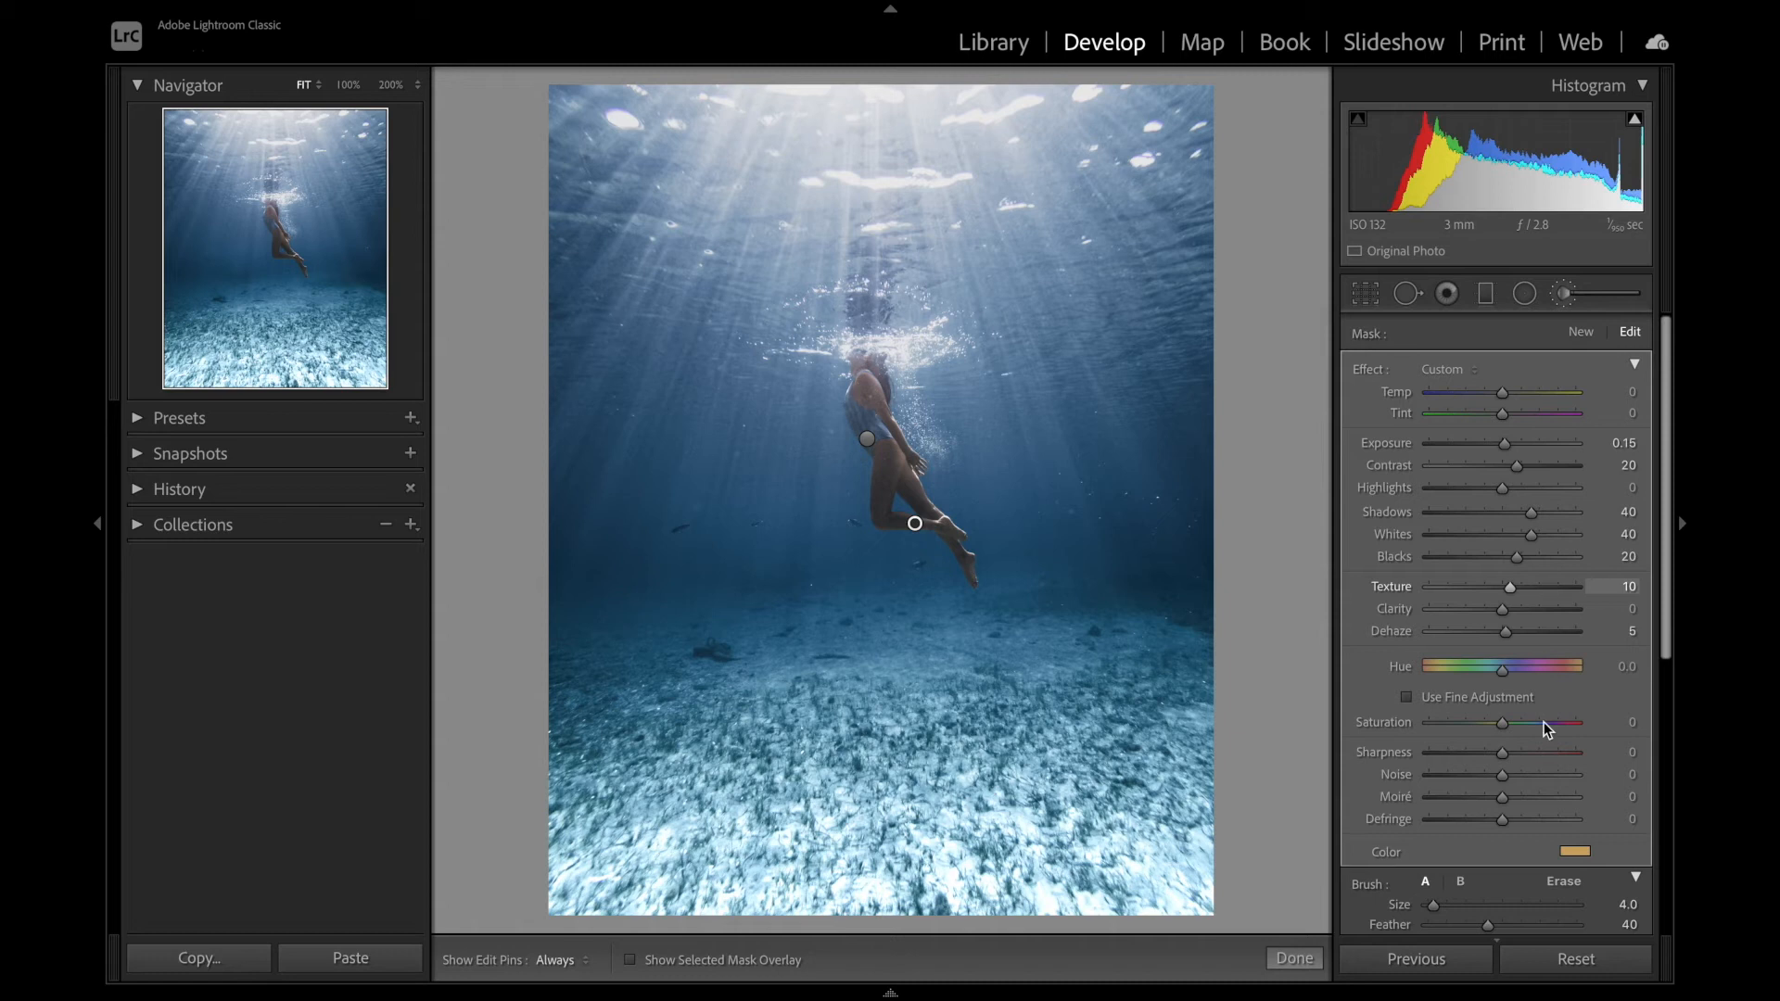
# Step: Change the skin mask's color tint to a paler, more muted yellow
pyautogui.scroll(-1, 1542, 820)
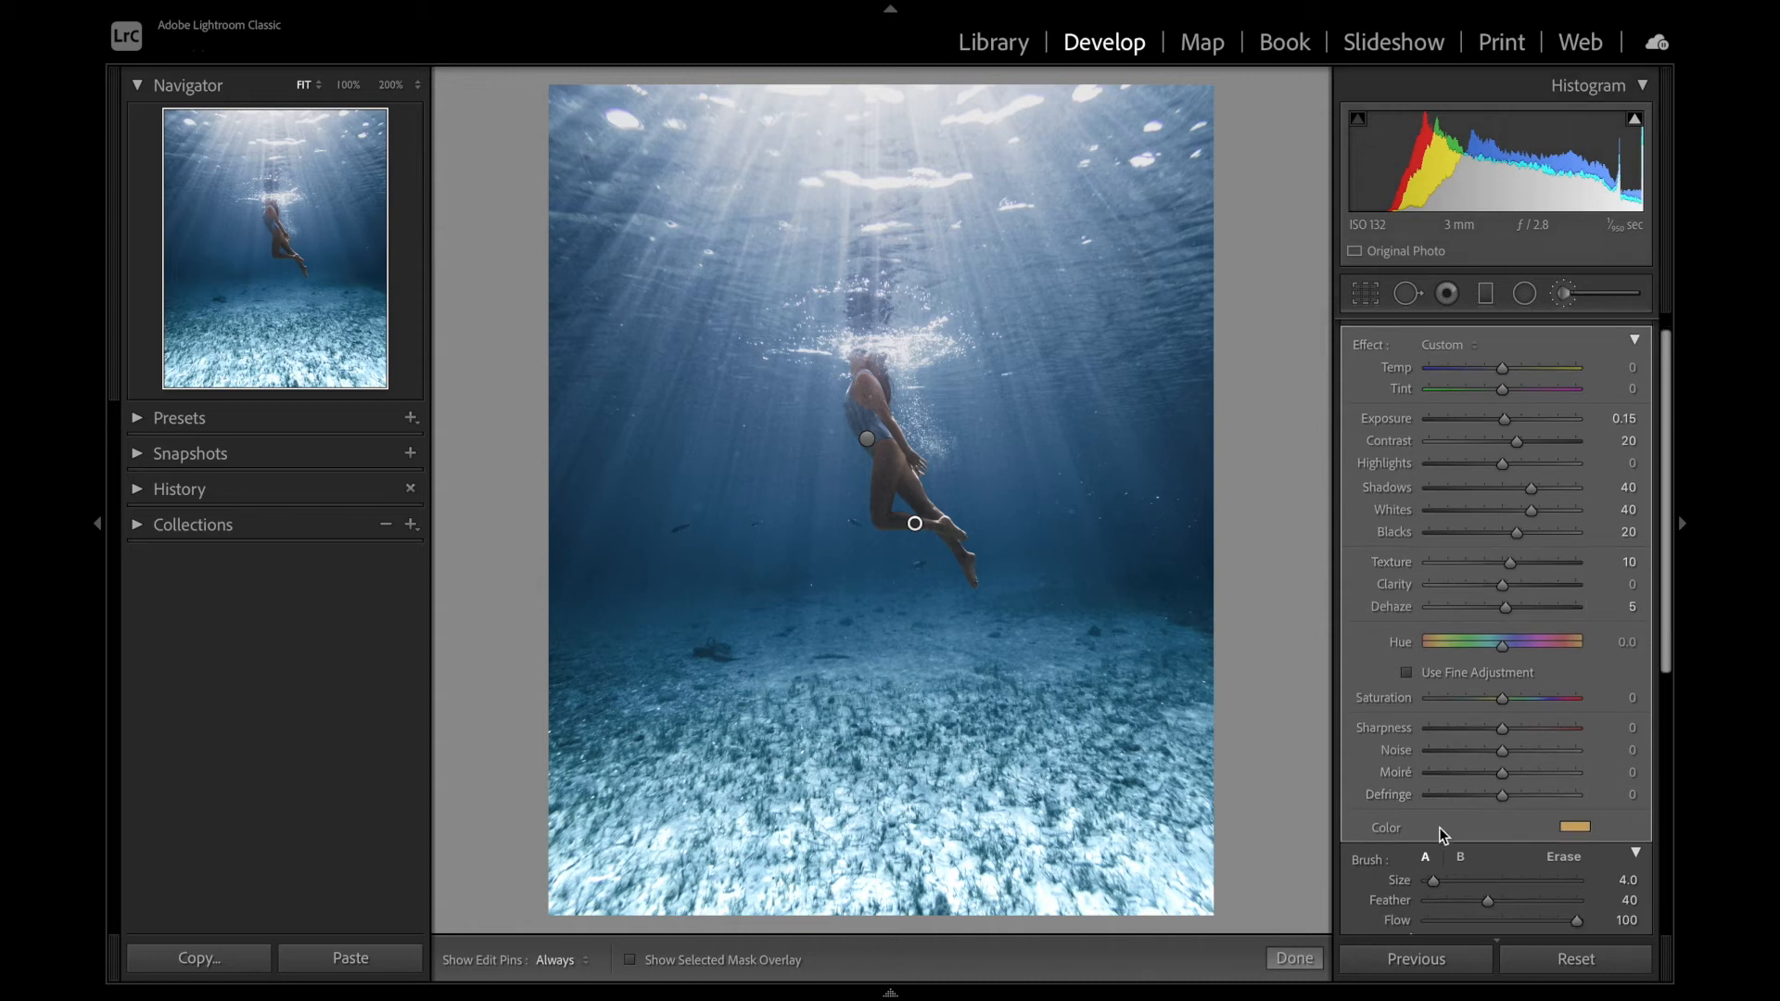
pyautogui.click(1573, 826)
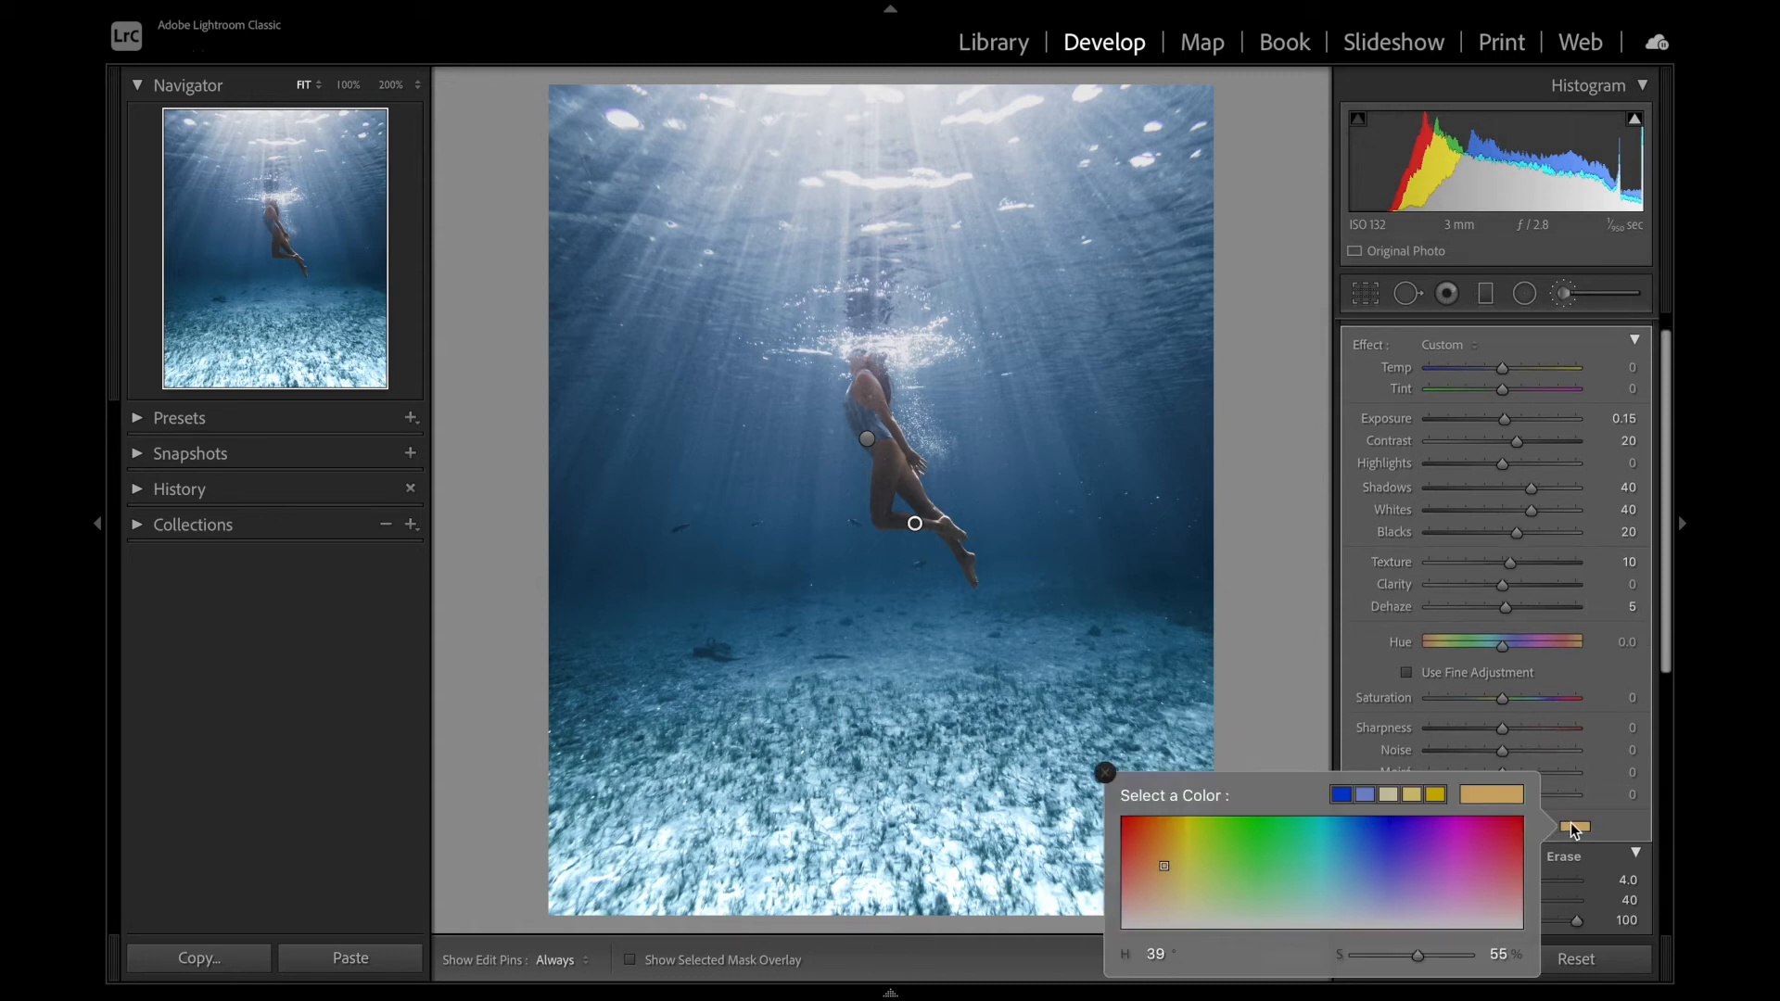
pyautogui.click(1166, 869)
pyautogui.click(1172, 872)
pyautogui.moveTo(1235, 852)
pyautogui.mouseDown()
pyautogui.moveTo(1278, 872)
pyautogui.moveTo(1405, 851)
pyautogui.moveTo(1267, 850)
pyautogui.moveTo(1171, 879)
pyautogui.mouseUp()
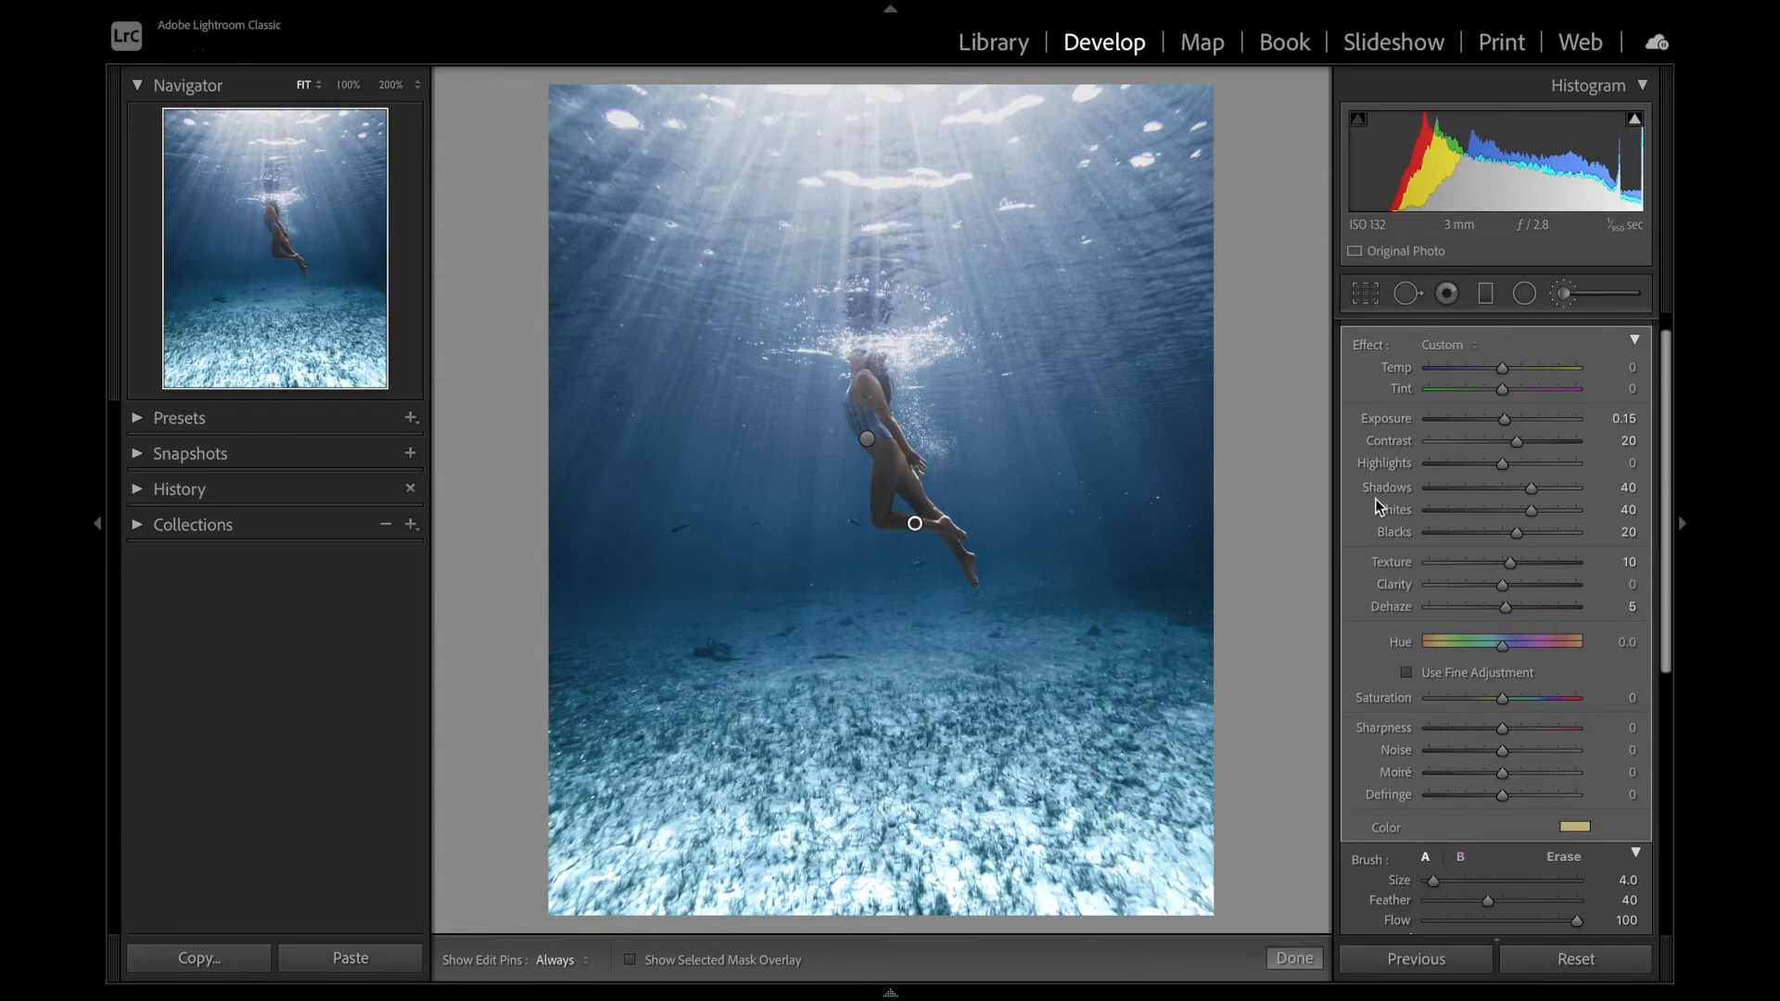
# Step: Review the swimsuit brush mask's adjustment values and color tint, undoing any accidental change
pyautogui.click(867, 438)
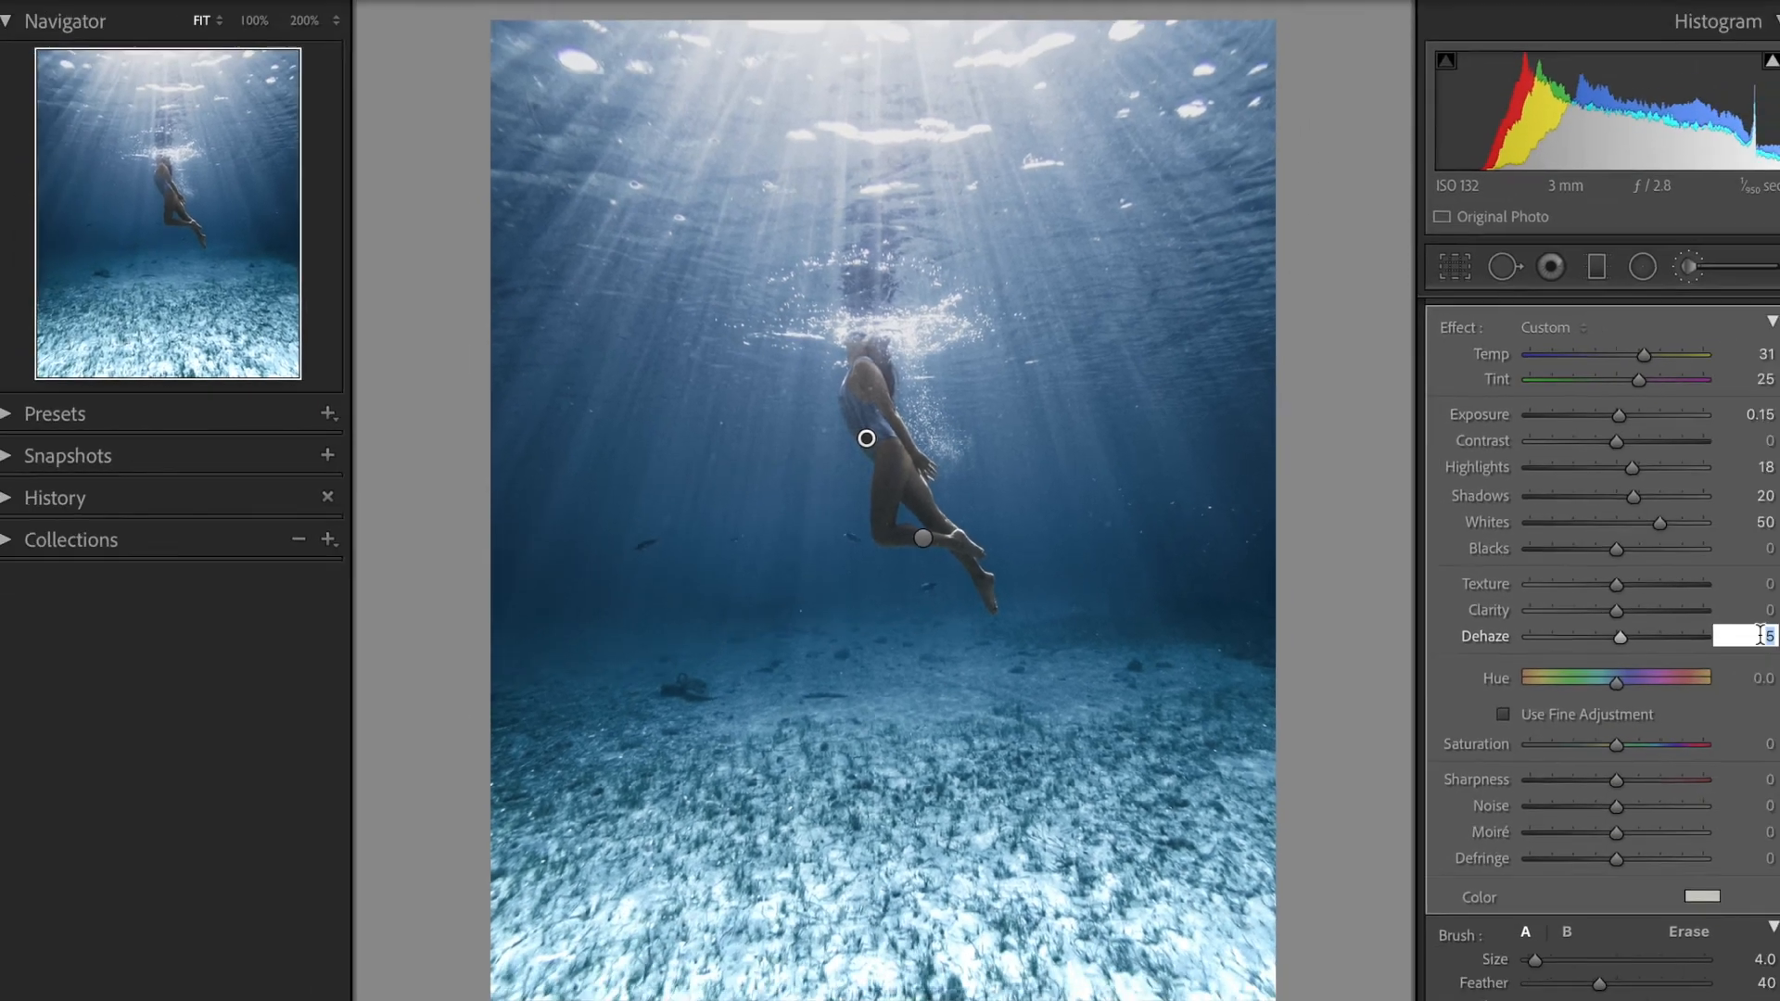
pyautogui.hotkey('ctrl', 'z')
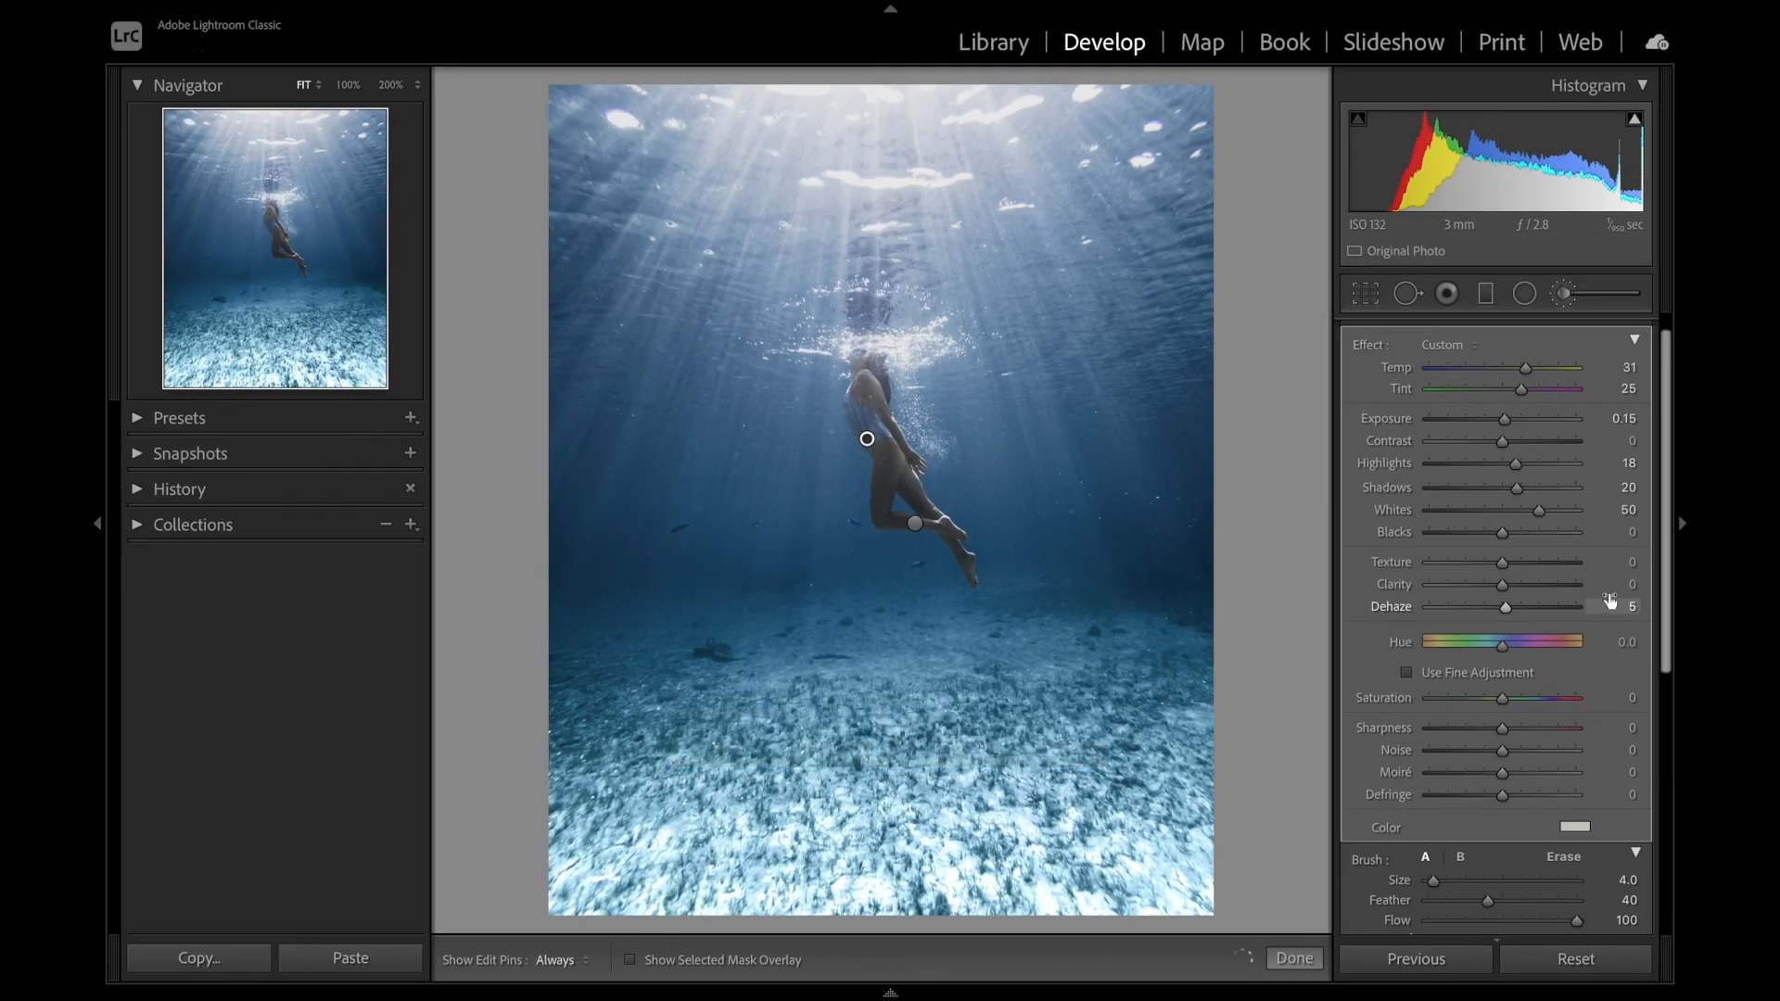
pyautogui.click(1576, 827)
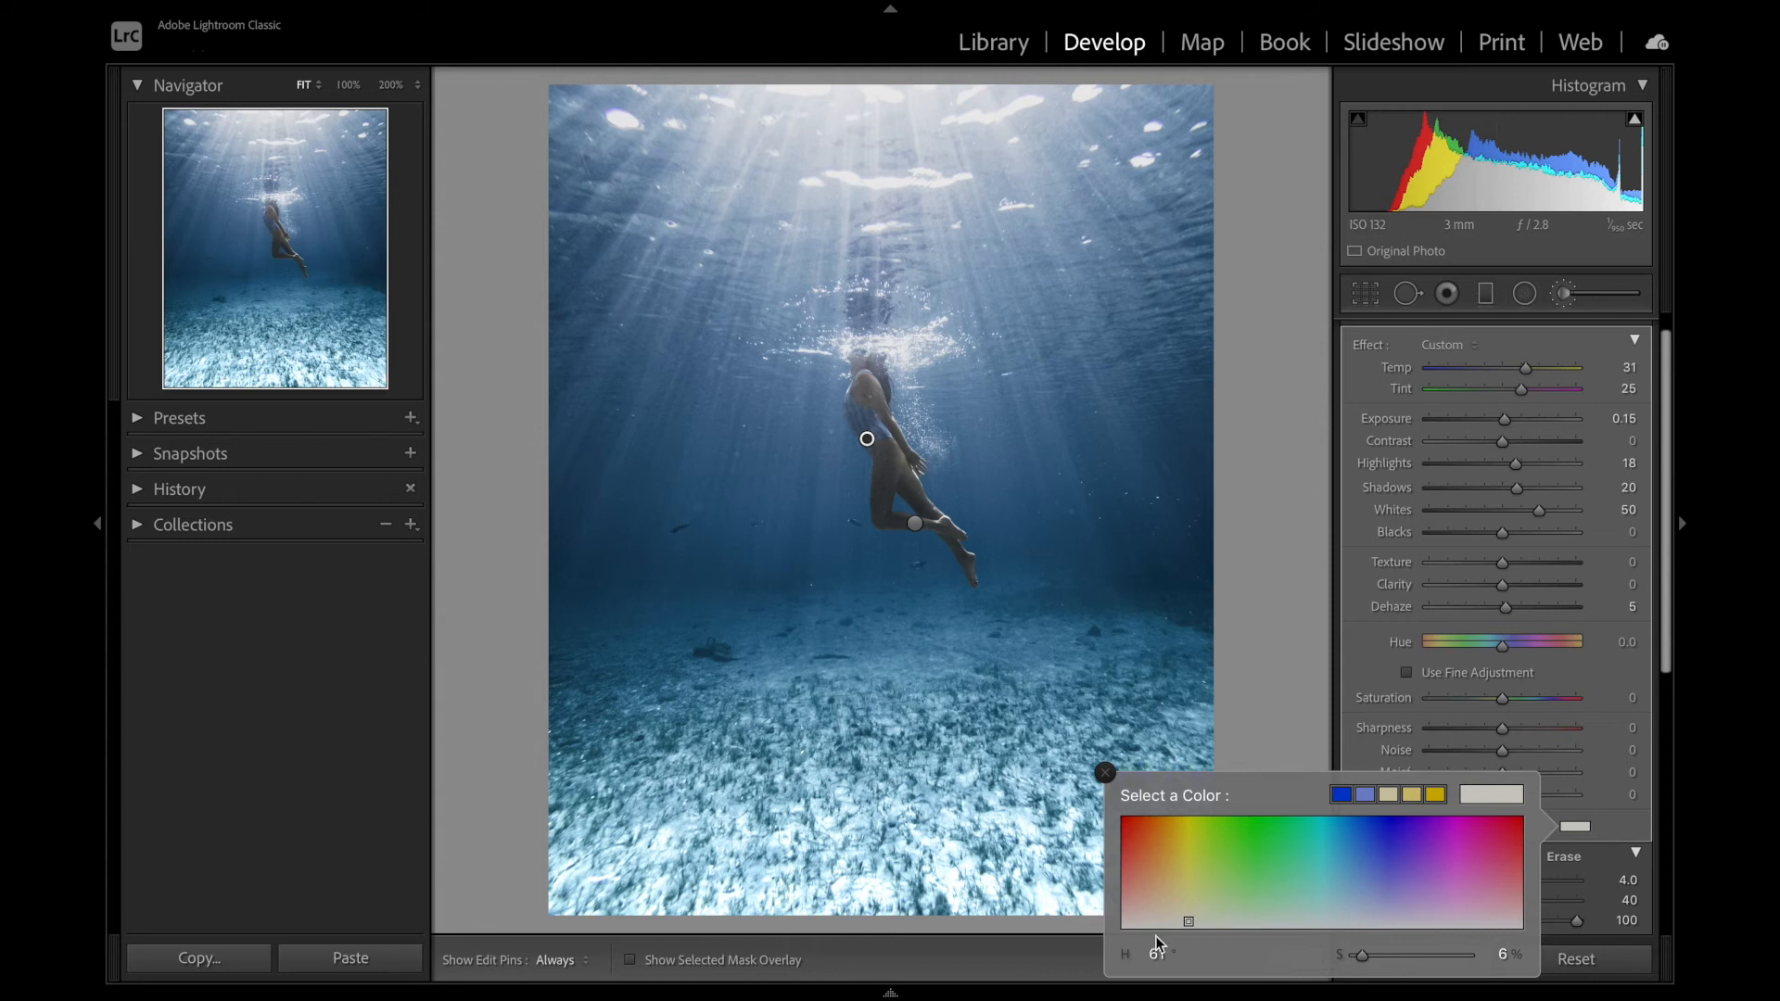
pyautogui.press('Return')
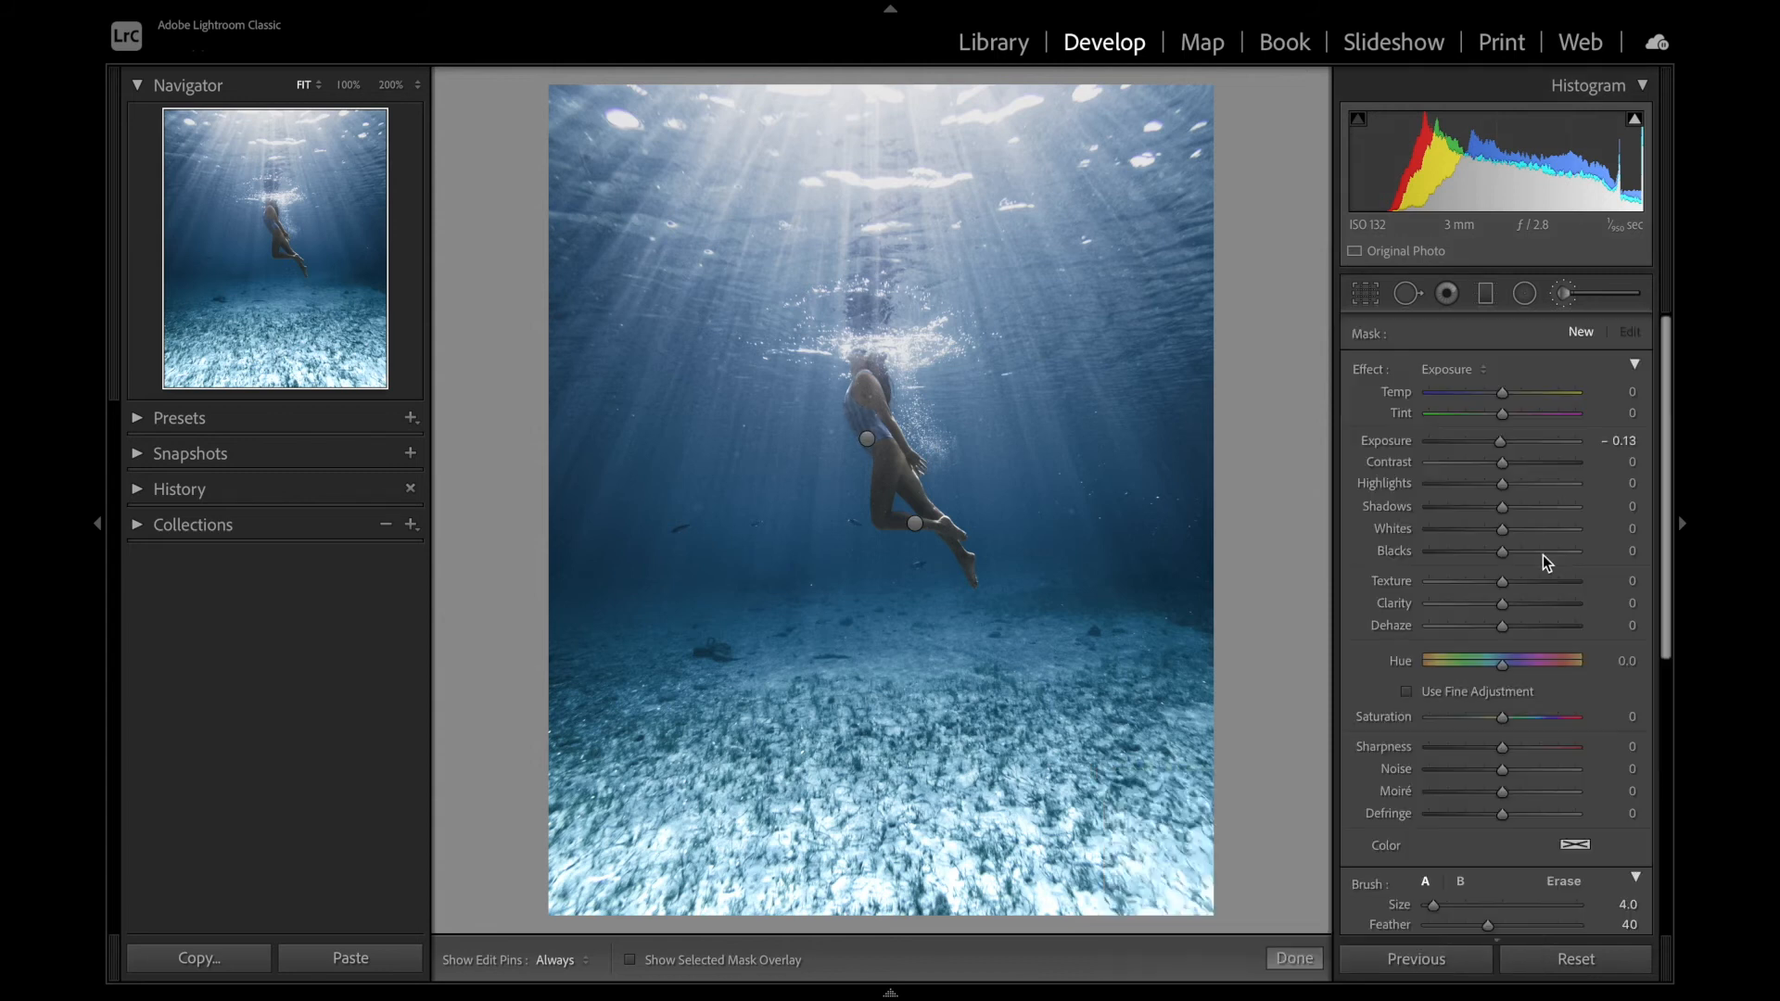
# Step: Darken the water on both sides of the swimmer with two large radial filters using contrast 15 and shadows -31
pyautogui.click(1525, 295)
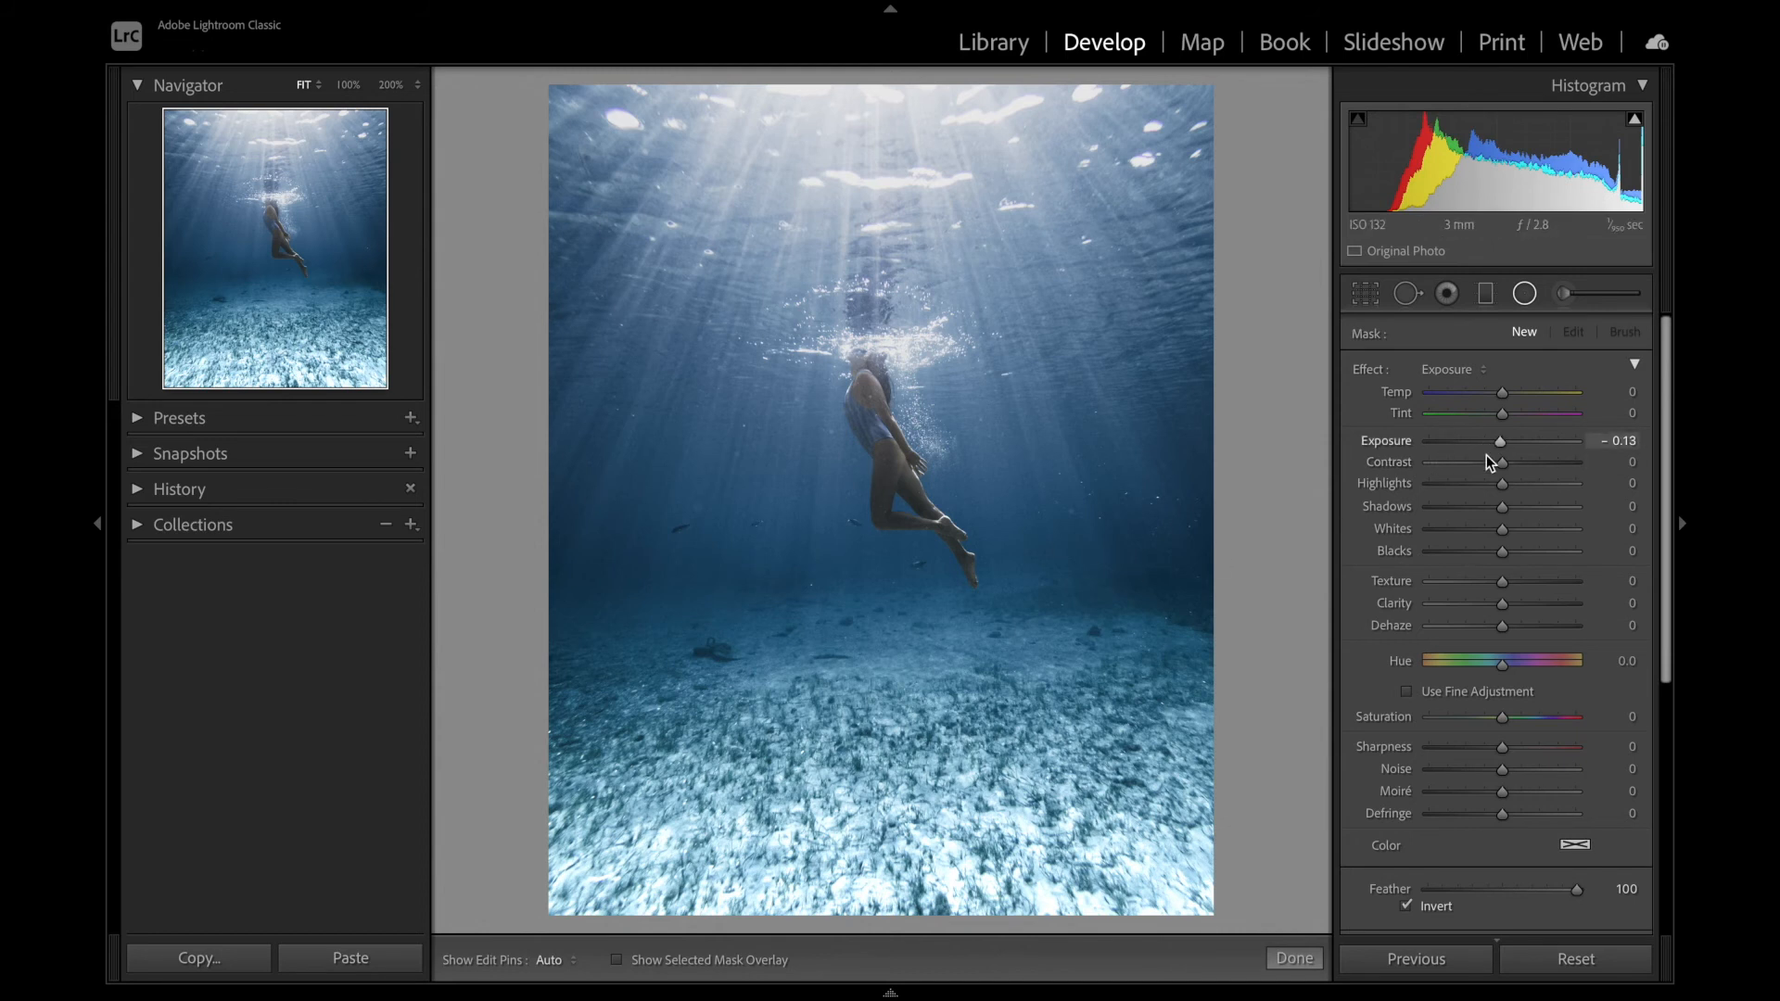
pyautogui.click(1513, 462)
pyautogui.moveTo(1502, 506); pyautogui.dragTo(1478, 506)
pyautogui.moveTo(1159, 361)
pyautogui.mouseDown()
pyautogui.moveTo(1252, 592)
pyautogui.moveTo(1311, 659)
pyautogui.moveTo(1366, 653)
pyautogui.mouseUp()
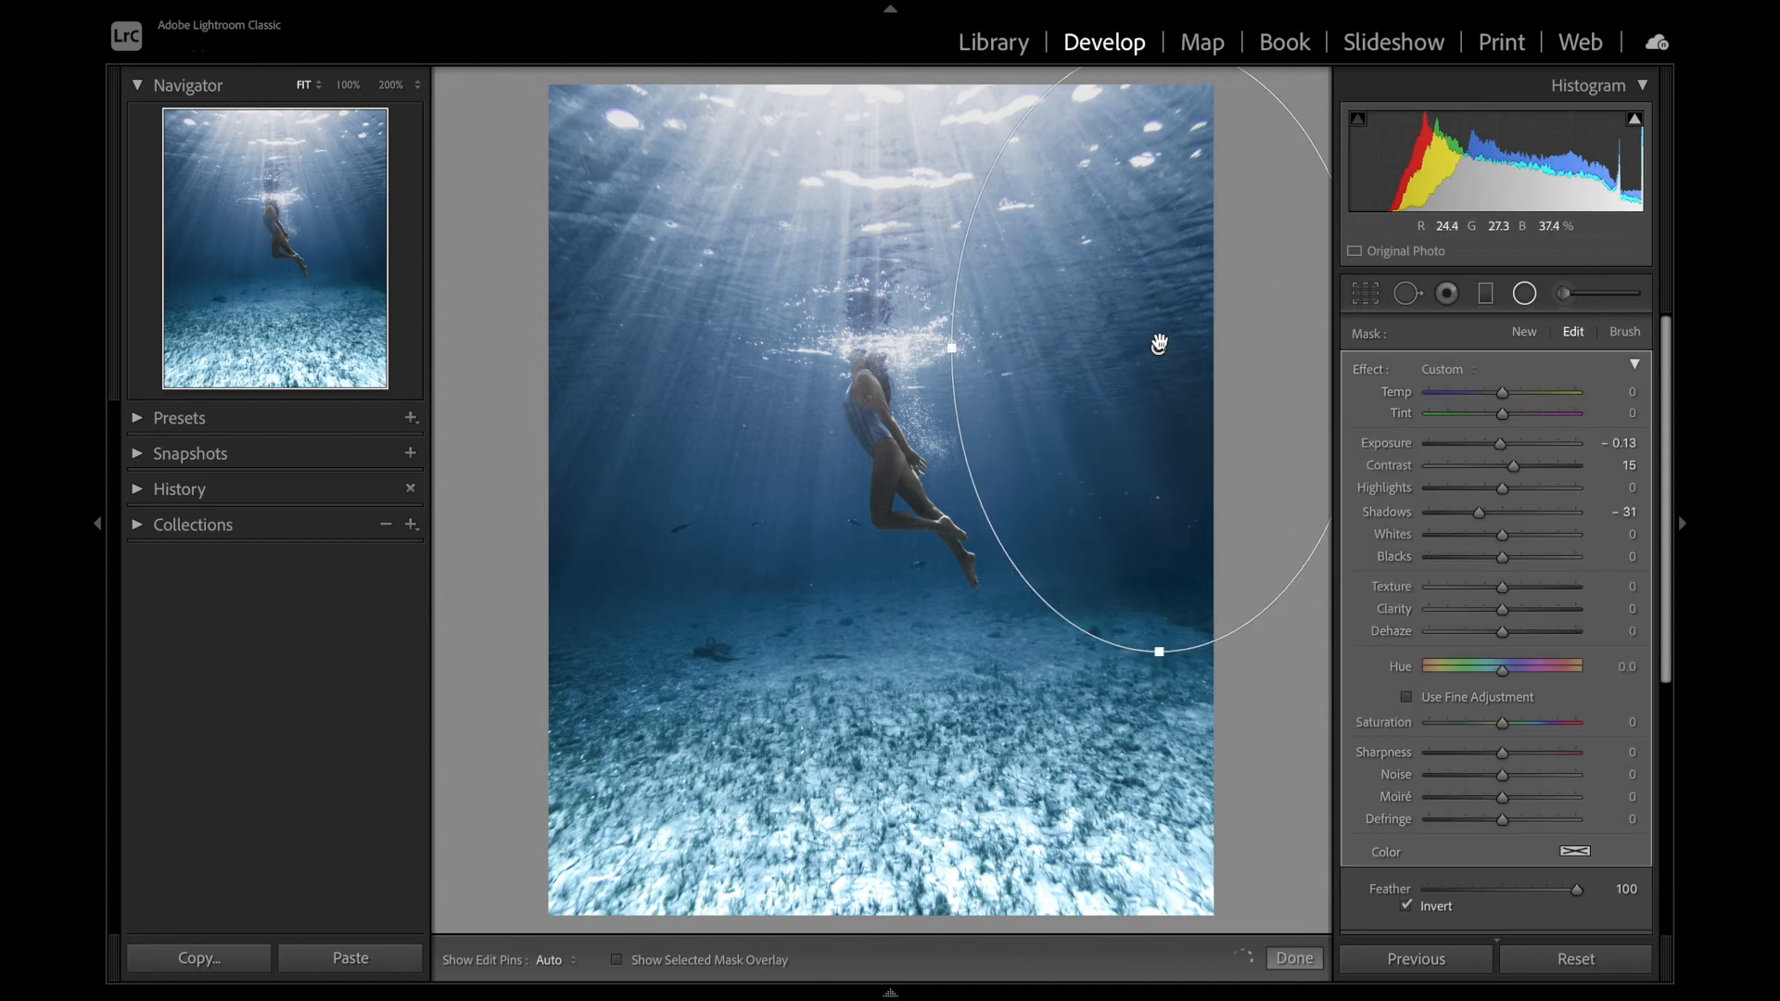
pyautogui.moveTo(1160, 520); pyautogui.dragTo(1161, 500)
pyautogui.moveTo(507, 327); pyautogui.dragTo(770, 643)
pyautogui.moveTo(508, 335); pyautogui.dragTo(560, 488)
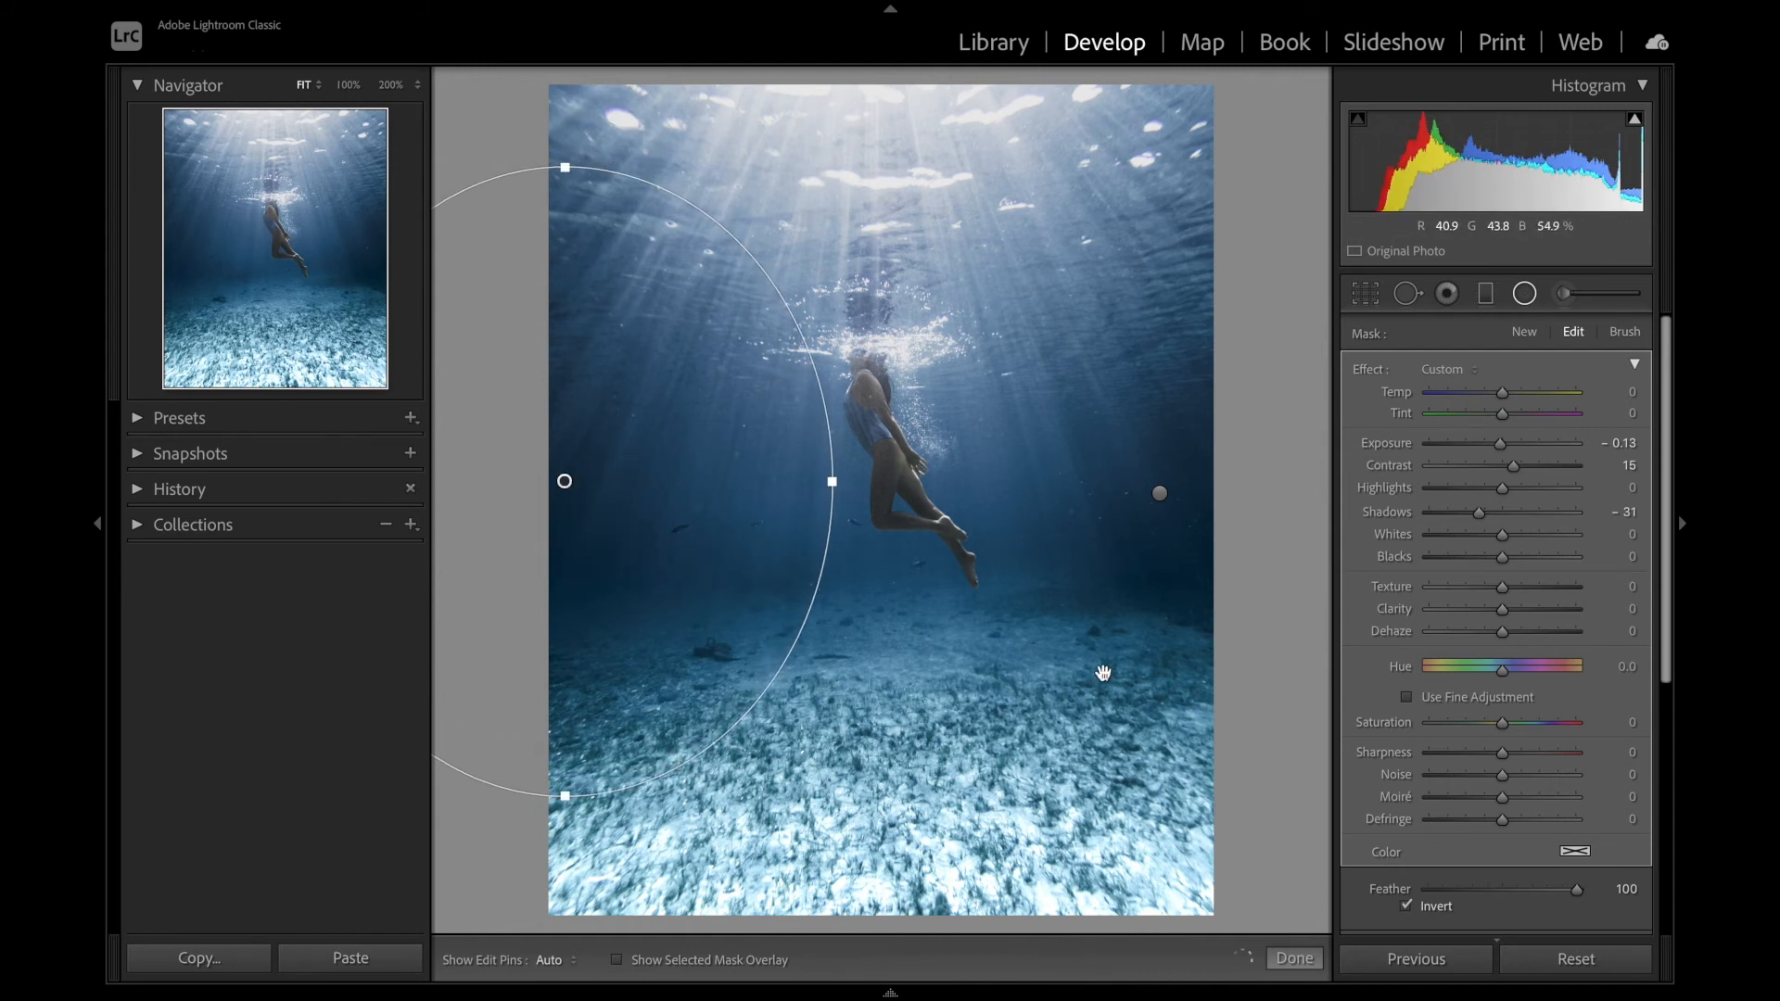
# Step: Remove the dark rocks from the seabed below the swimmer with the healing brush
pyautogui.click(1408, 294)
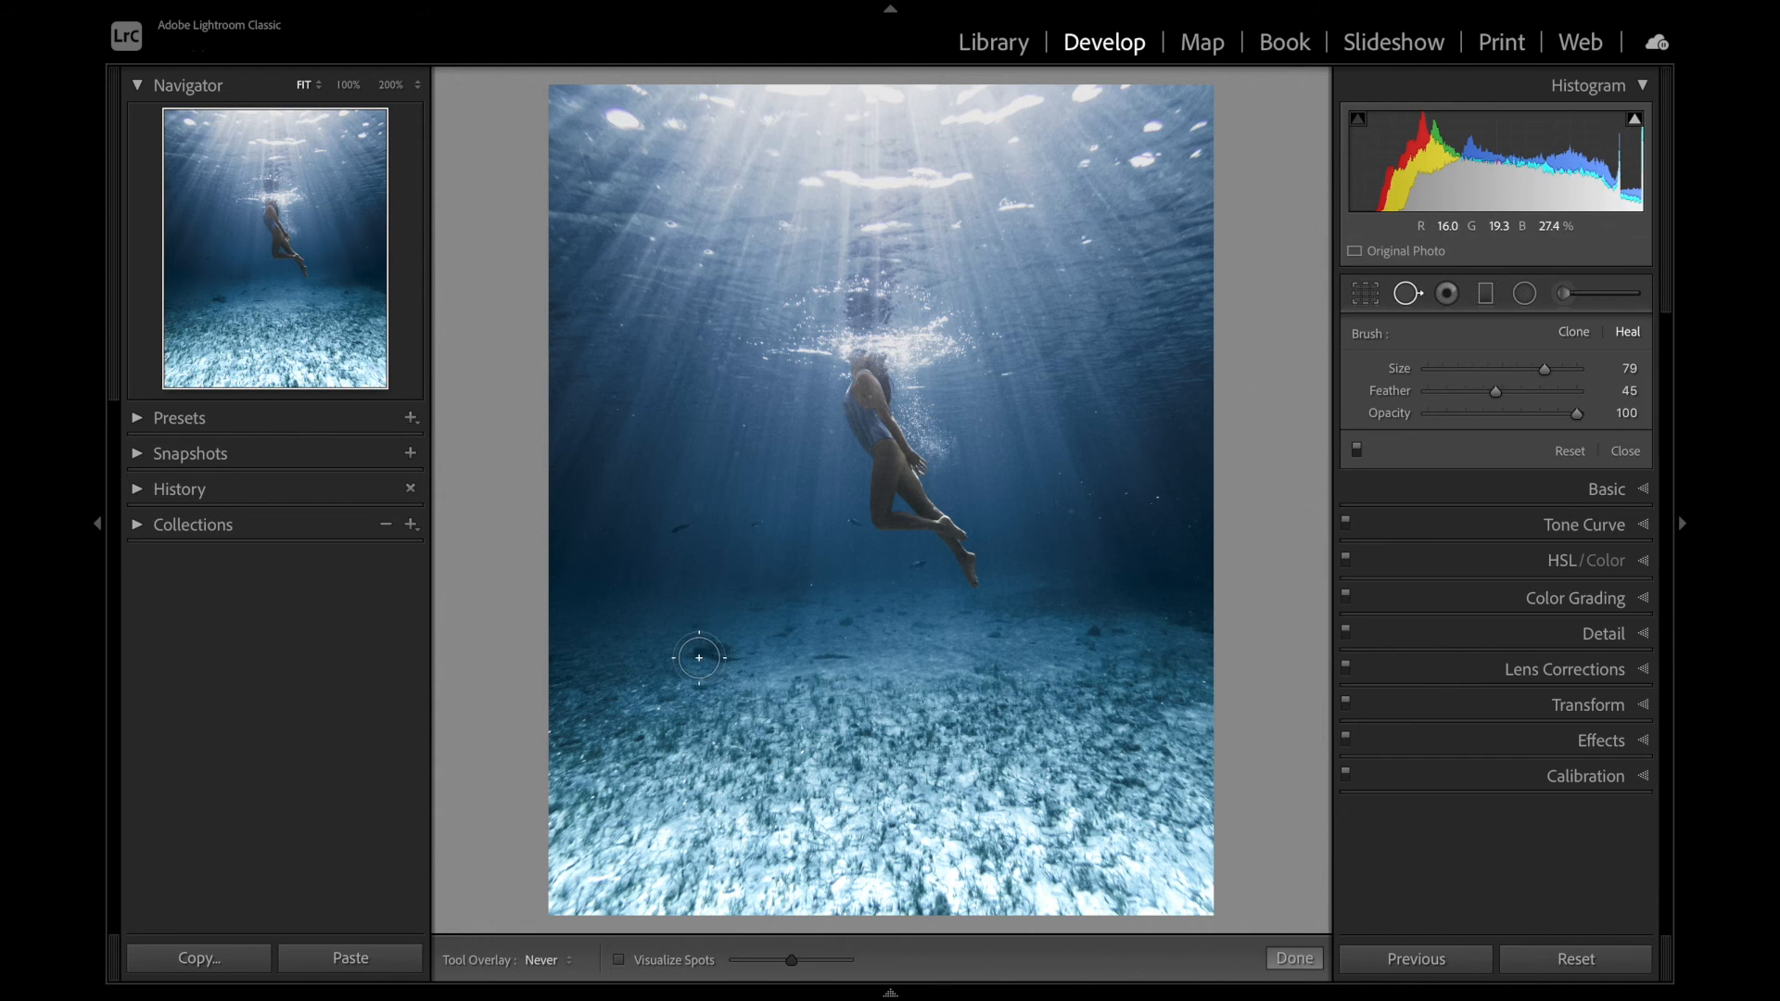
pyautogui.scroll(-3, 811, 647)
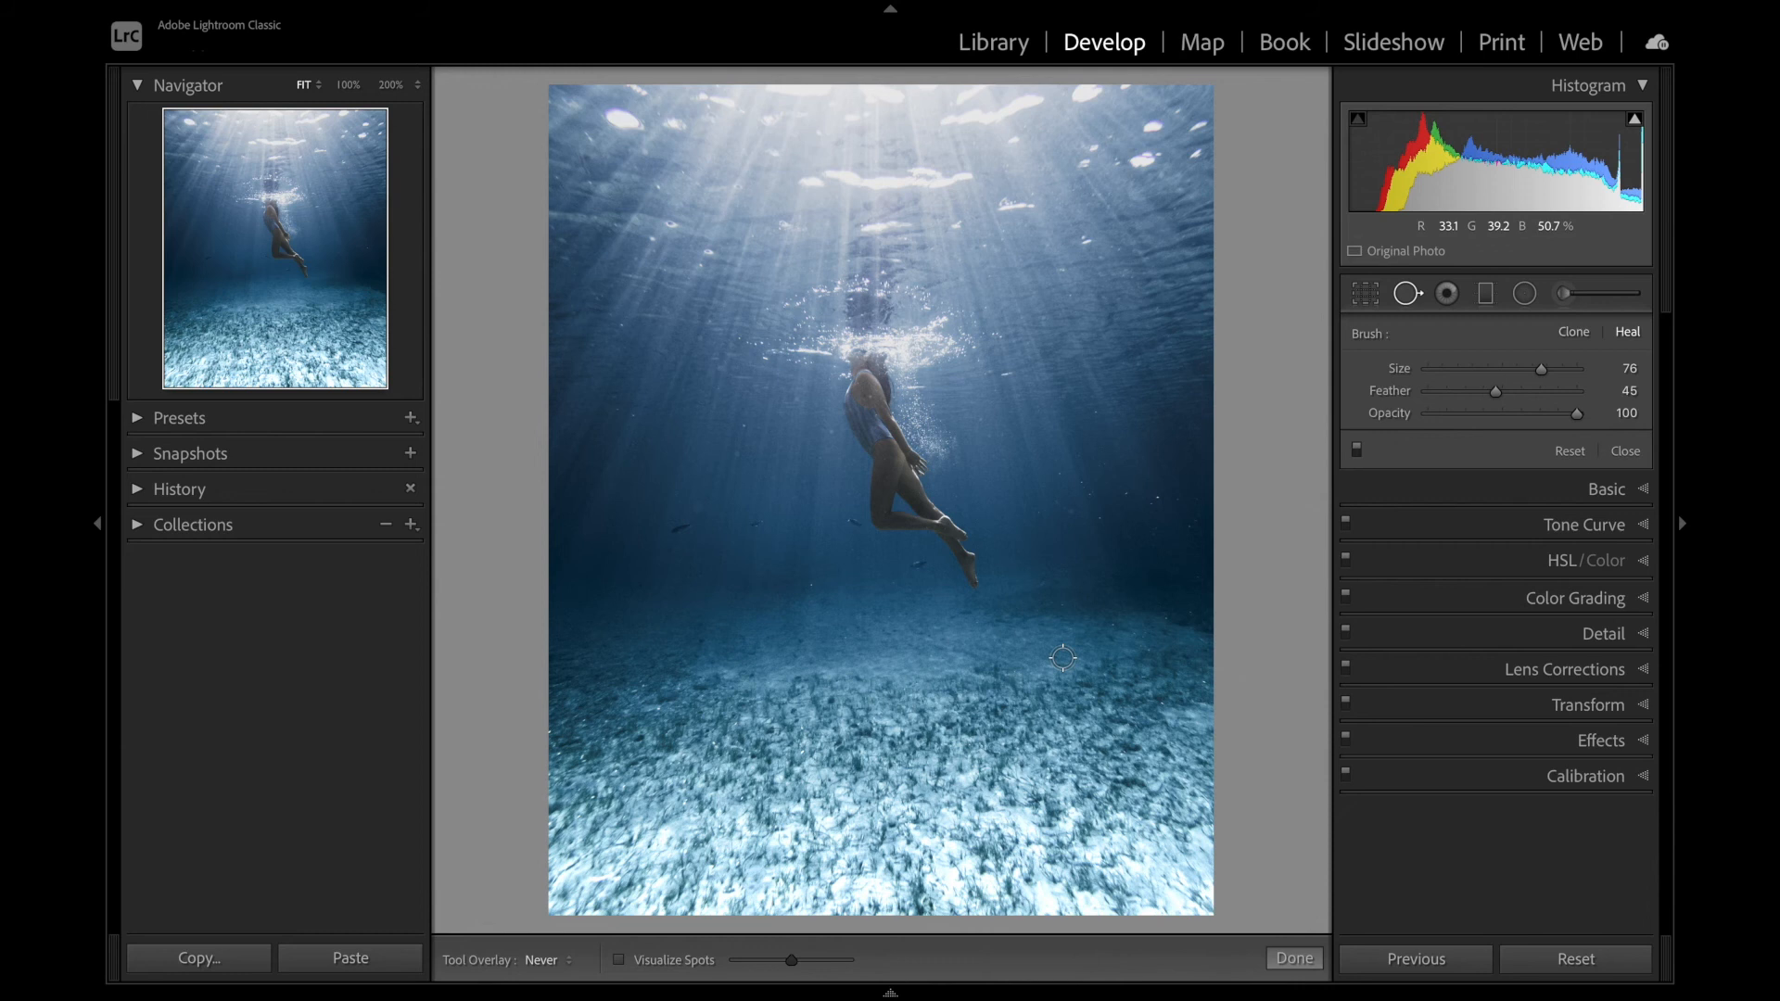
# Step: Try erasing part of the skin brush mask on the swimmer's bent lower leg at 100% zoom, and undo the erasure
pyautogui.click(1563, 295)
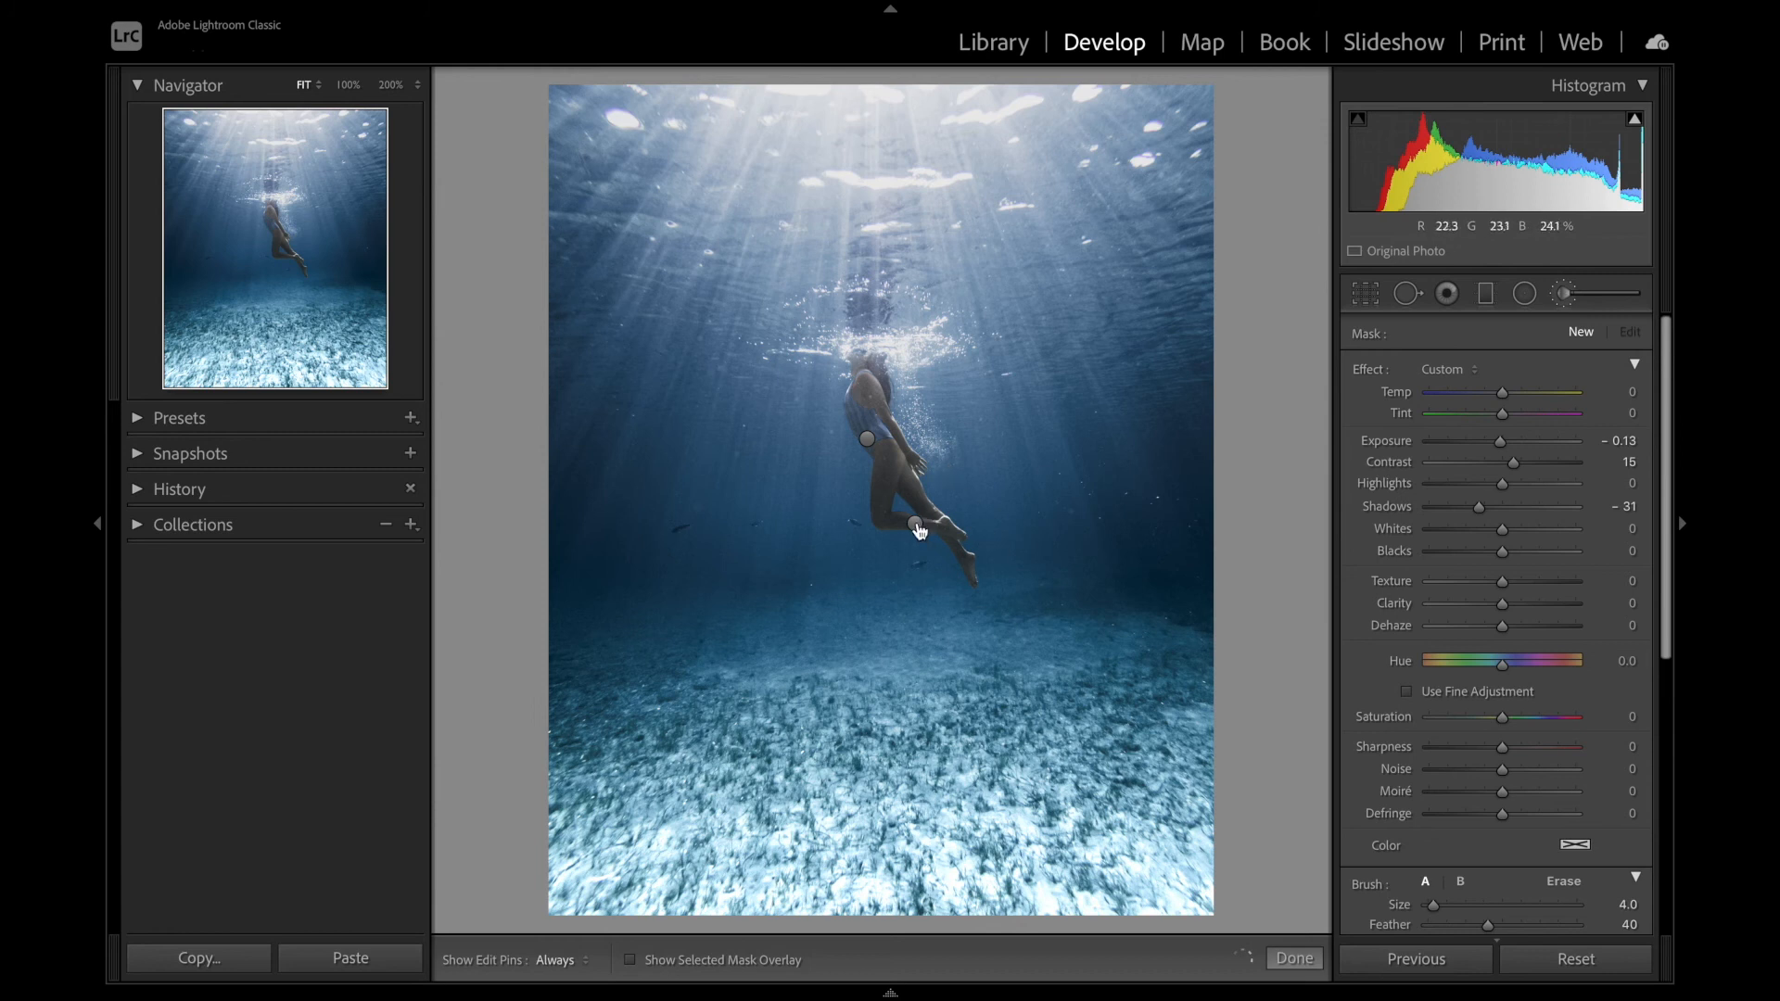
pyautogui.click(915, 523)
pyautogui.click(275, 249)
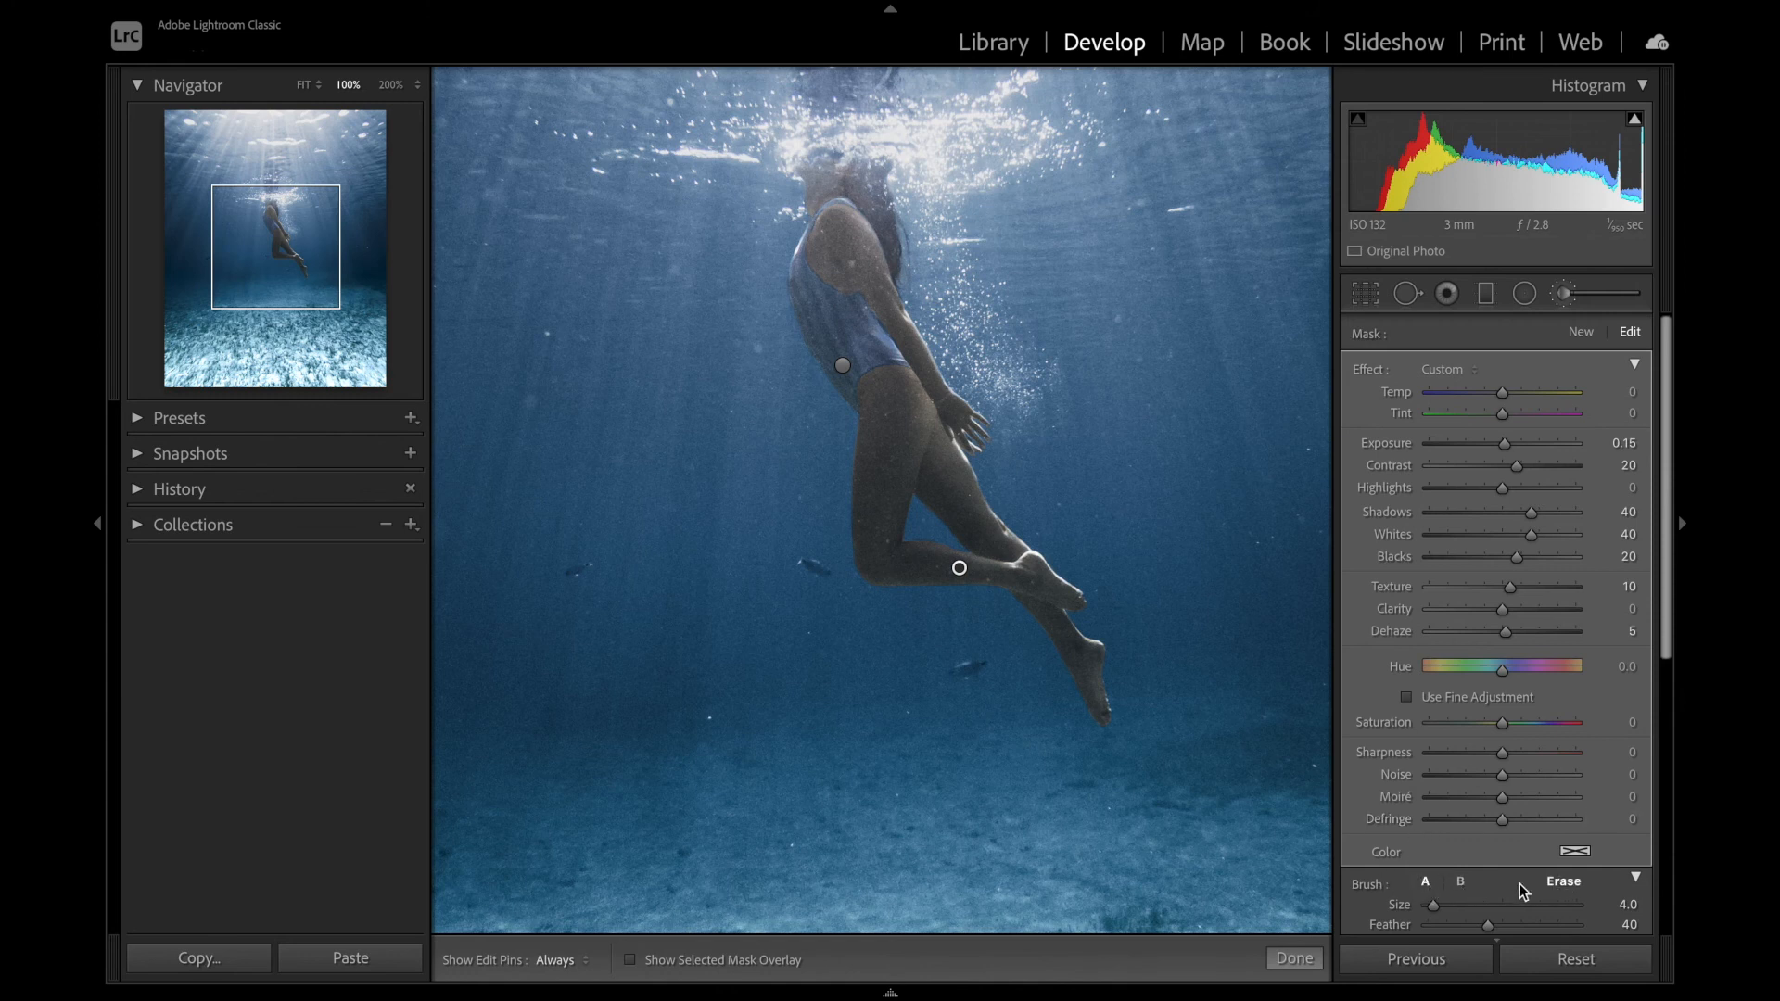
pyautogui.press('alt')
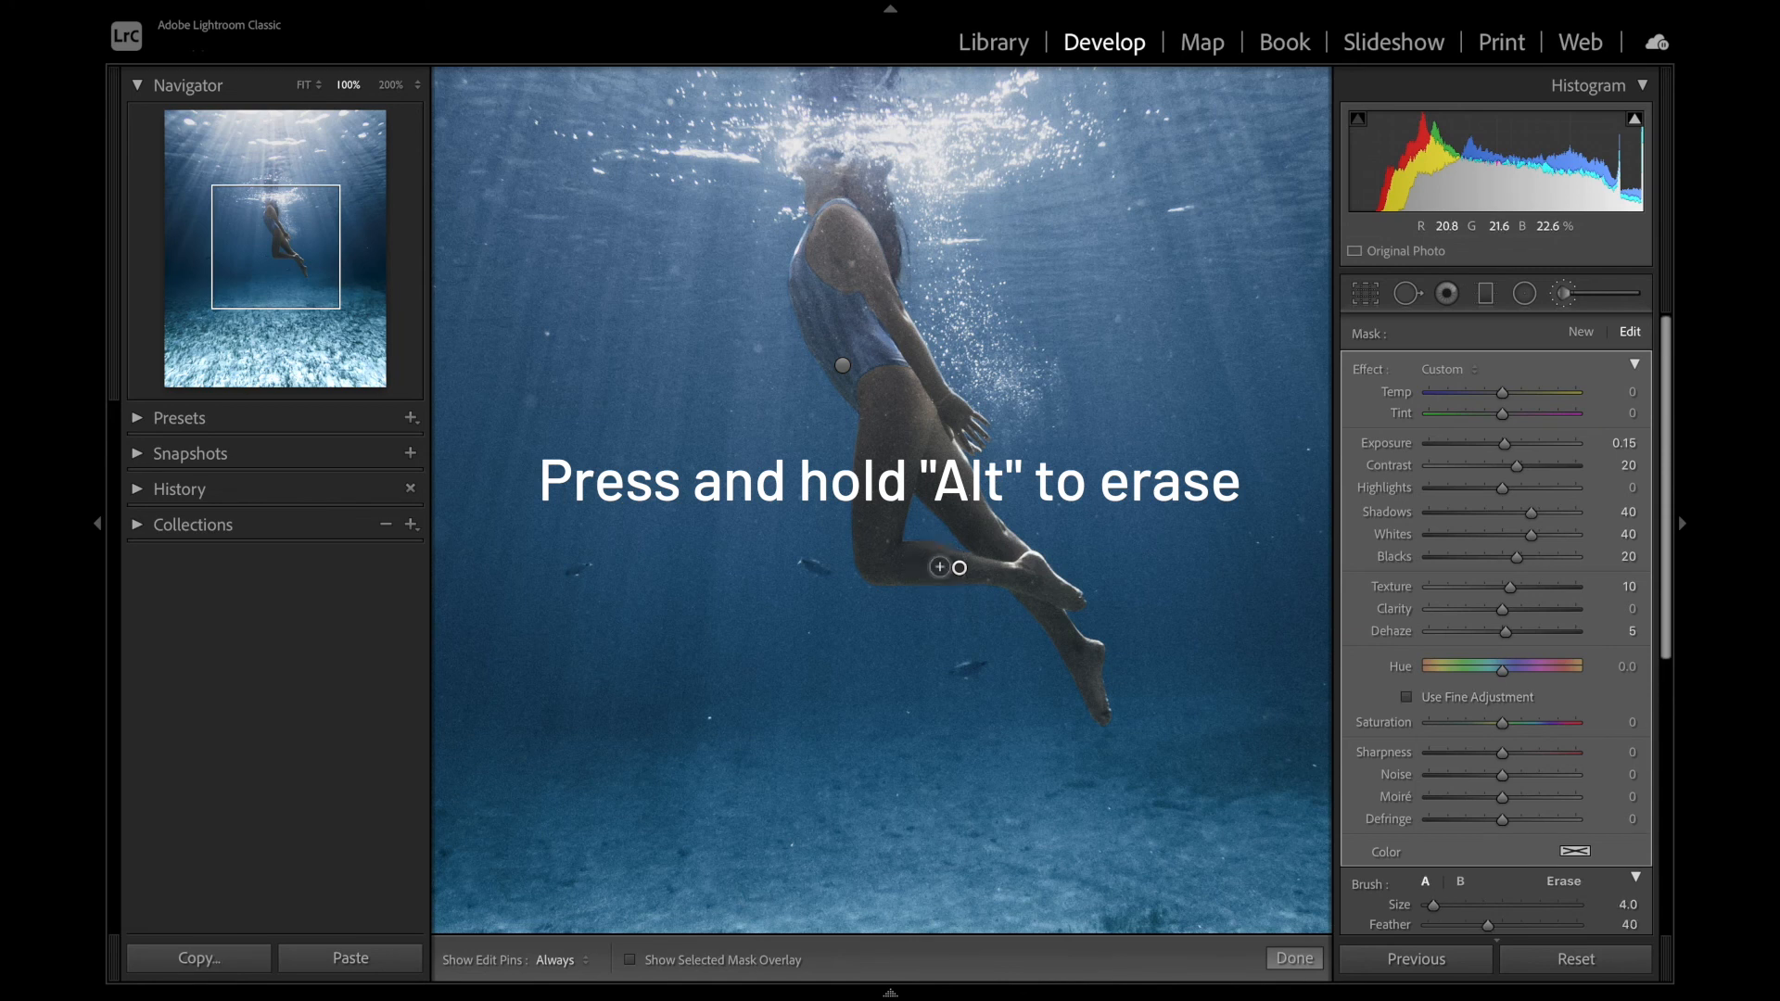
pyautogui.press('alt')
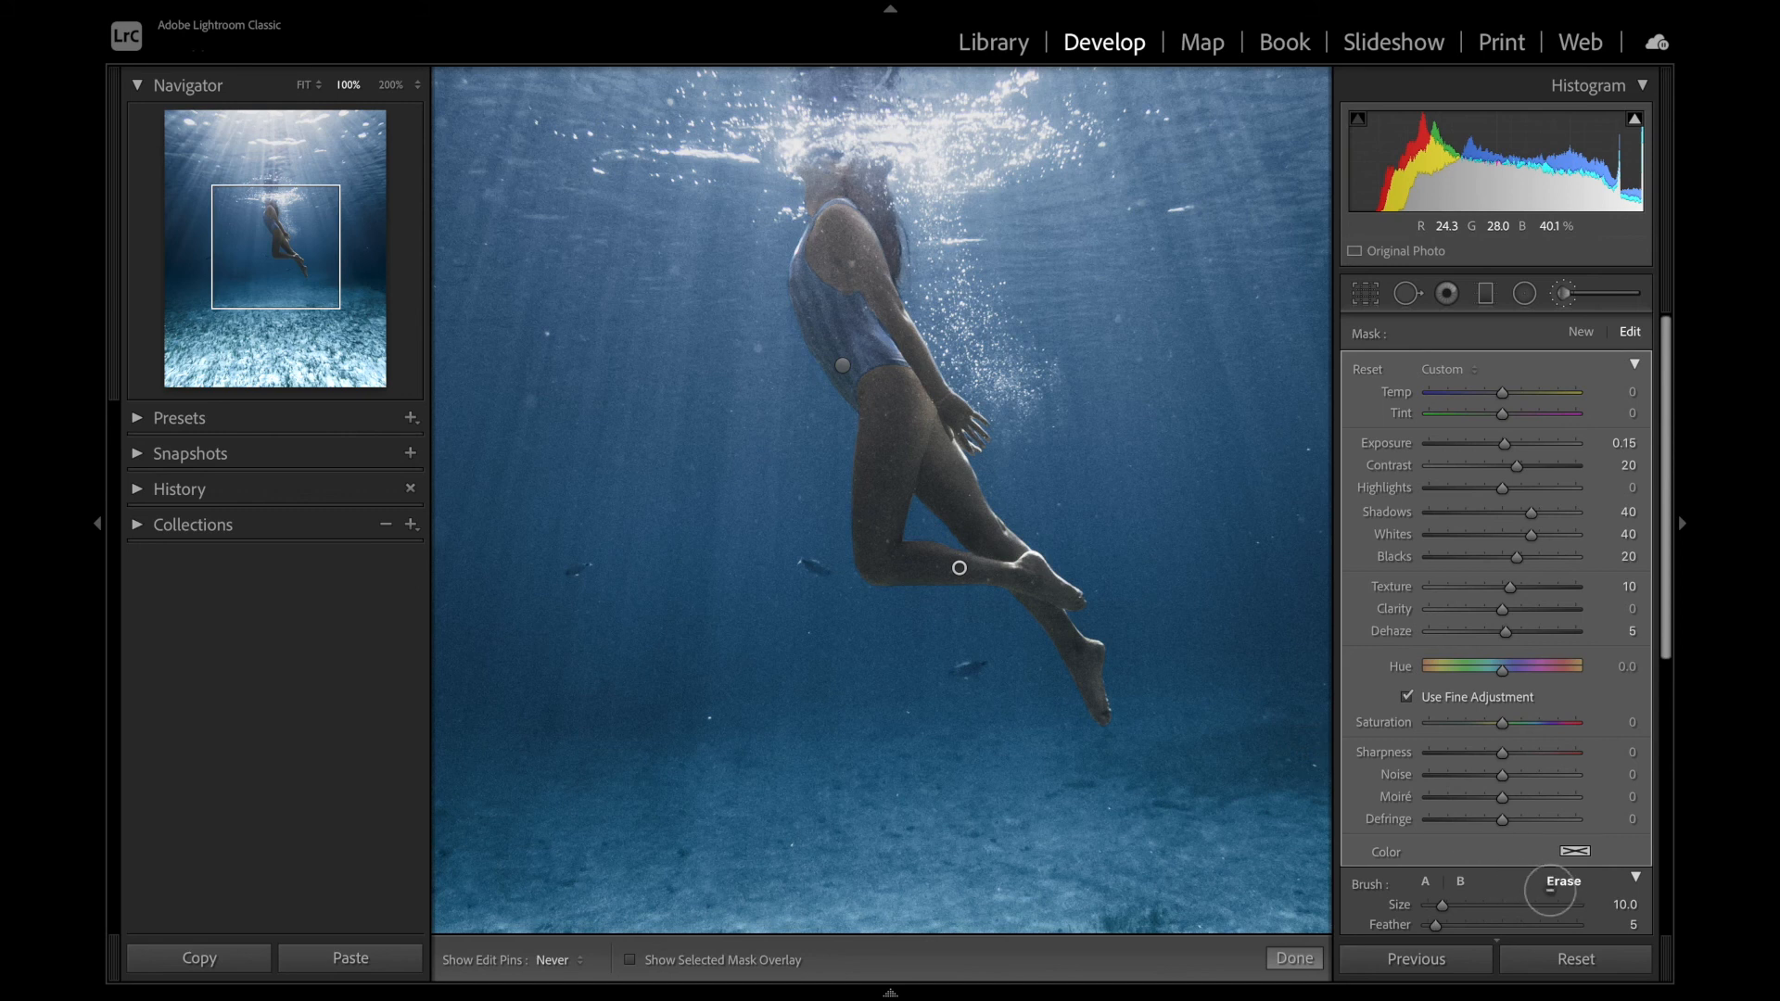
pyautogui.hotkey('ctrl', 'z')
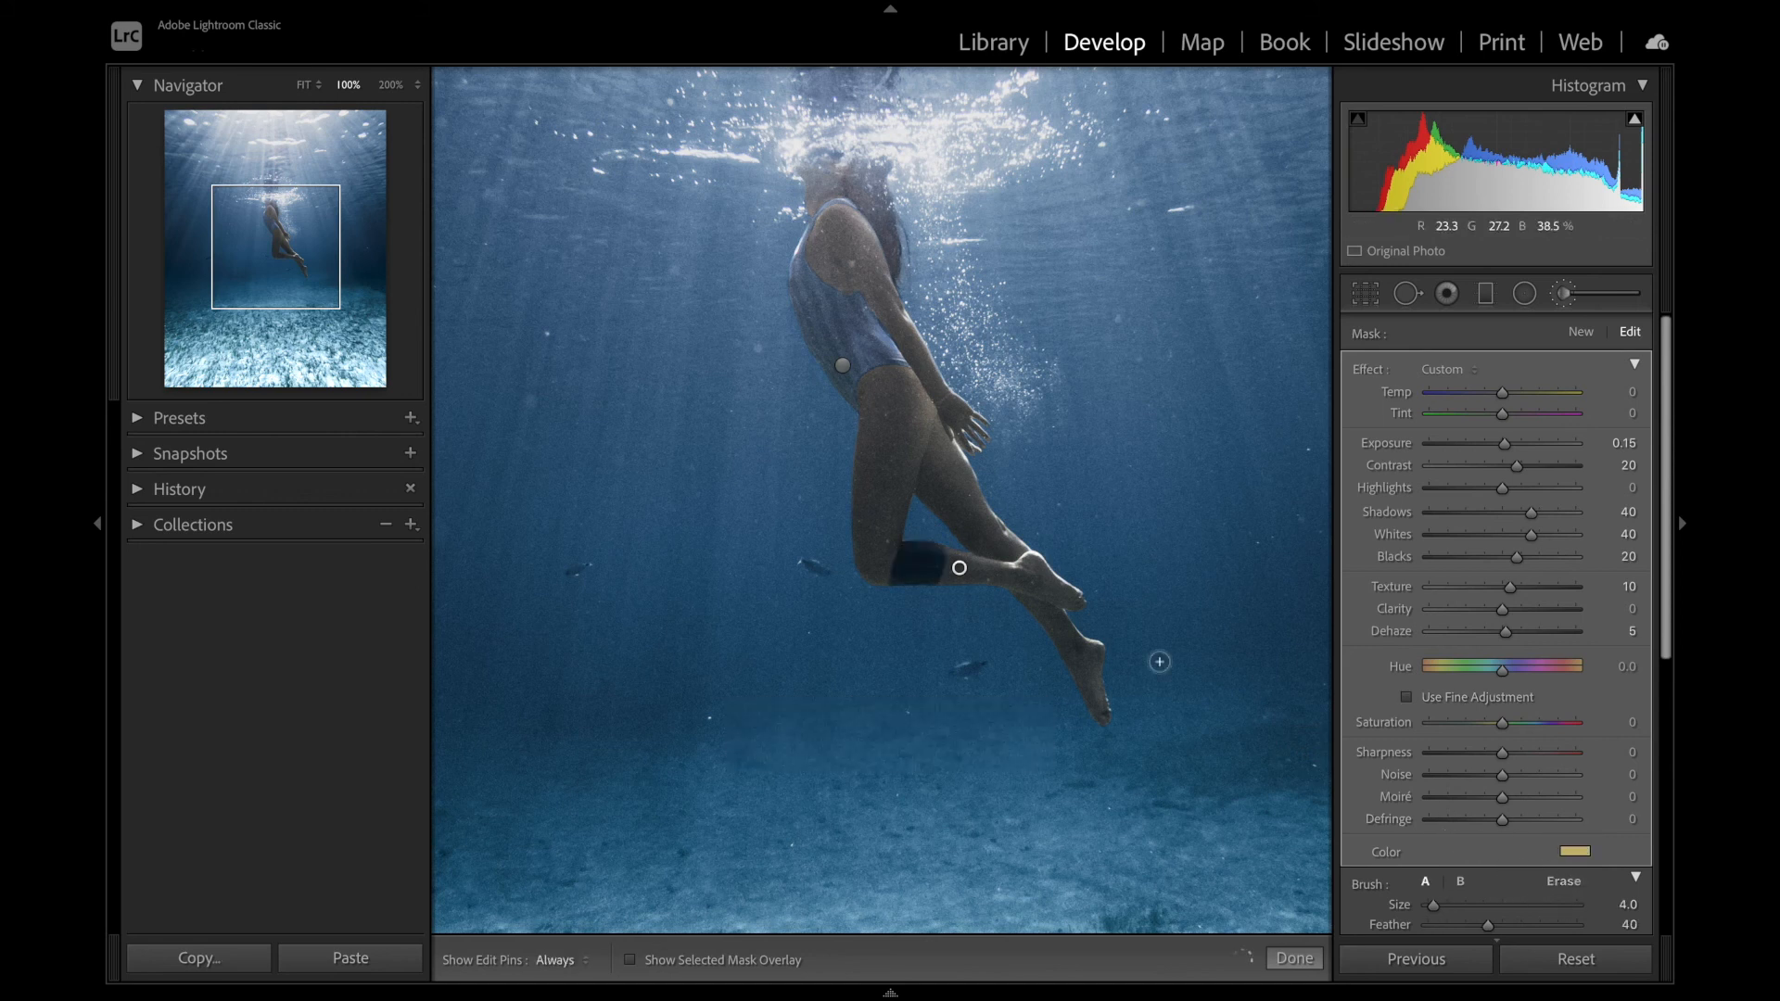
# Step: Show and hide the selected mask overlay to check the skin mask's coverage on the swimmer
pyautogui.press('o')
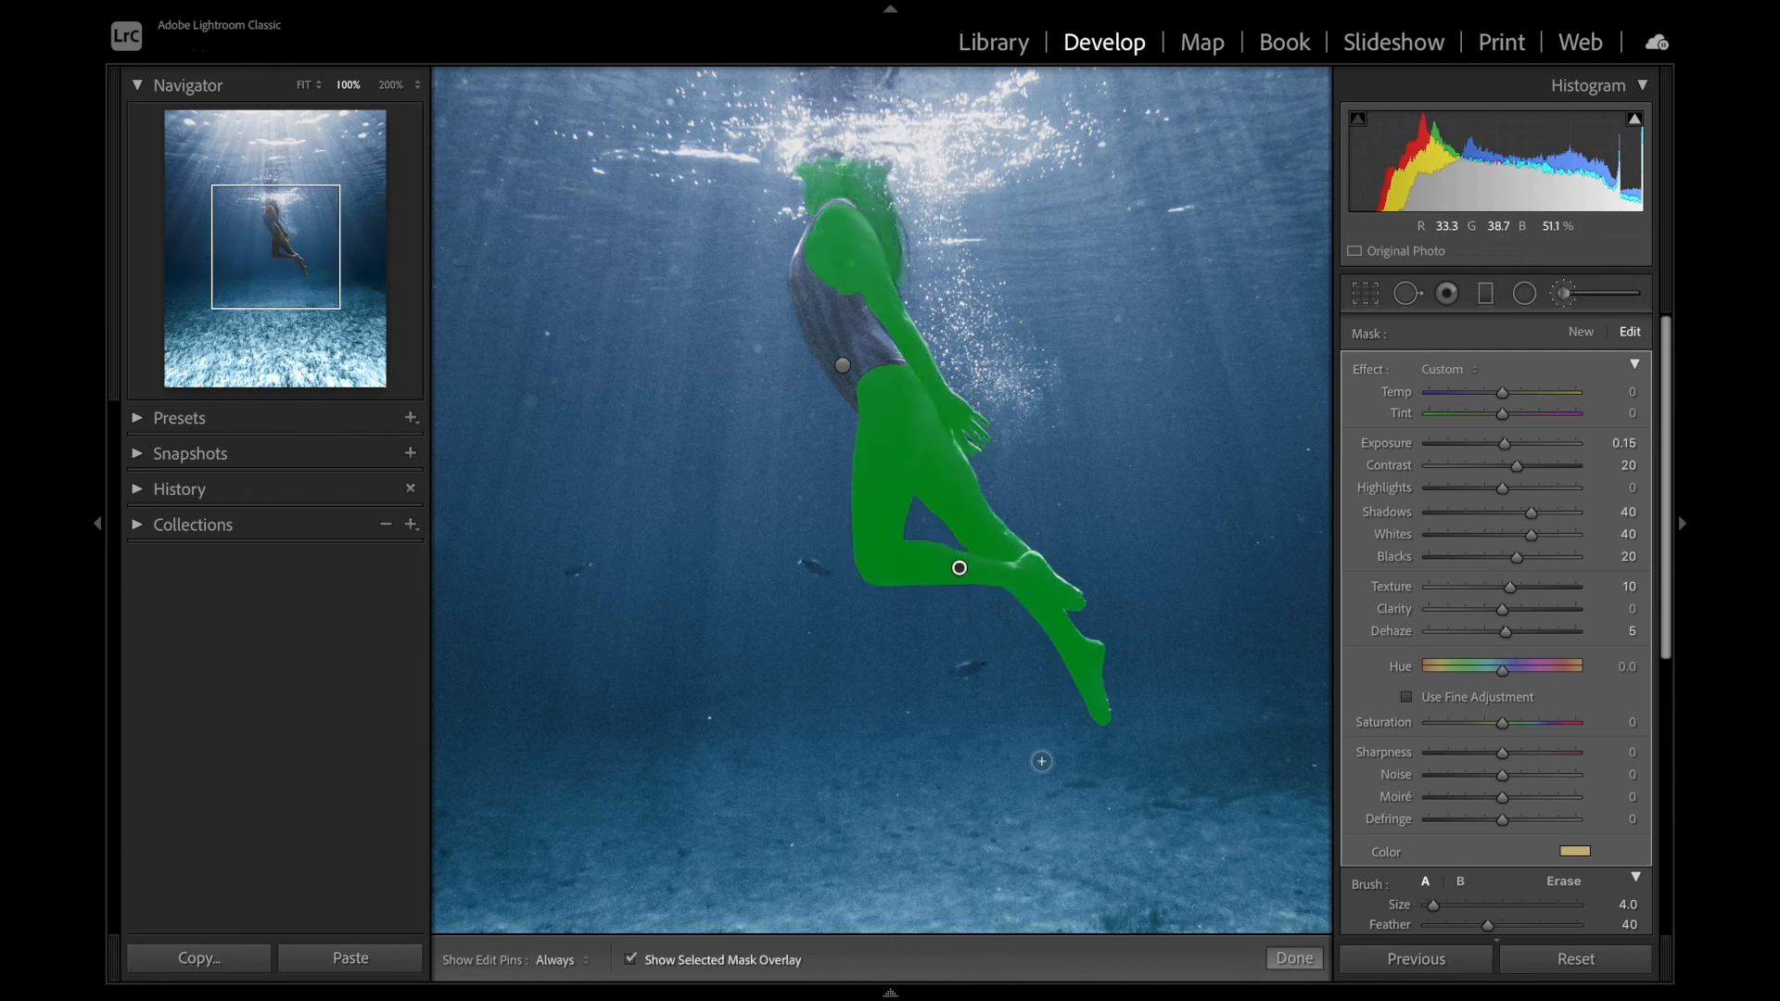
pyautogui.press('o')
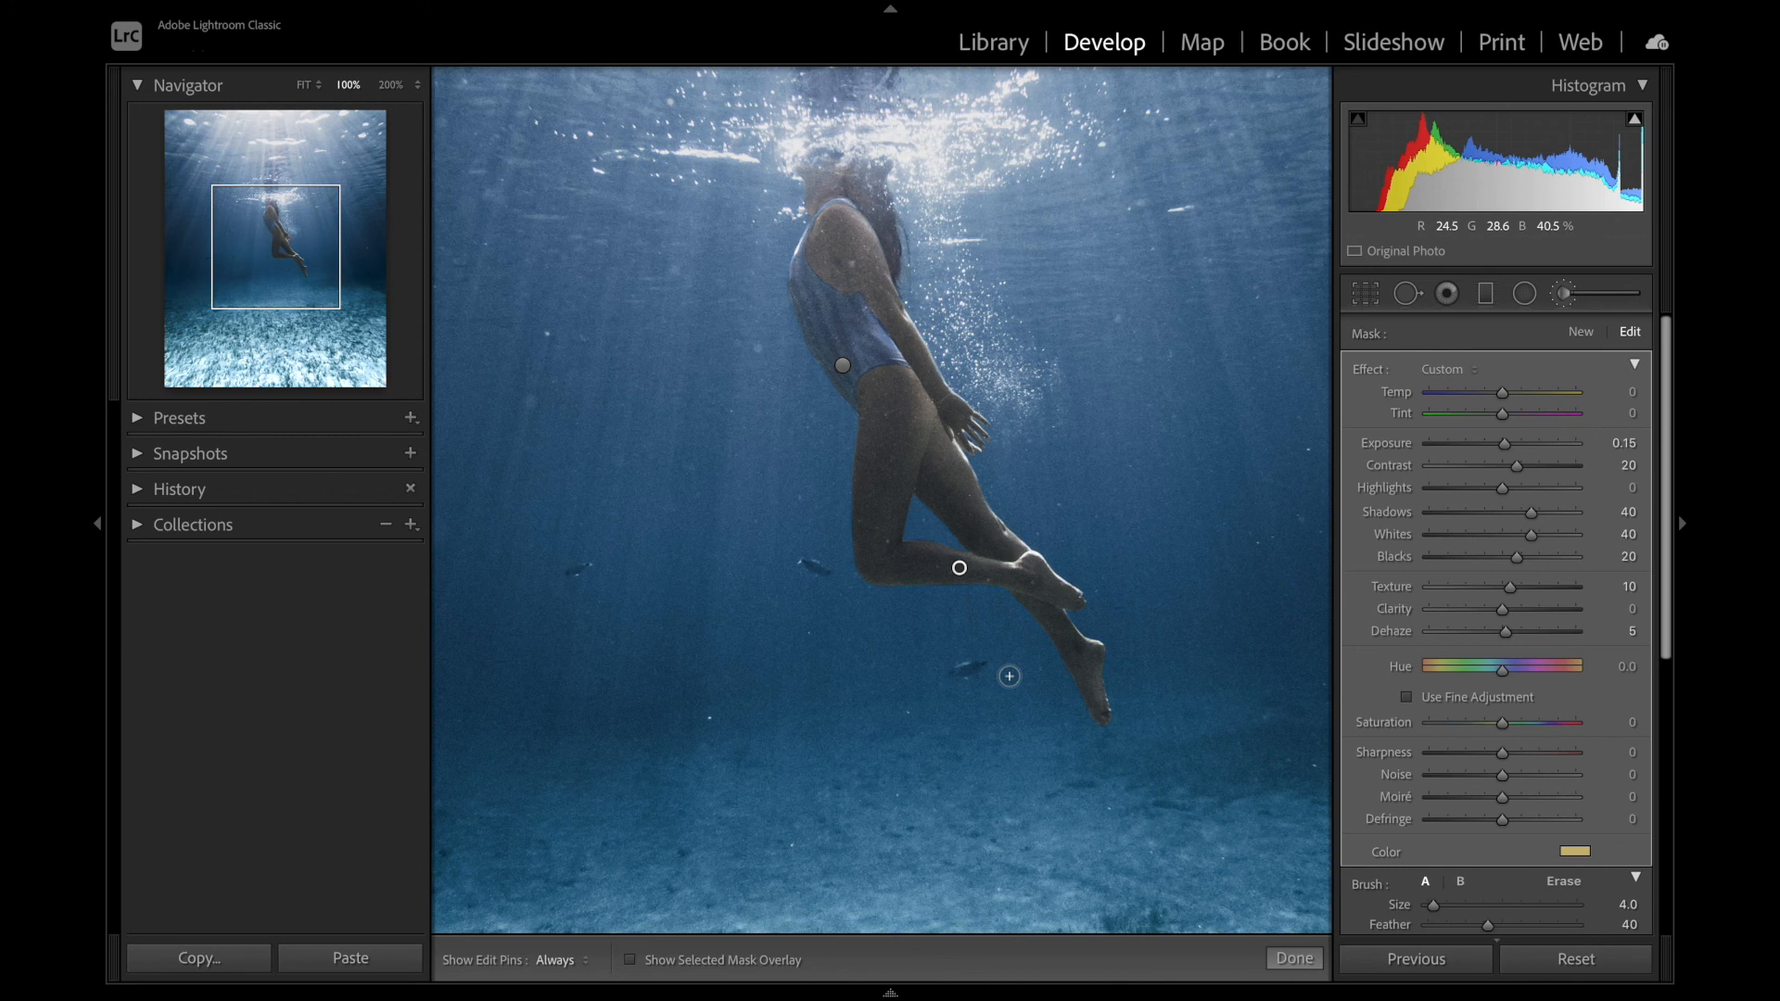
pyautogui.click(673, 967)
pyautogui.press('o')
# Step: Reopen the healing brush and toggle its spot pins to inspect the retouched seabed with and without them
pyautogui.click(1407, 293)
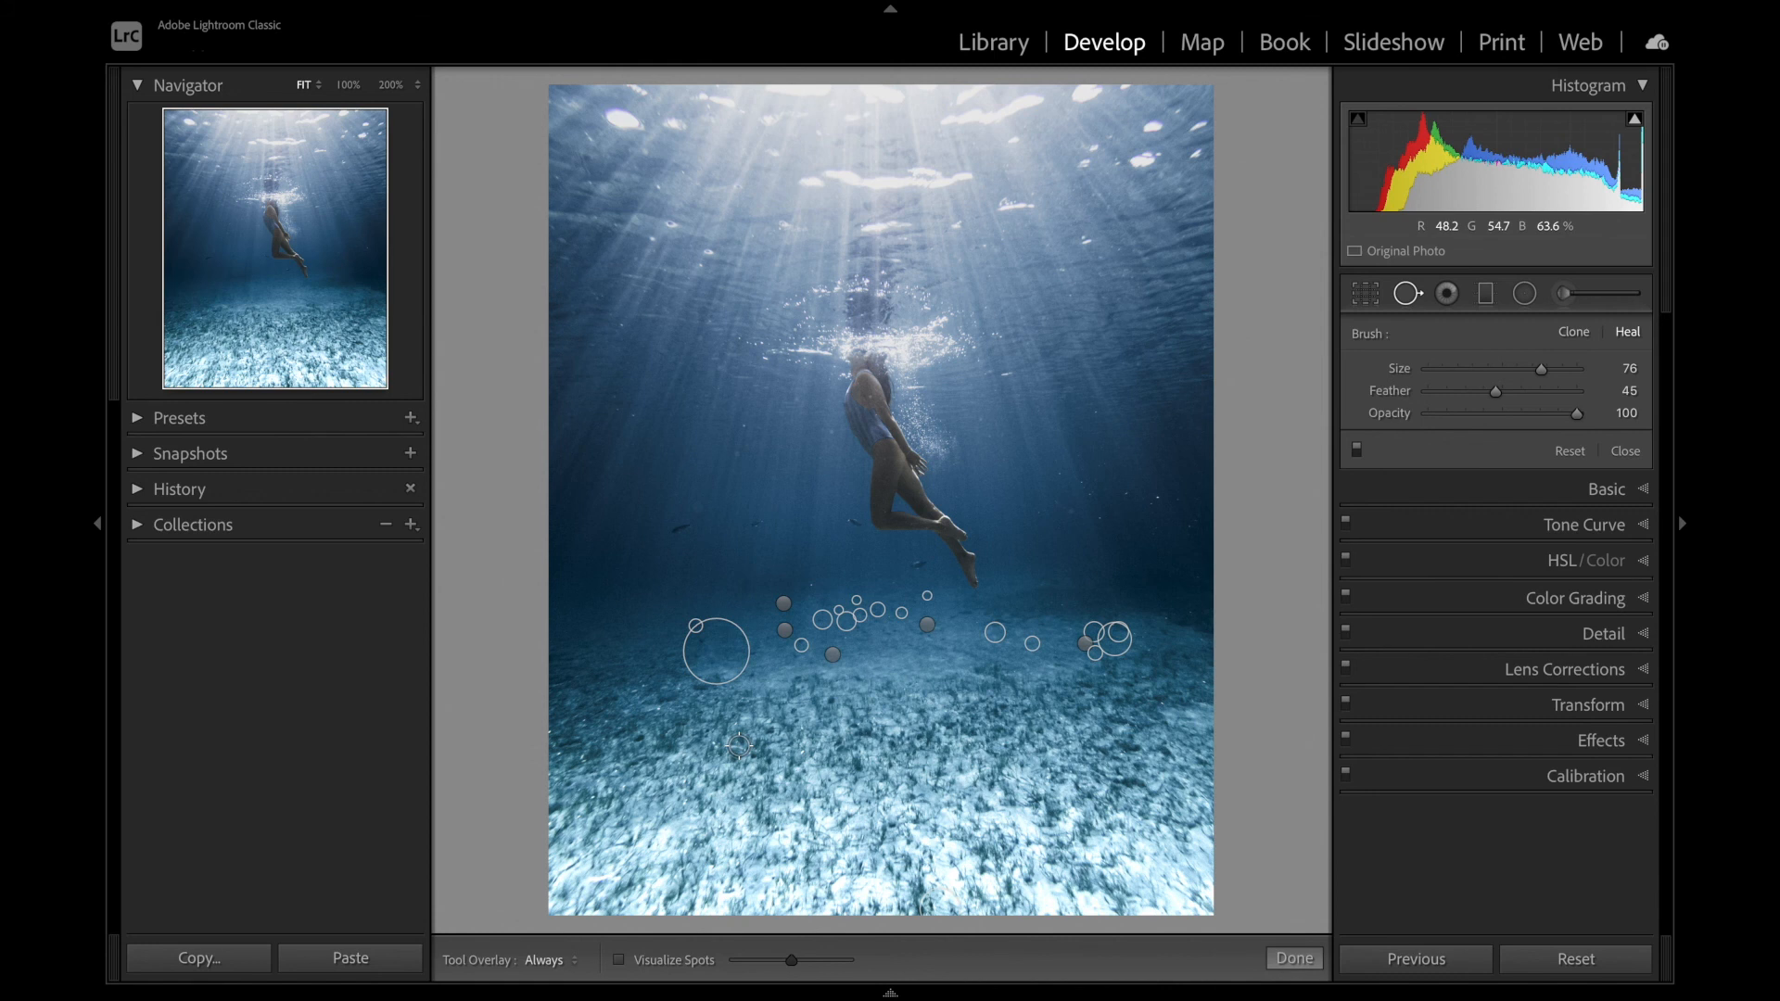
pyautogui.press('h')
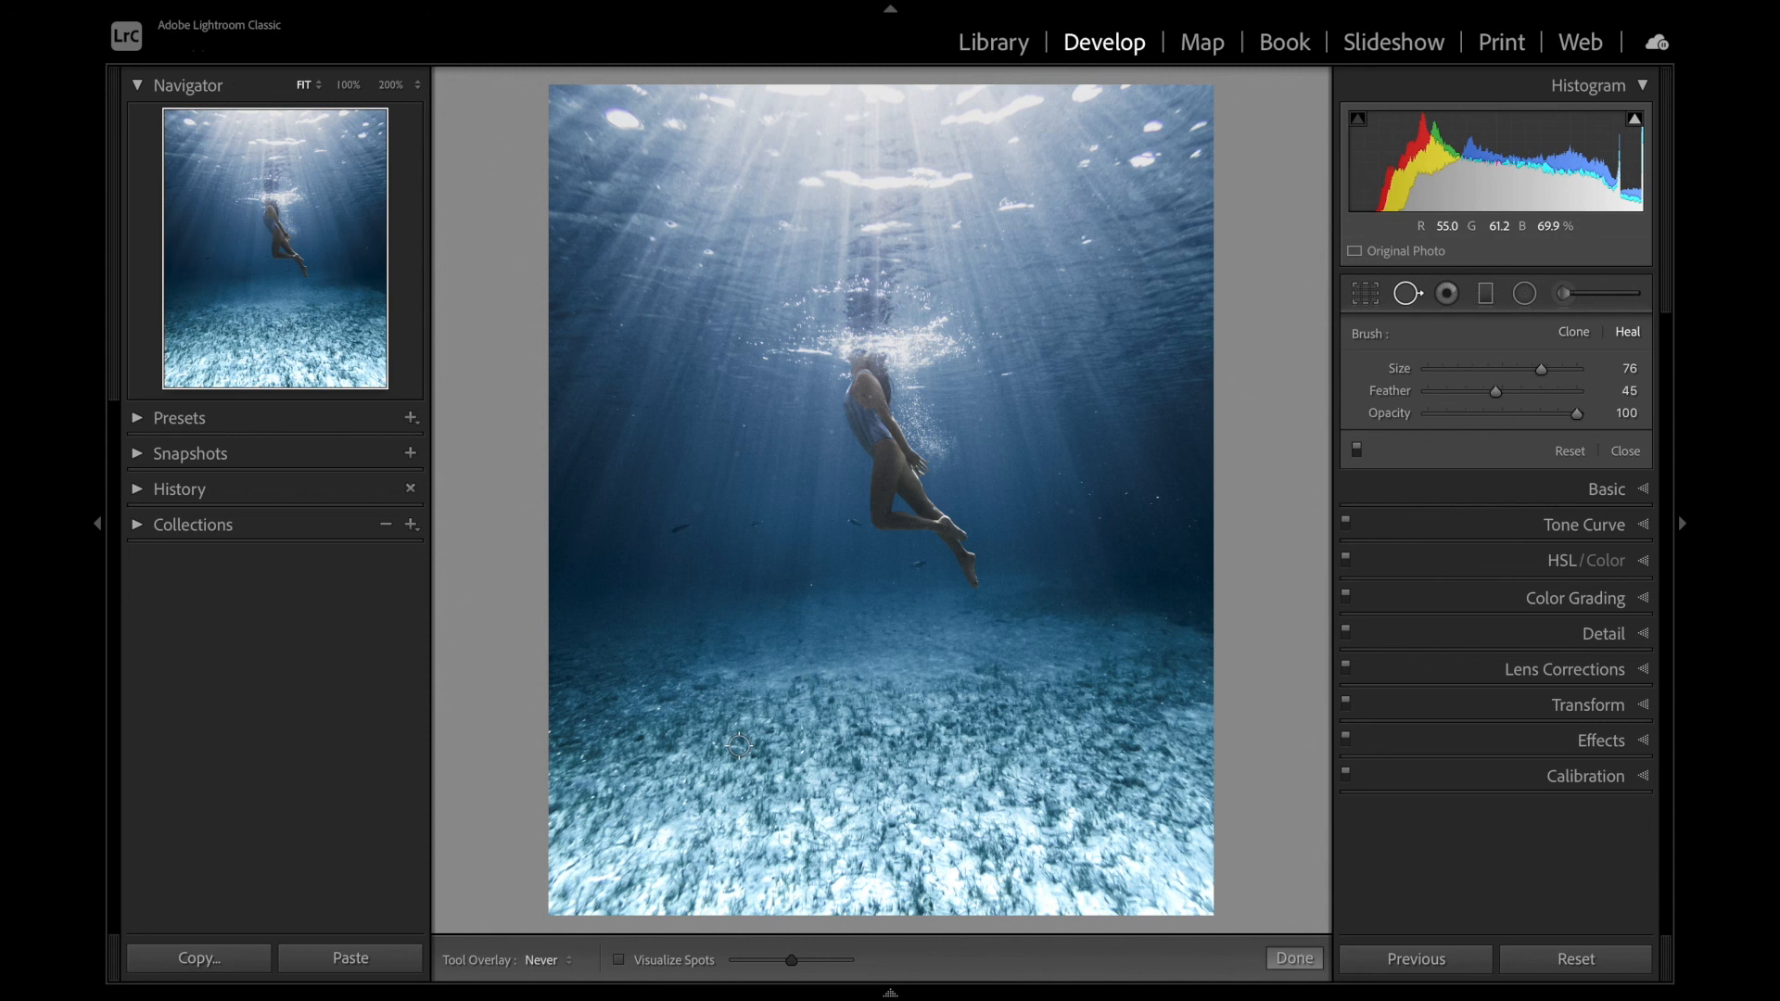
pyautogui.press('h')
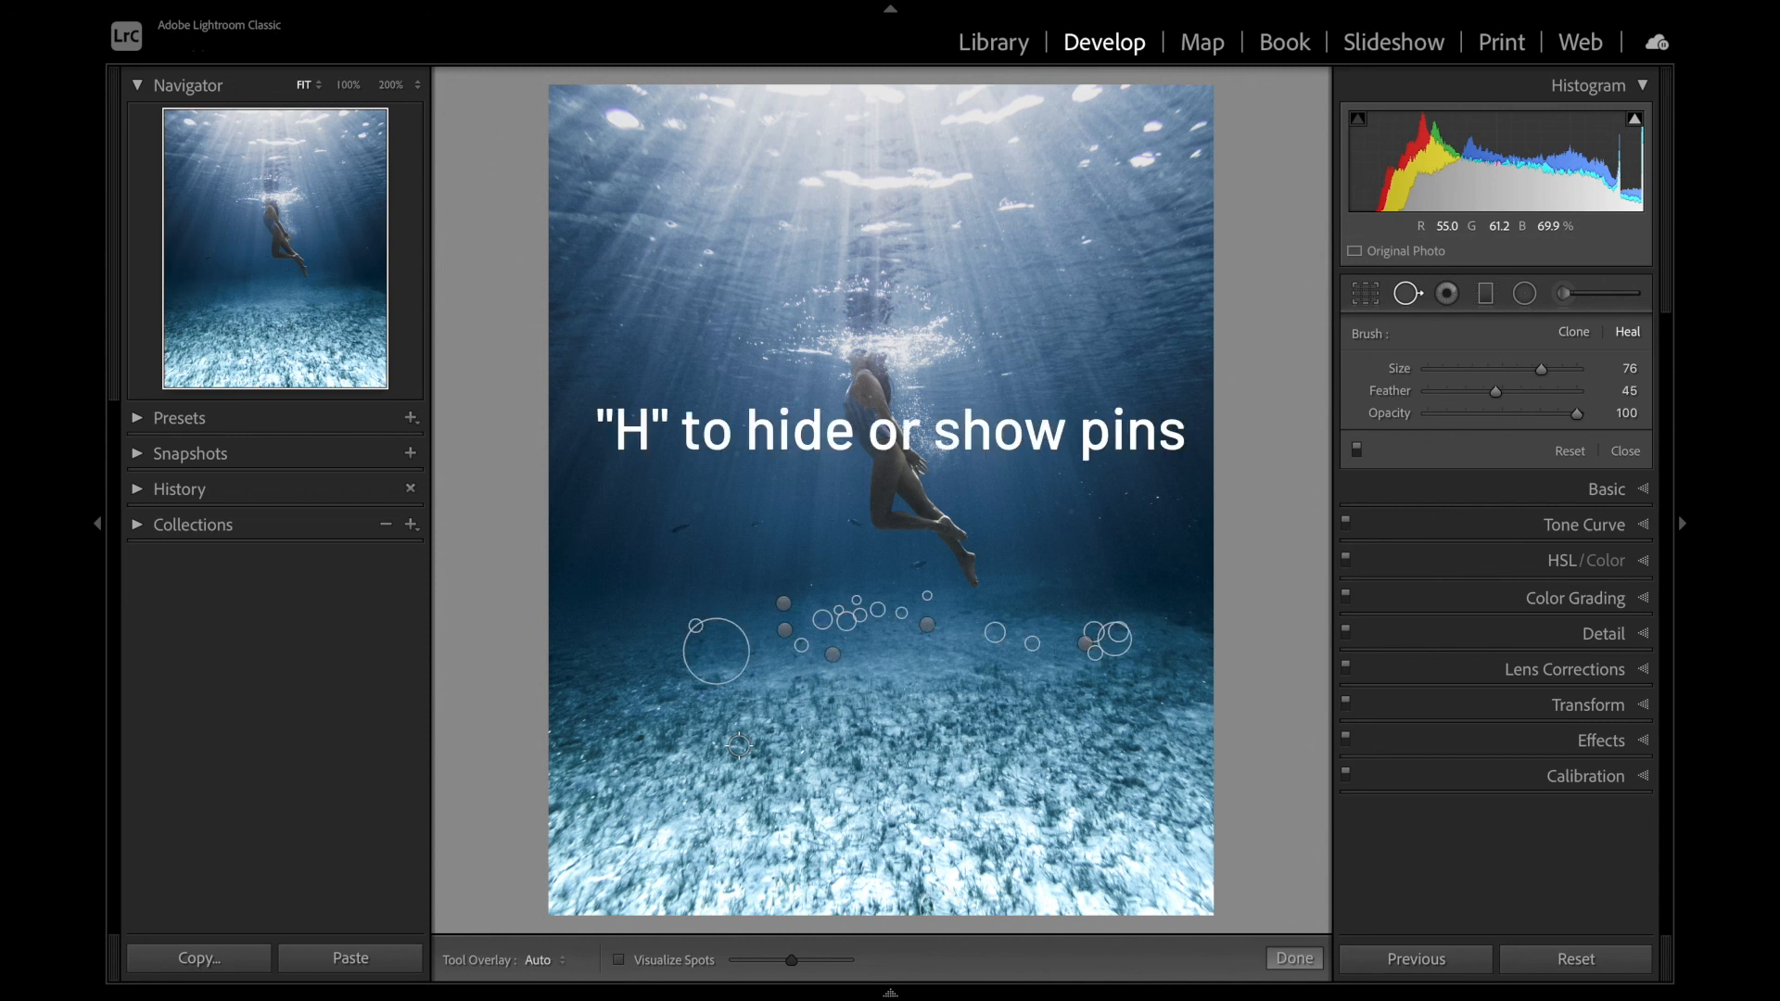
pyautogui.press('h')
pyautogui.press('h')
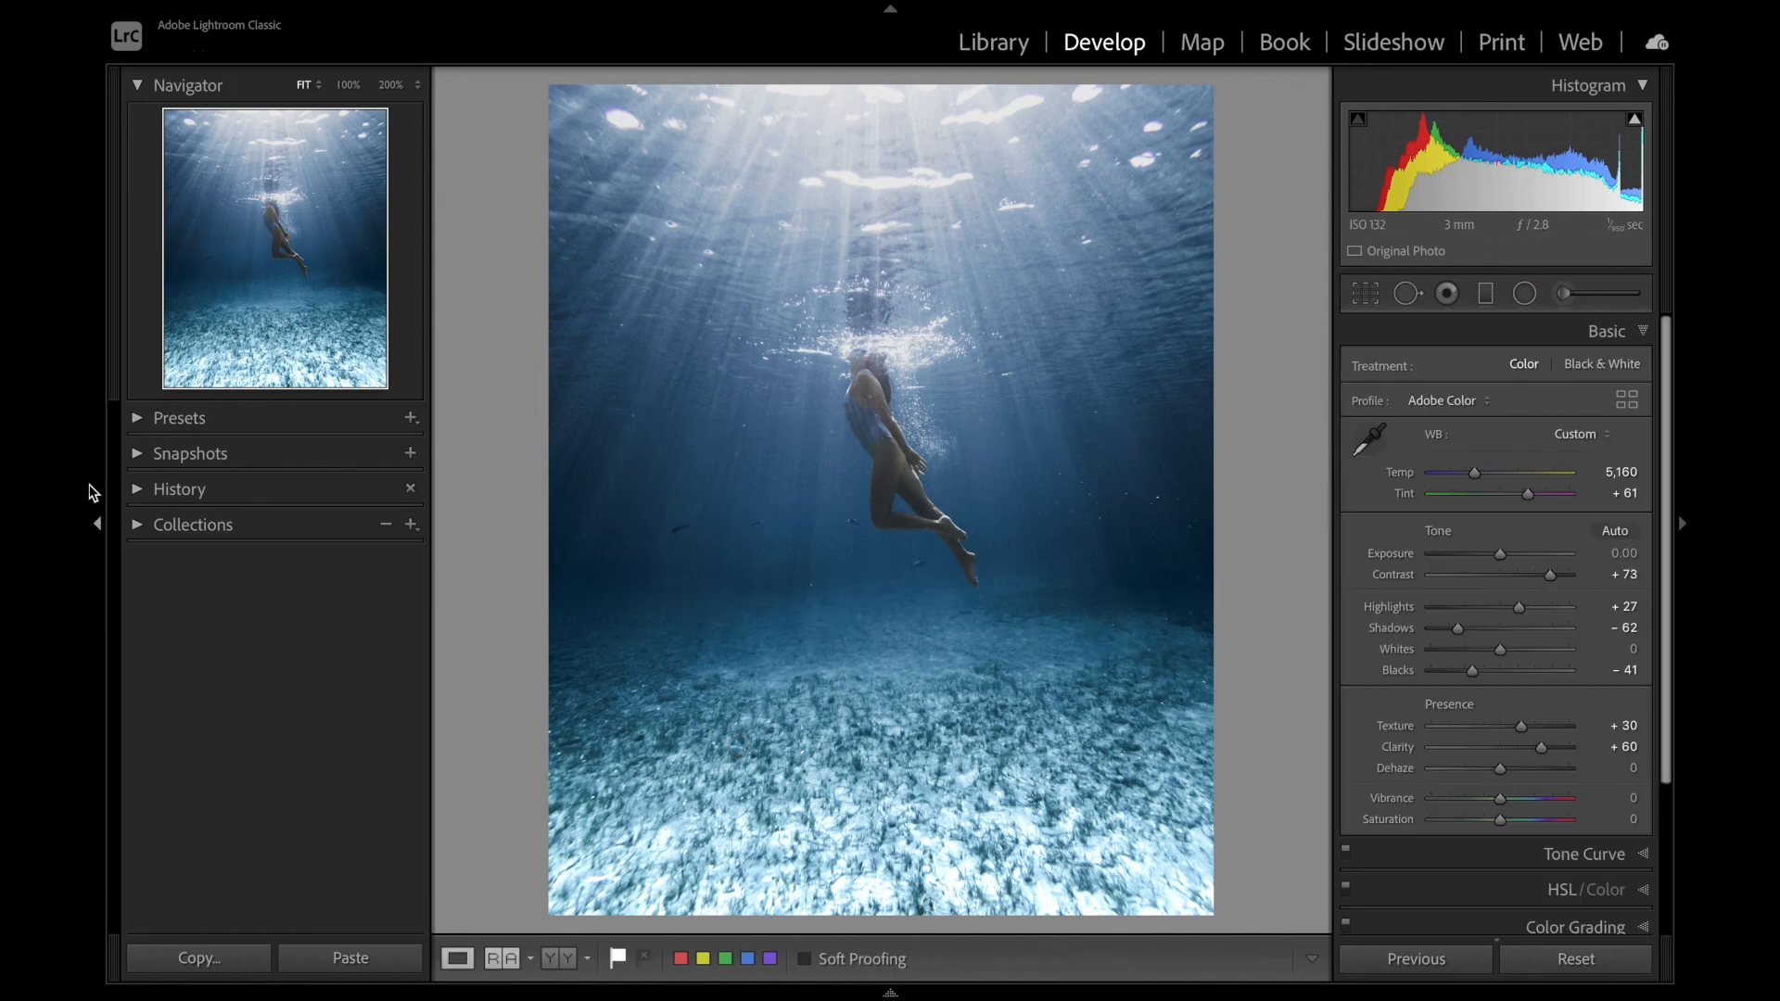
# Step: Hide both side panels and compare the edited photo with the original in Reference View
pyautogui.press('F7')
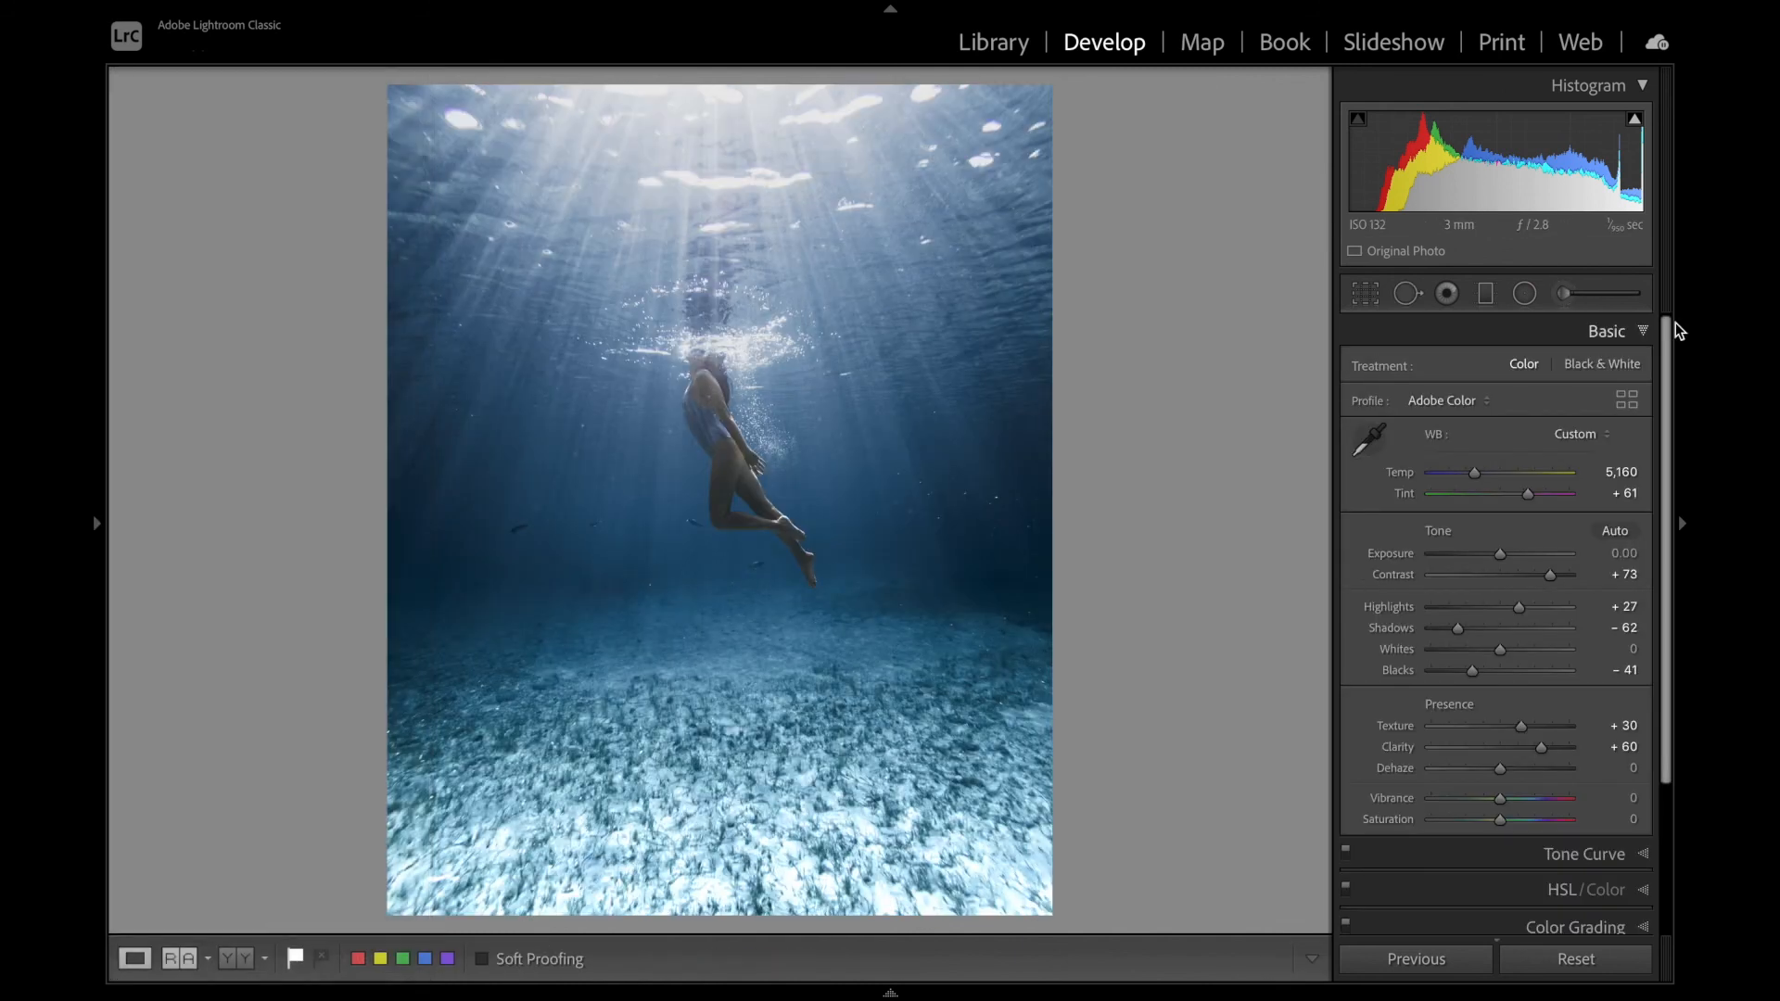
pyautogui.click(1689, 380)
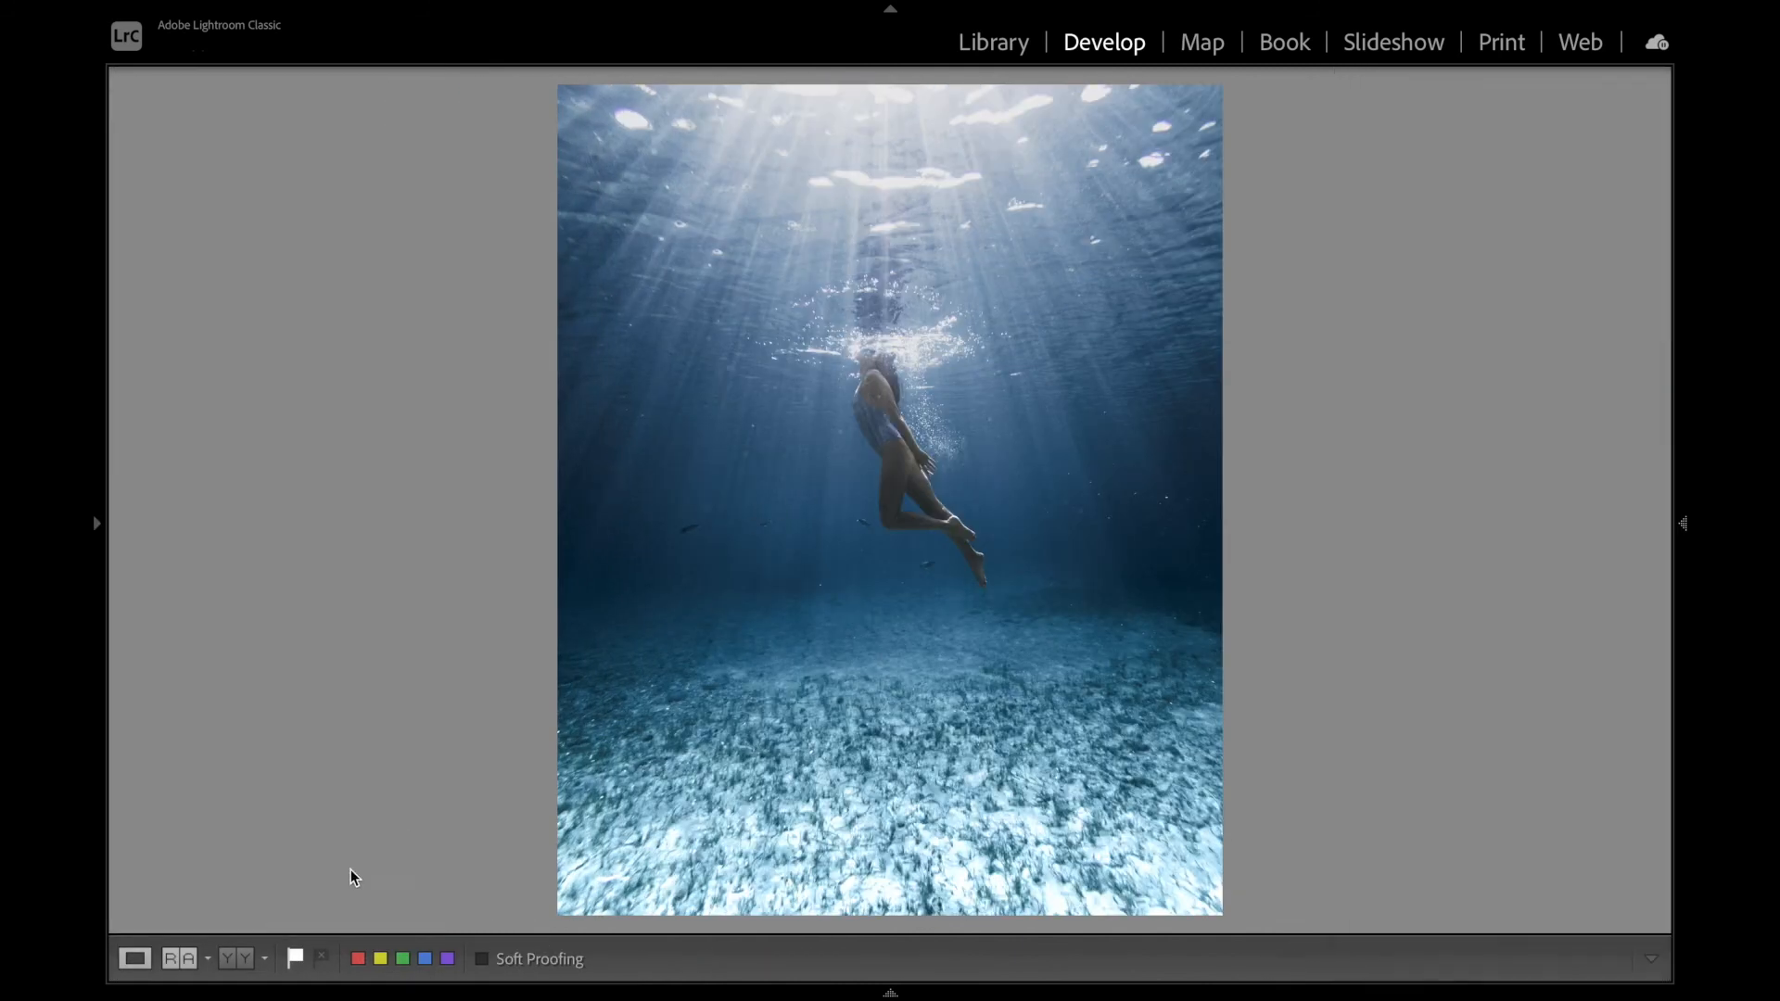
pyautogui.click(190, 963)
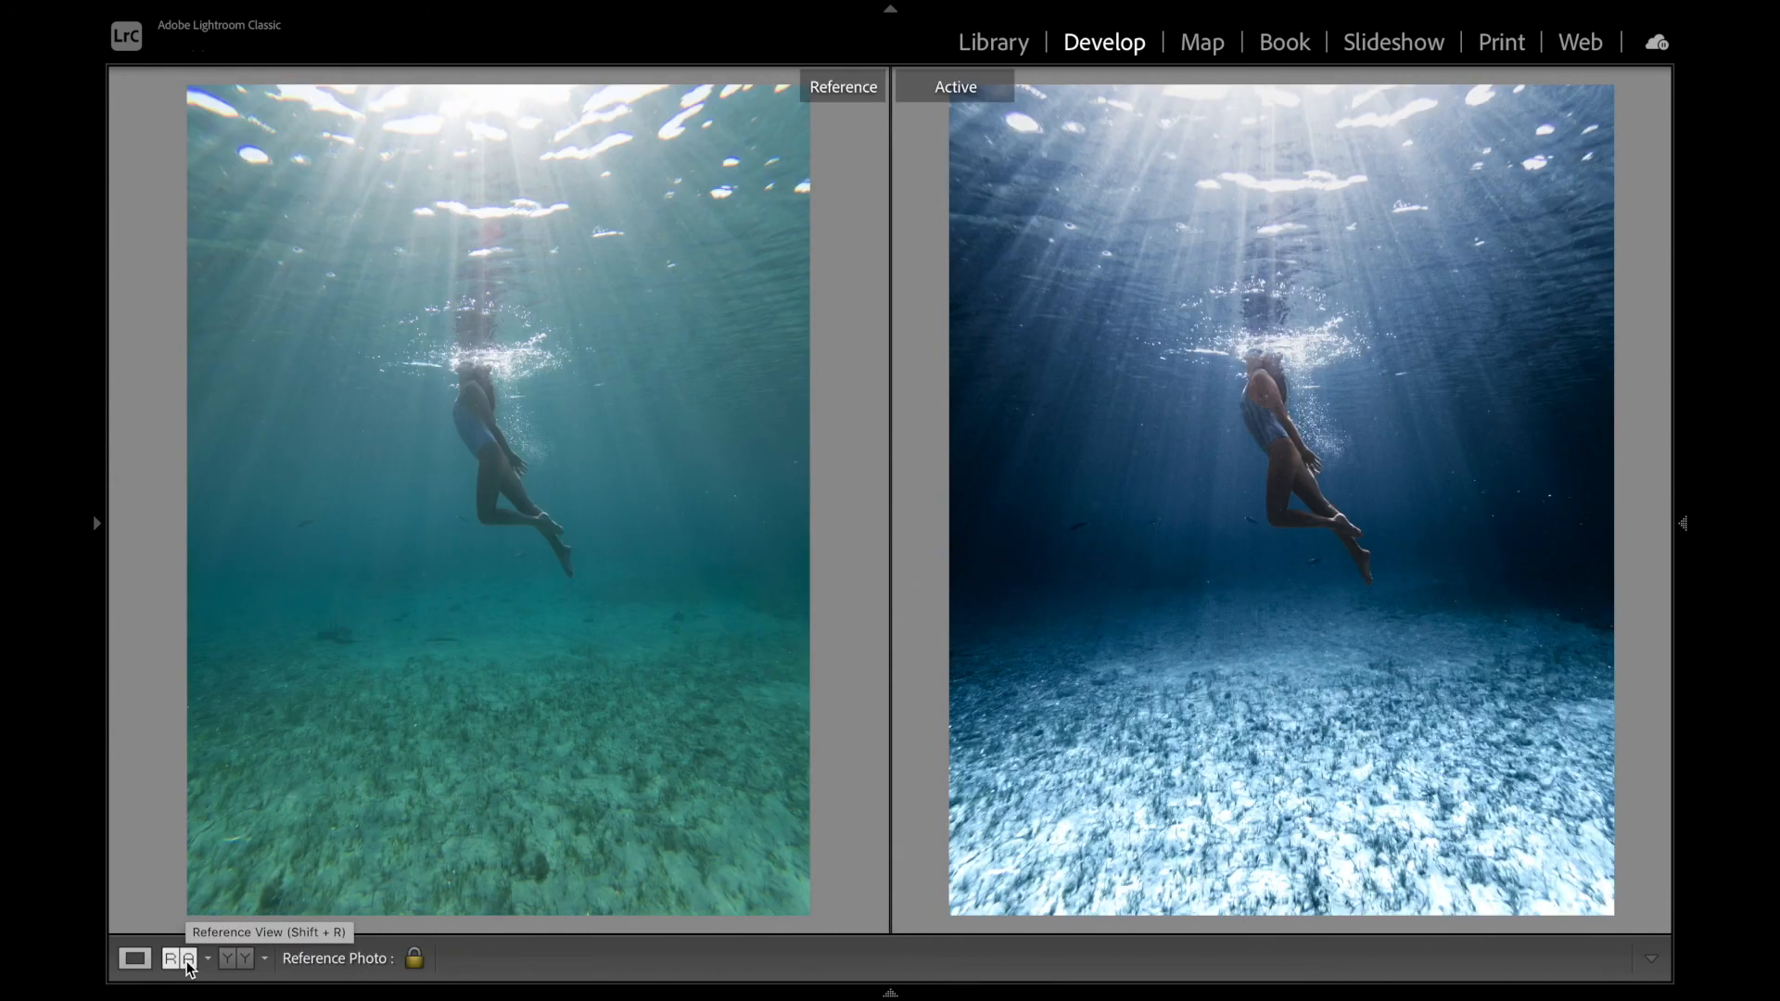